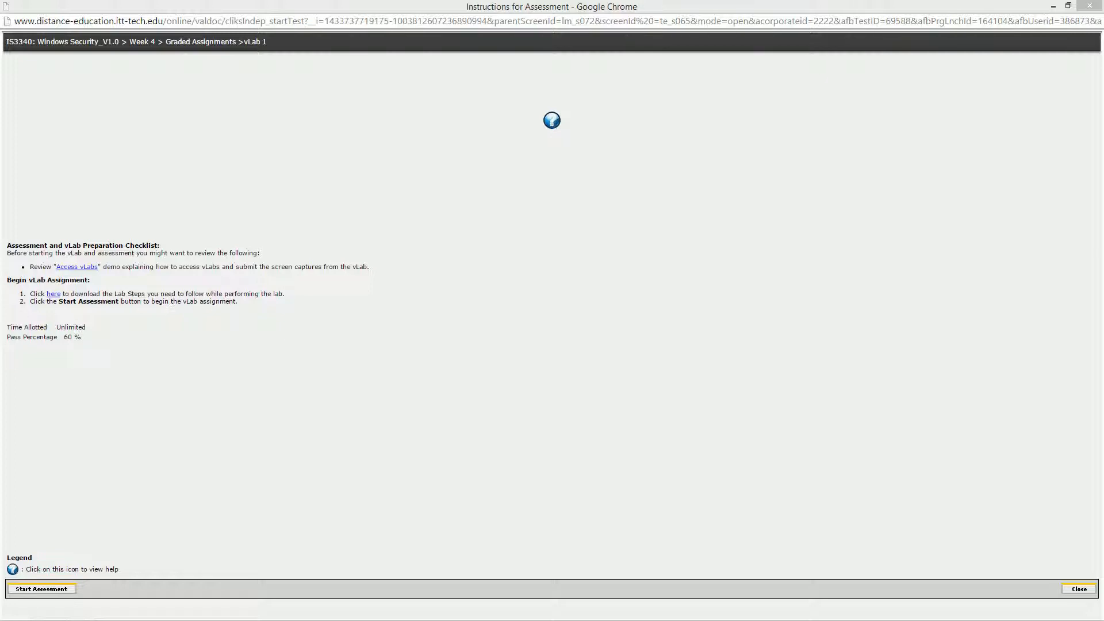
# - Start the vLab 1 assessment, check its submission requirements, and access the vLab
pyautogui.click(236, 300)
pyautogui.moveTo(236, 300); pyautogui.dragTo(27, 287)
pyautogui.click(89, 356)
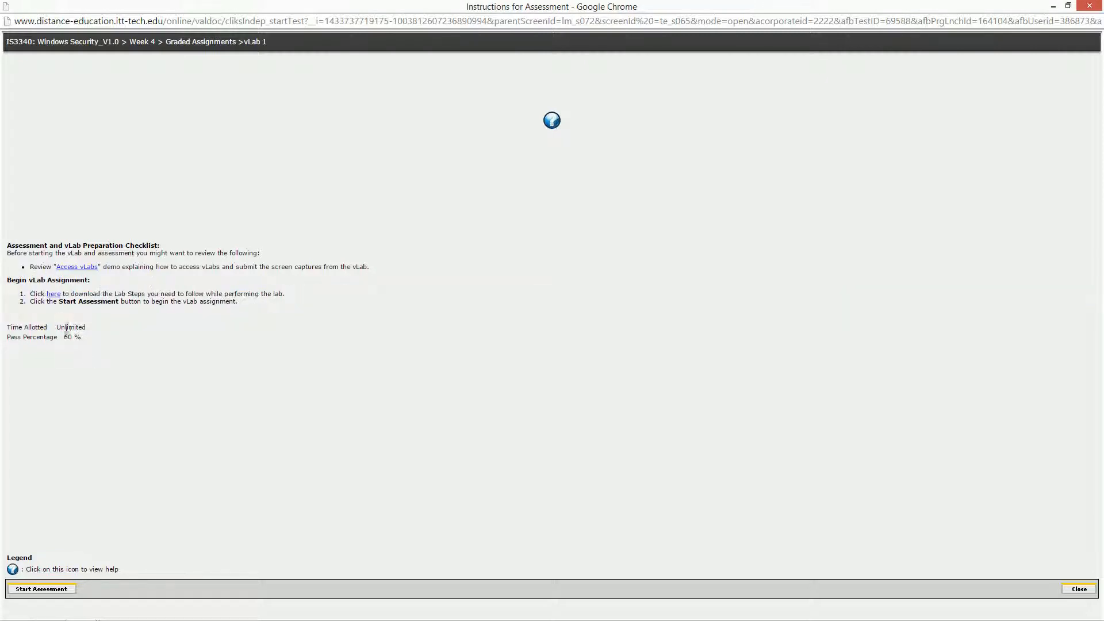
pyautogui.click(31, 588)
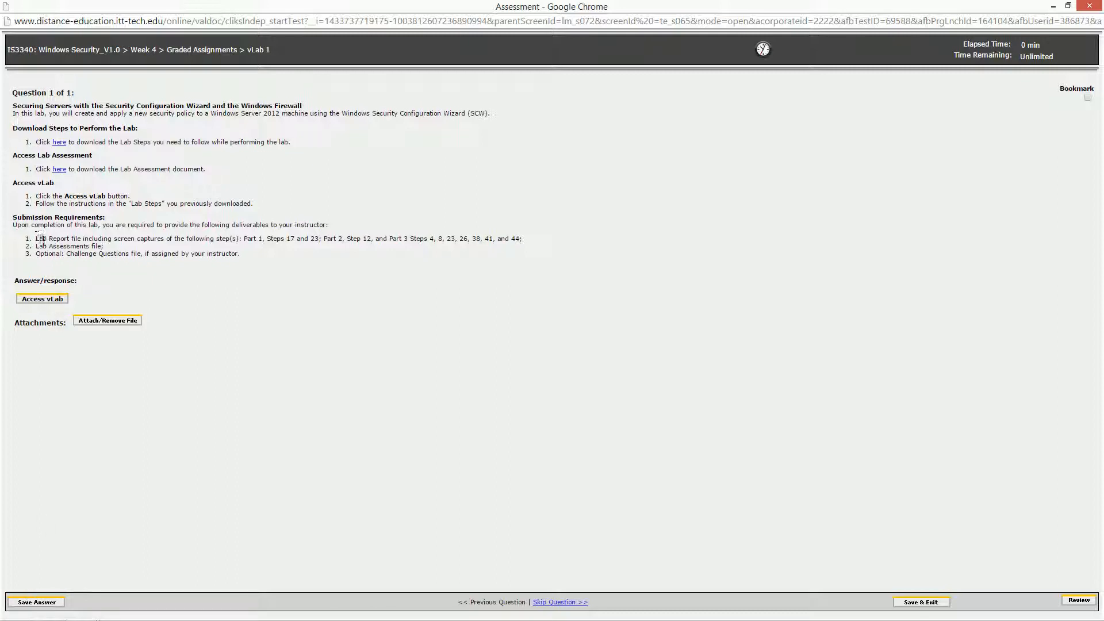
pyautogui.moveTo(35, 238); pyautogui.dragTo(250, 258)
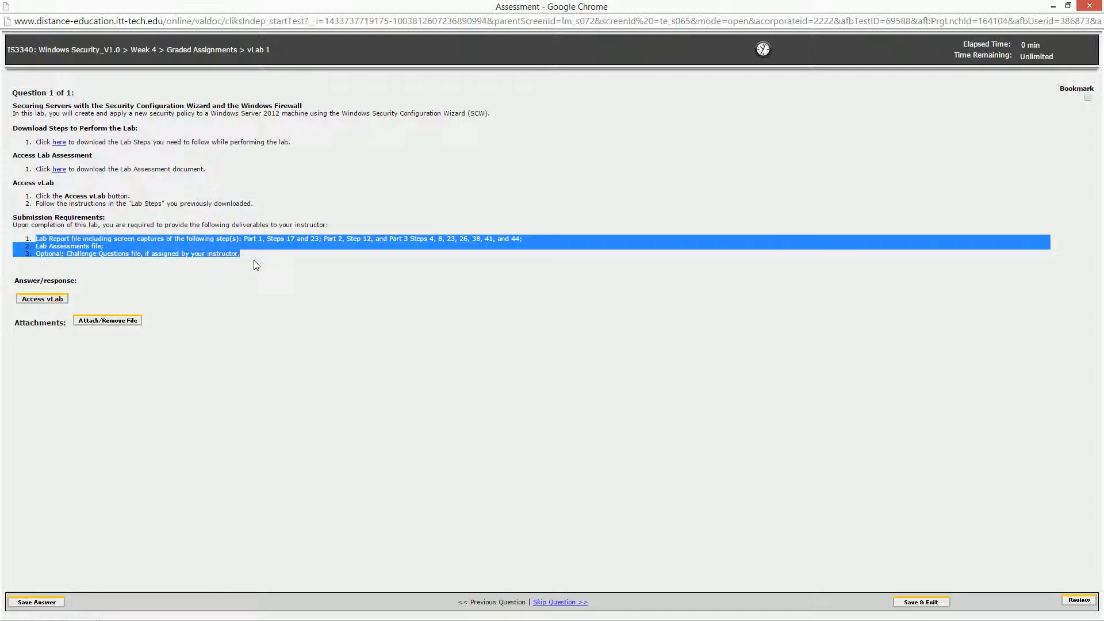
pyautogui.click(43, 300)
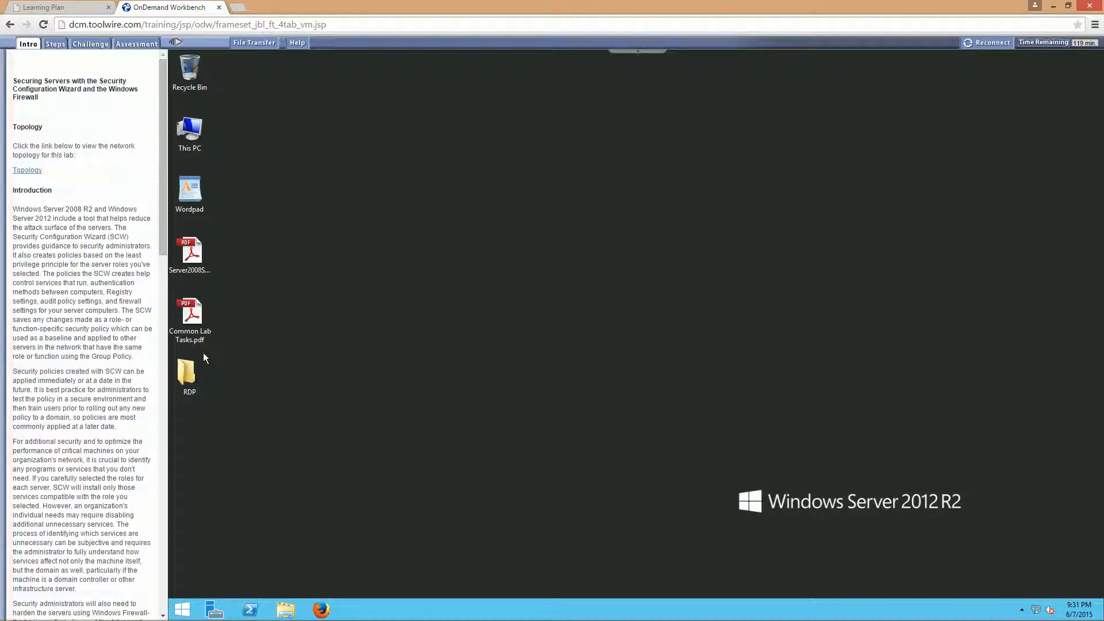
# - Connect to TargetWindows01 from the RDP folder, decline the network discovery prompt, and close the FileZilla Server window
pyautogui.doubleClick(194, 364)
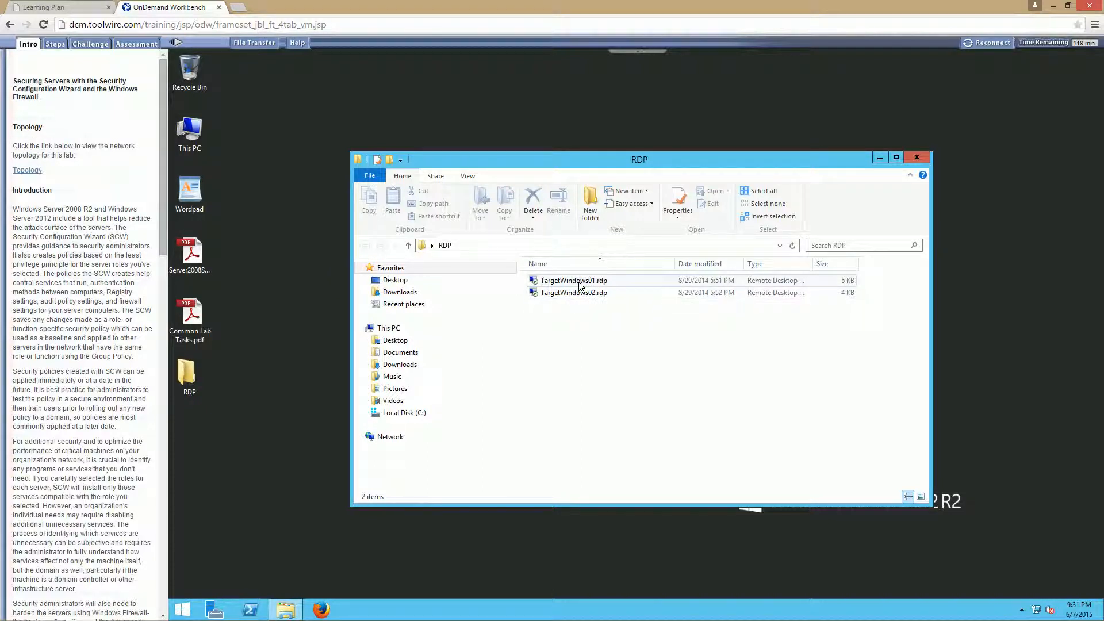
pyautogui.doubleClick(578, 282)
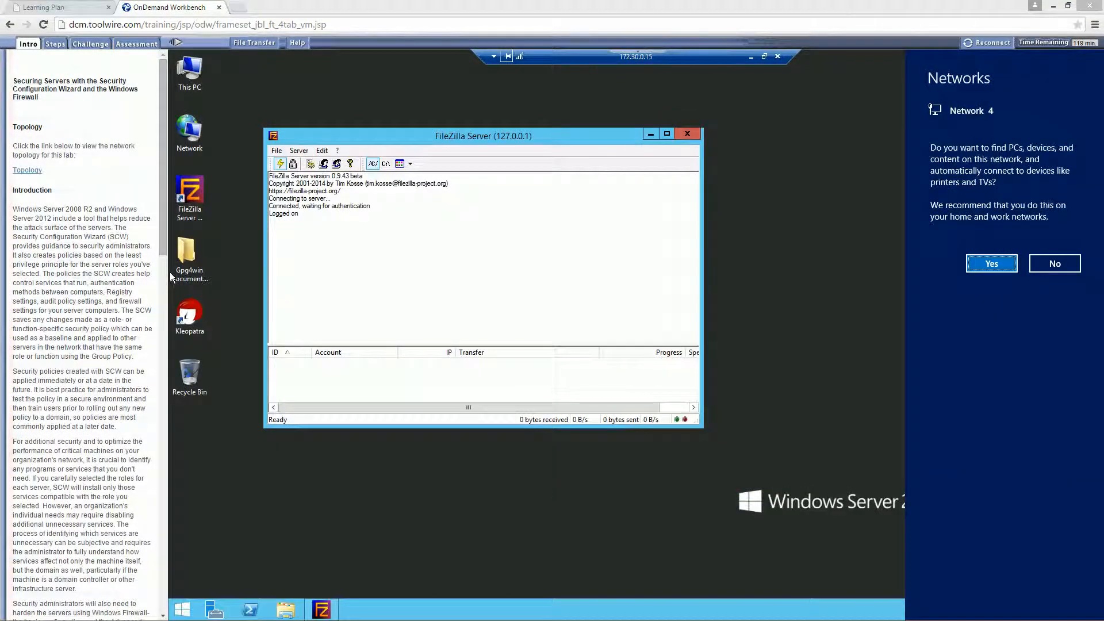
pyautogui.click(1031, 269)
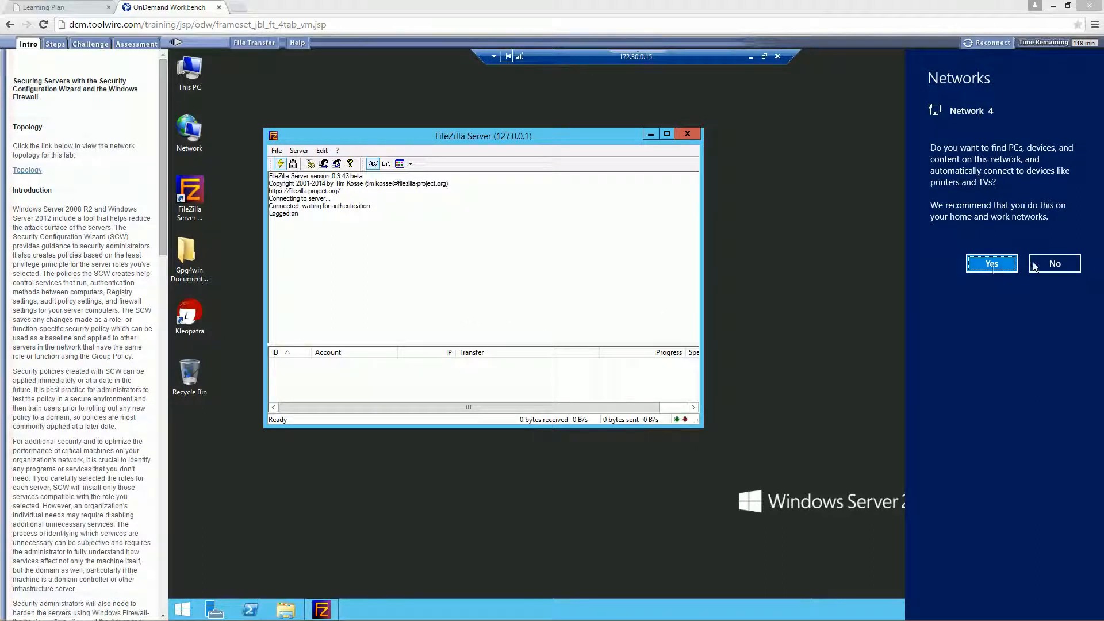
pyautogui.click(687, 134)
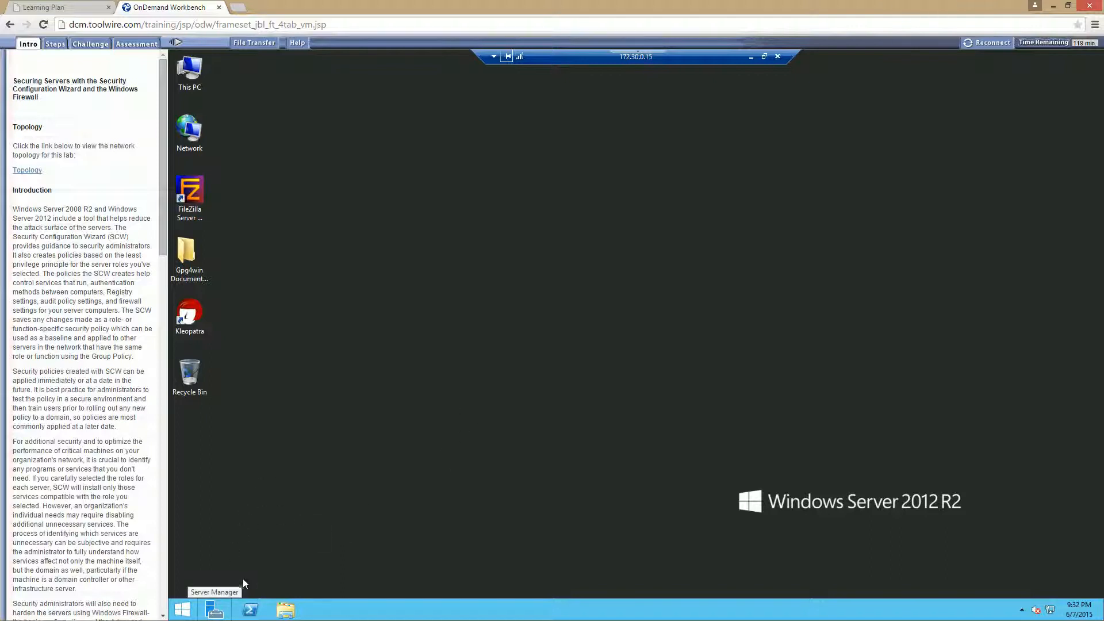
# - Launch the Security Configuration Wizard from Server Manager on the remote server
pyautogui.click(220, 610)
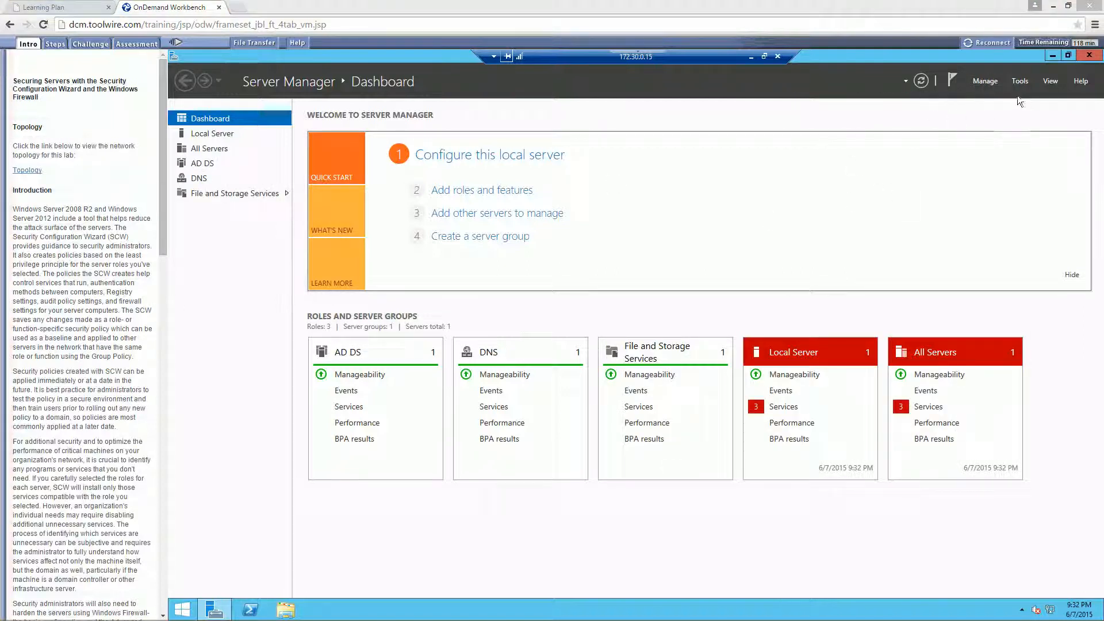
pyautogui.click(1017, 81)
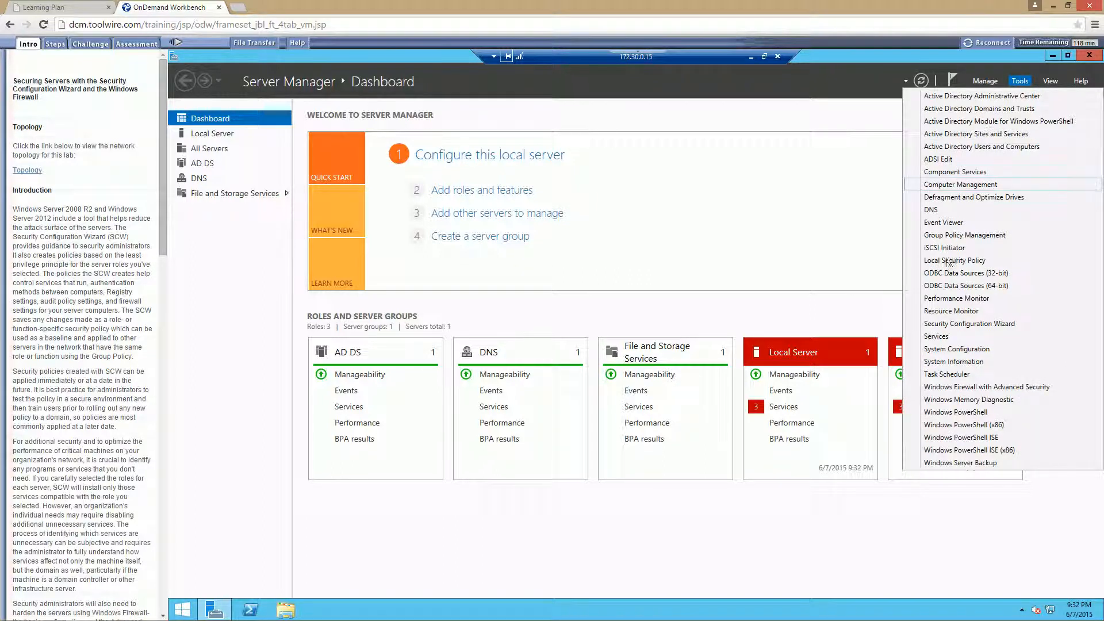
pyautogui.click(947, 324)
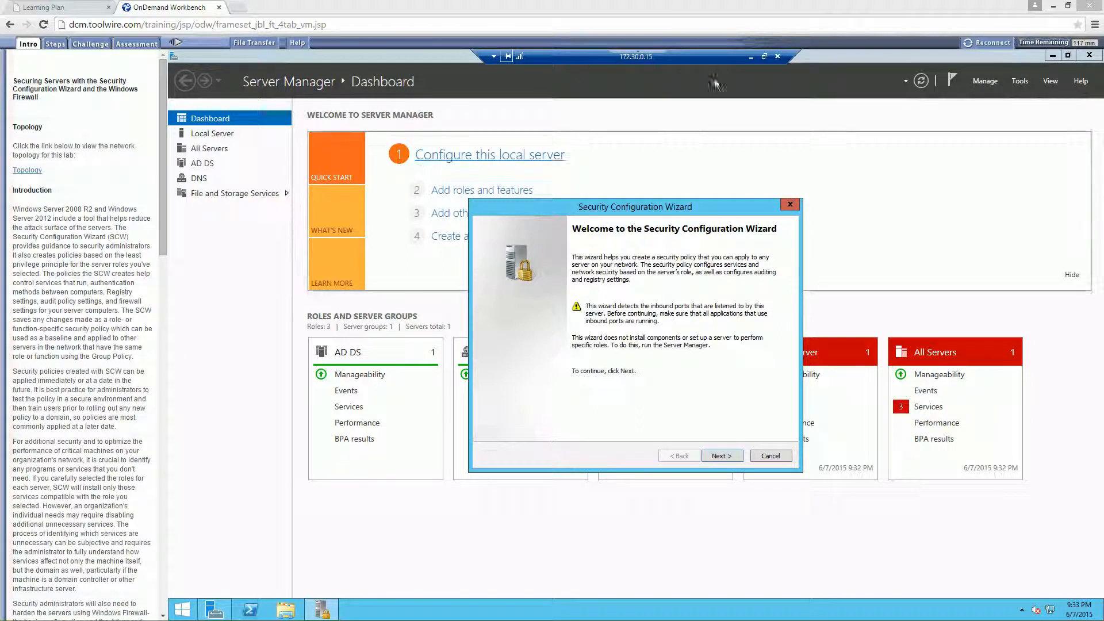
pyautogui.moveTo(606, 212); pyautogui.dragTo(597, 186)
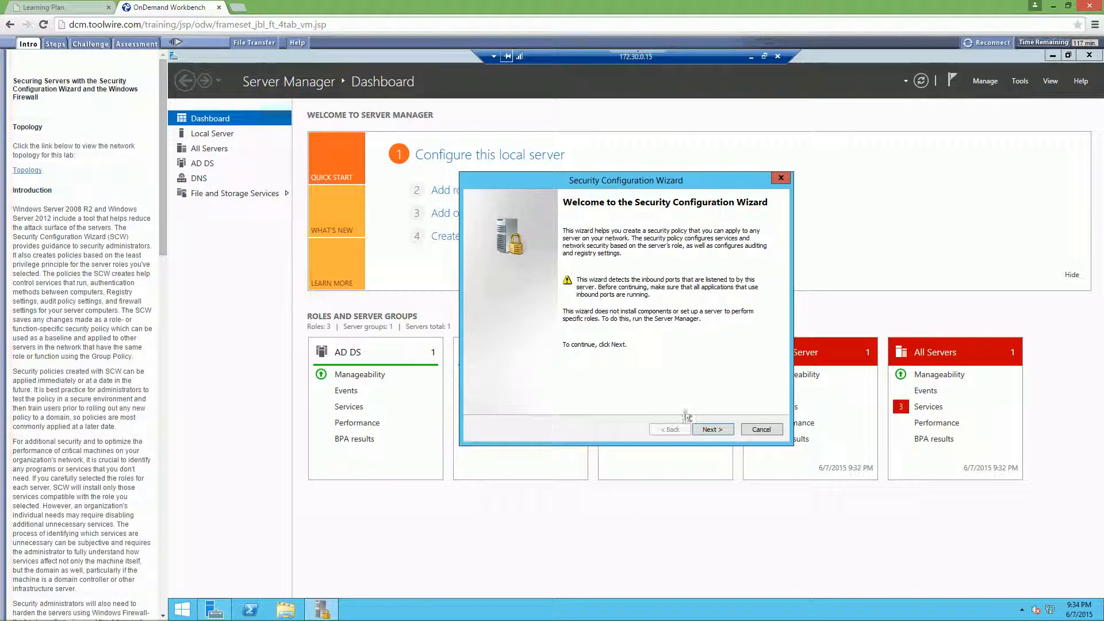
# - Choose to create a new security policy with TARWIN2012DC as the baseline server, and process the security configuration database
pyautogui.click(713, 429)
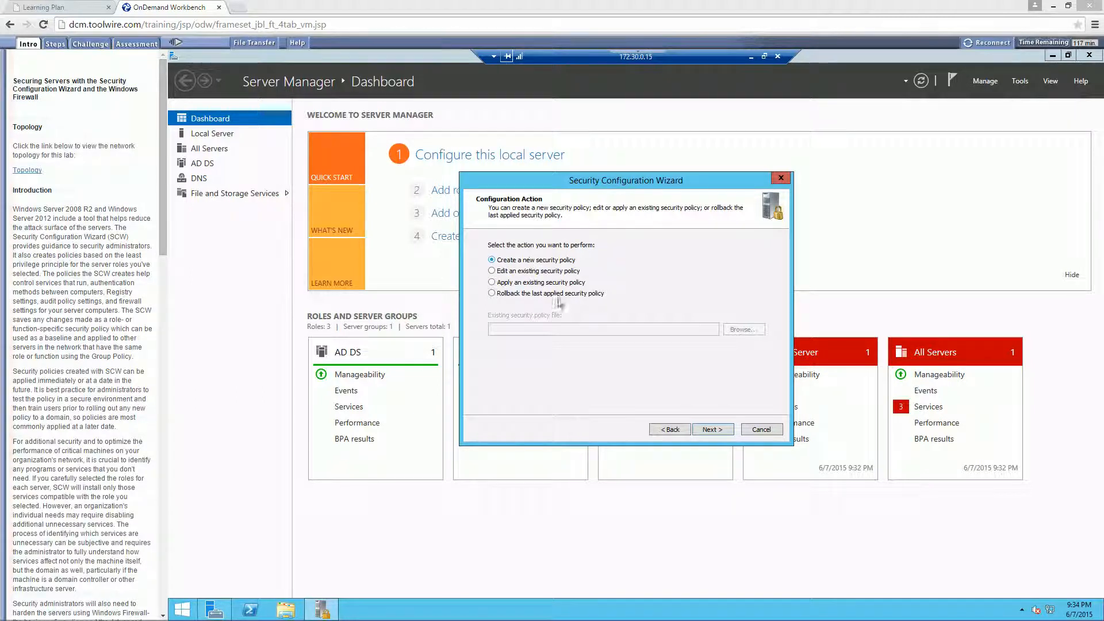
pyautogui.click(722, 432)
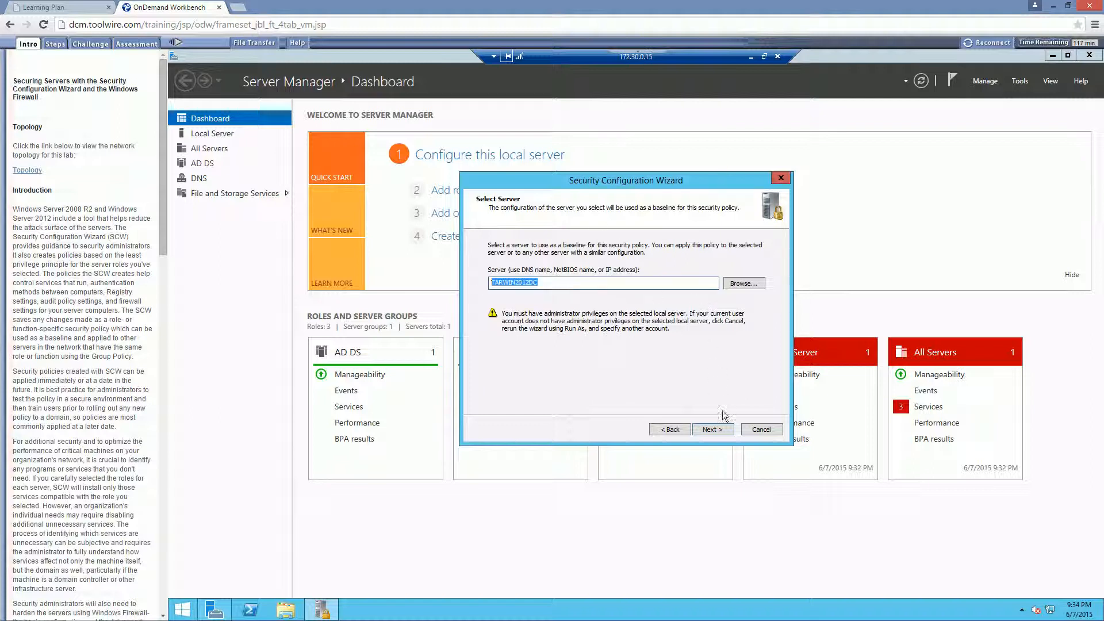
pyautogui.click(712, 429)
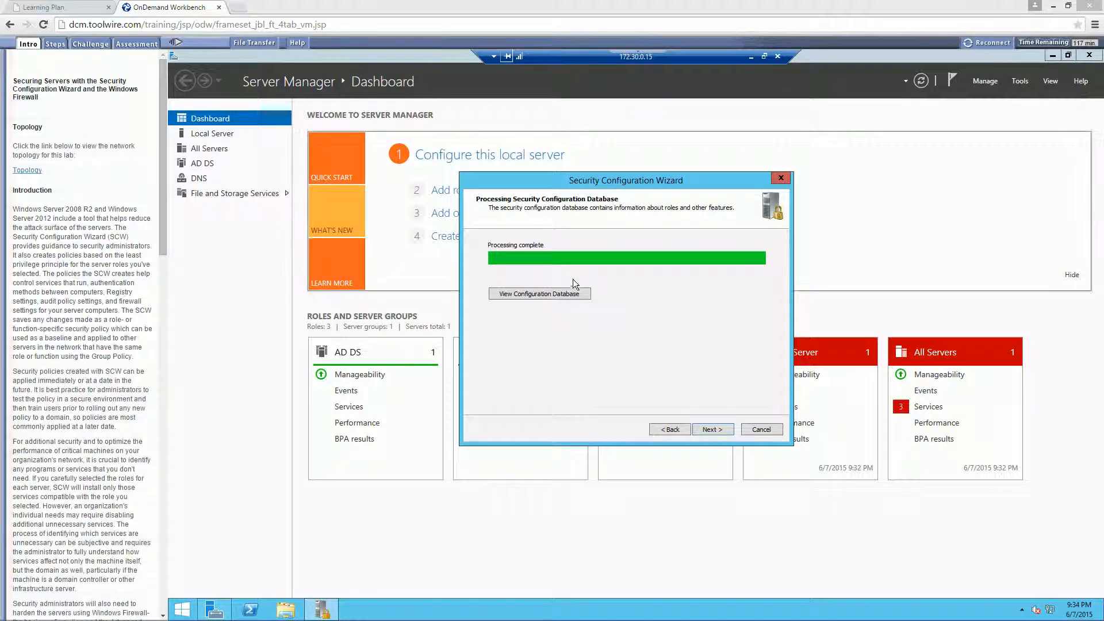
# - View the configuration database, allowing the ActiveX interaction, and examine its server roles and Windows Firewall rules
pyautogui.click(542, 293)
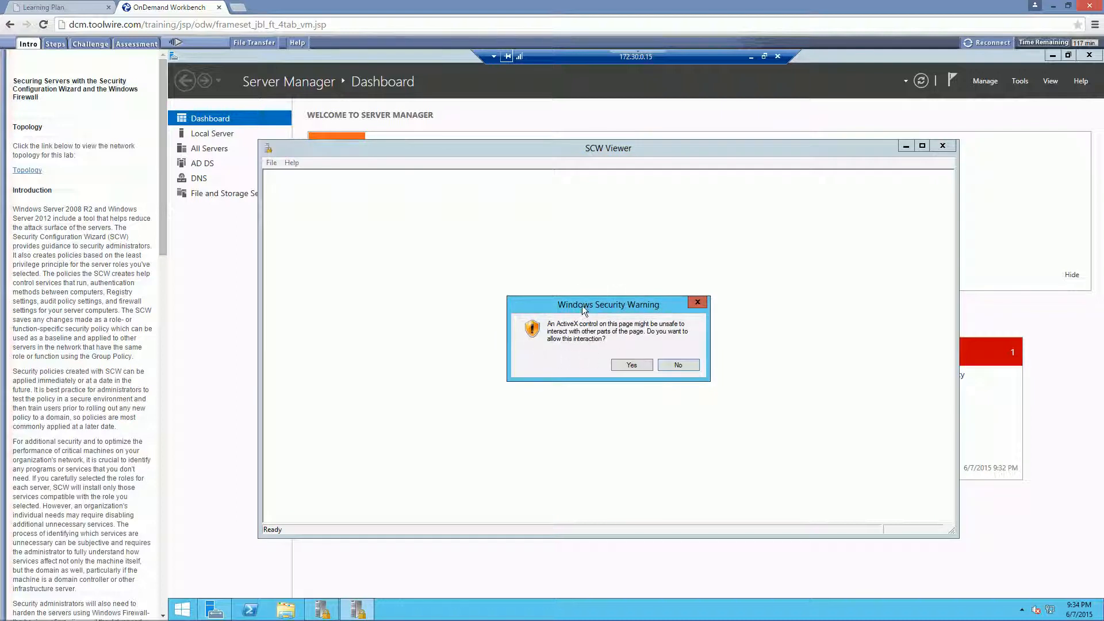
pyautogui.click(628, 365)
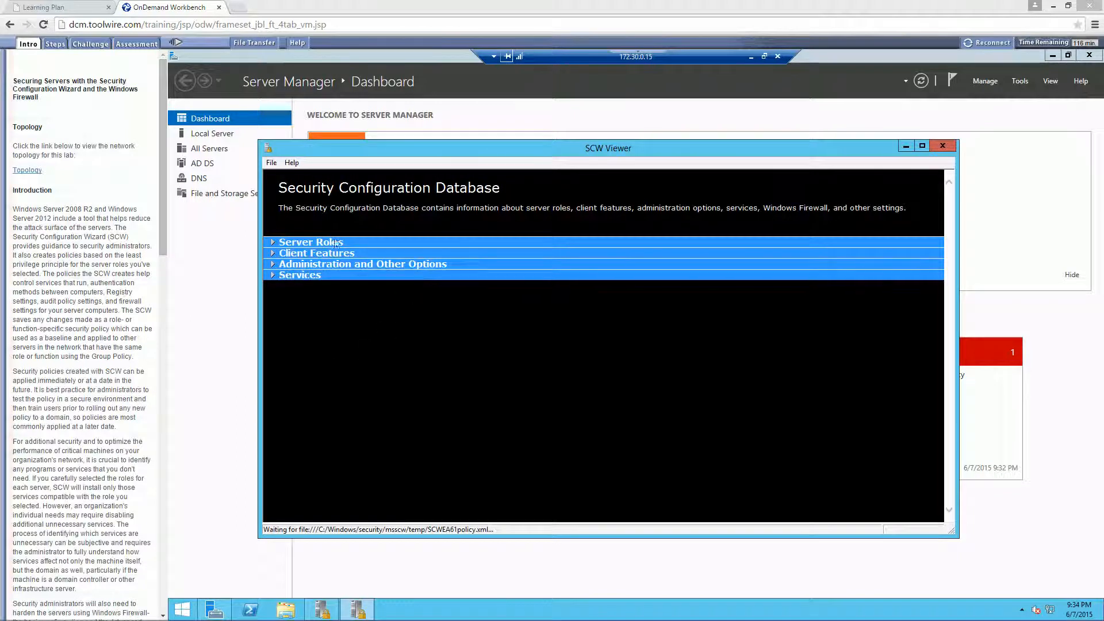
pyautogui.click(328, 242)
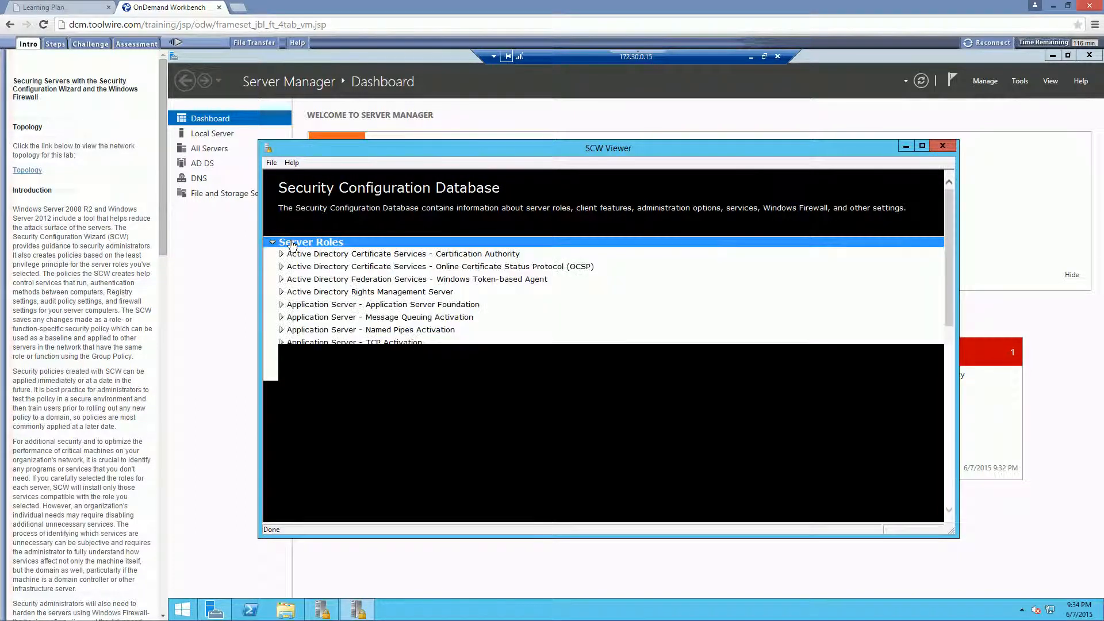
pyautogui.click(273, 245)
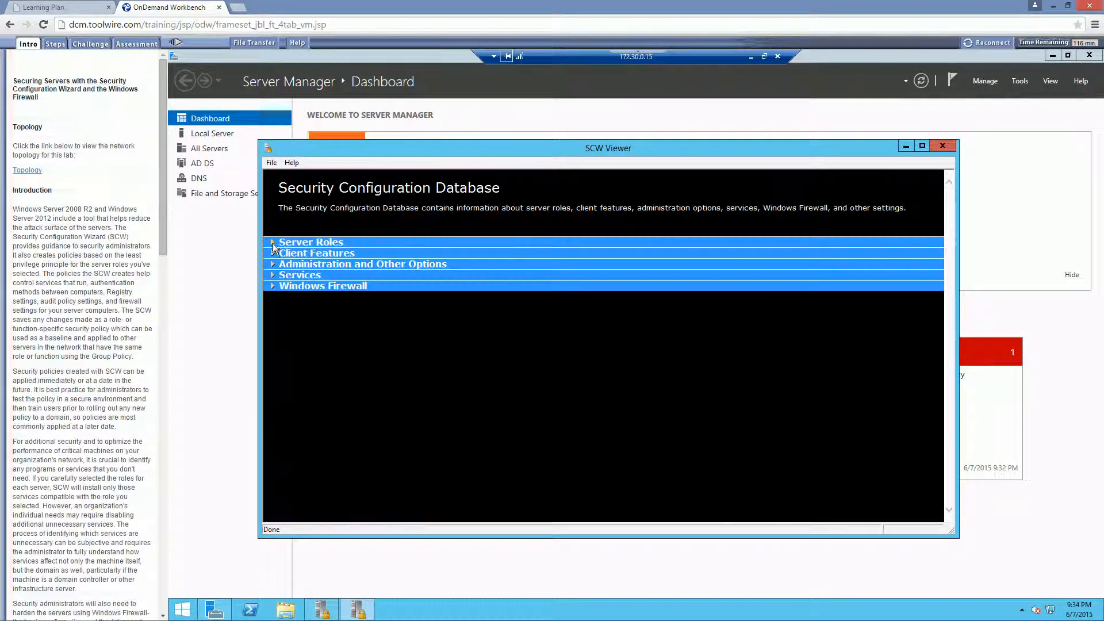
pyautogui.click(272, 255)
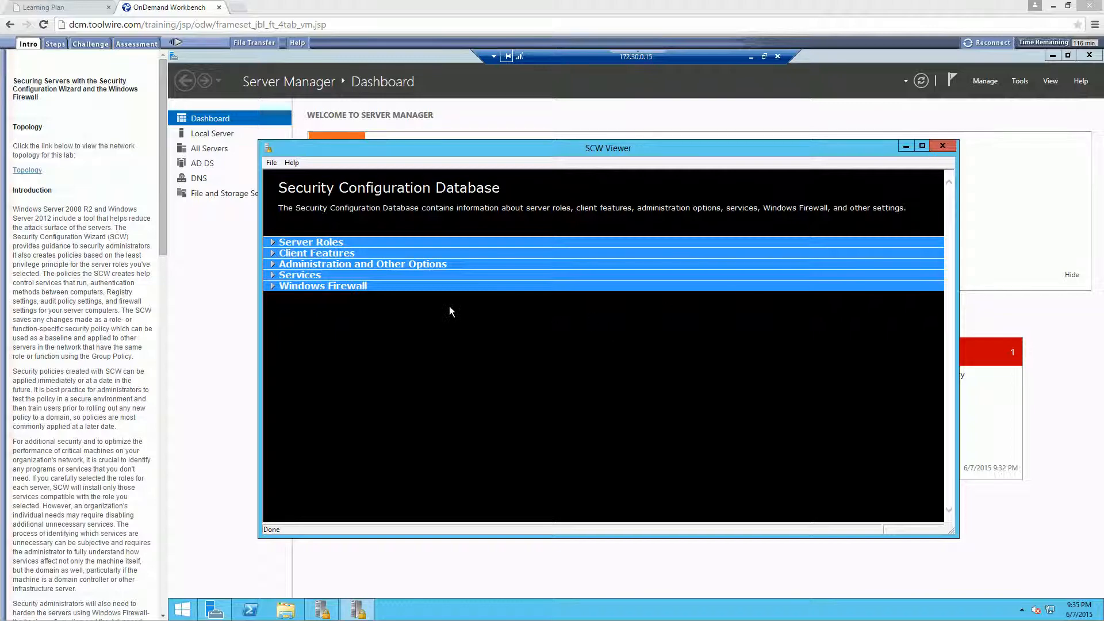
pyautogui.click(279, 288)
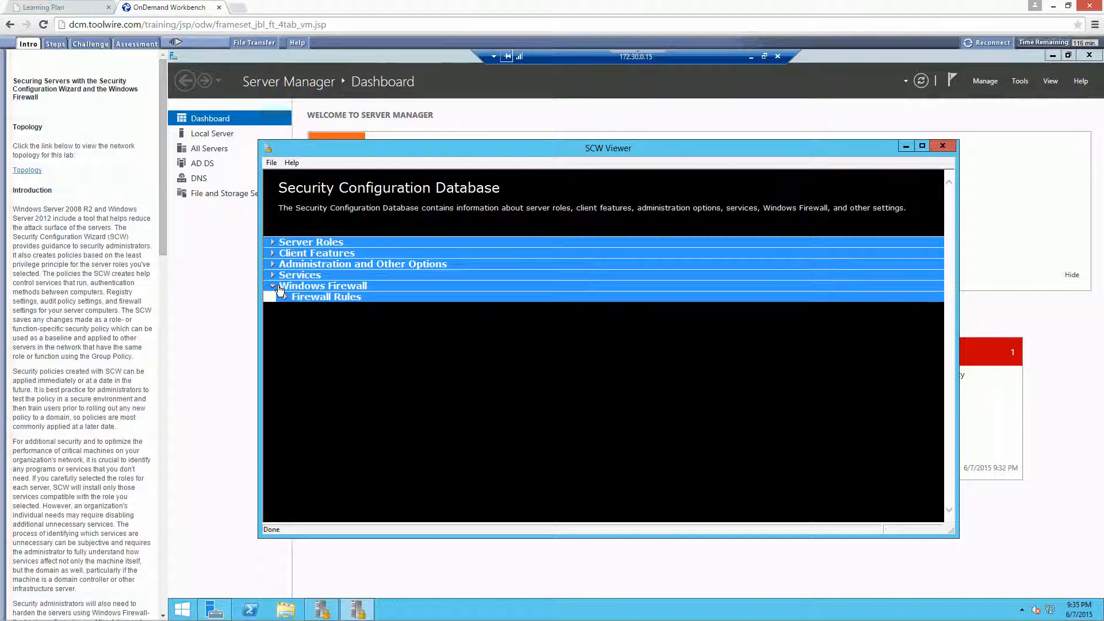
pyautogui.click(285, 297)
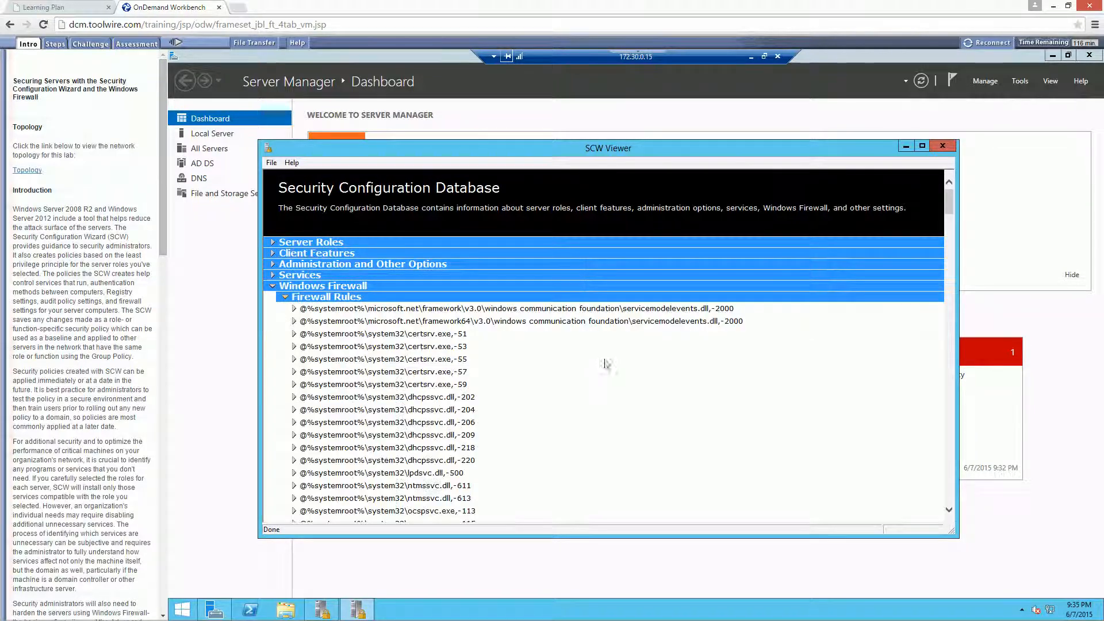
pyautogui.scroll(-10, 534, 363)
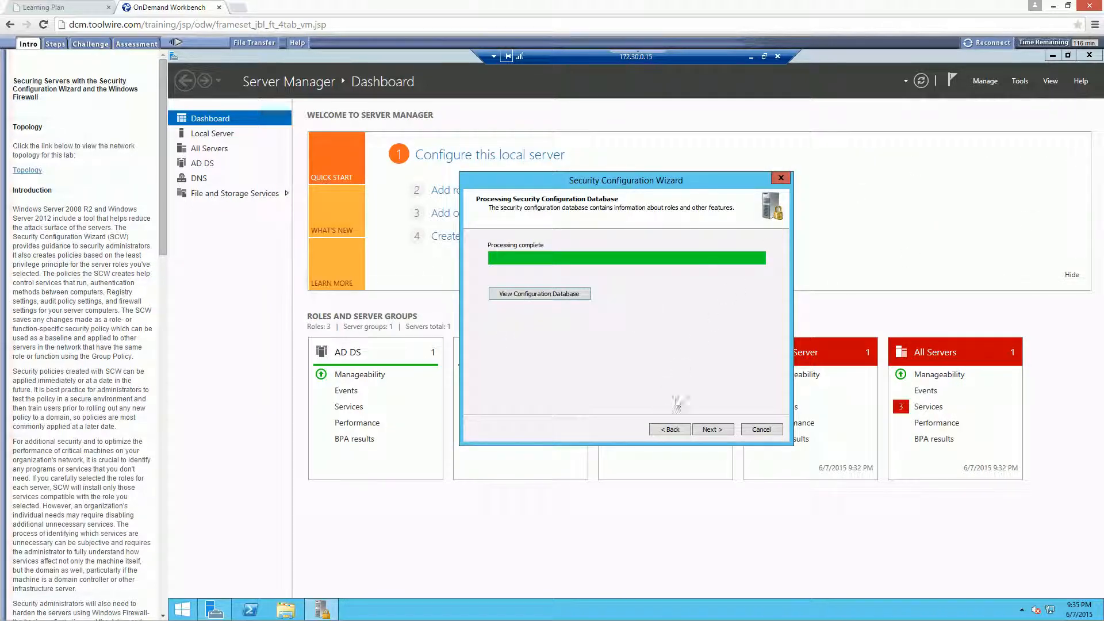
# - Proceed through role-based service configuration, keeping the preselected installed server roles and client features
pyautogui.click(713, 429)
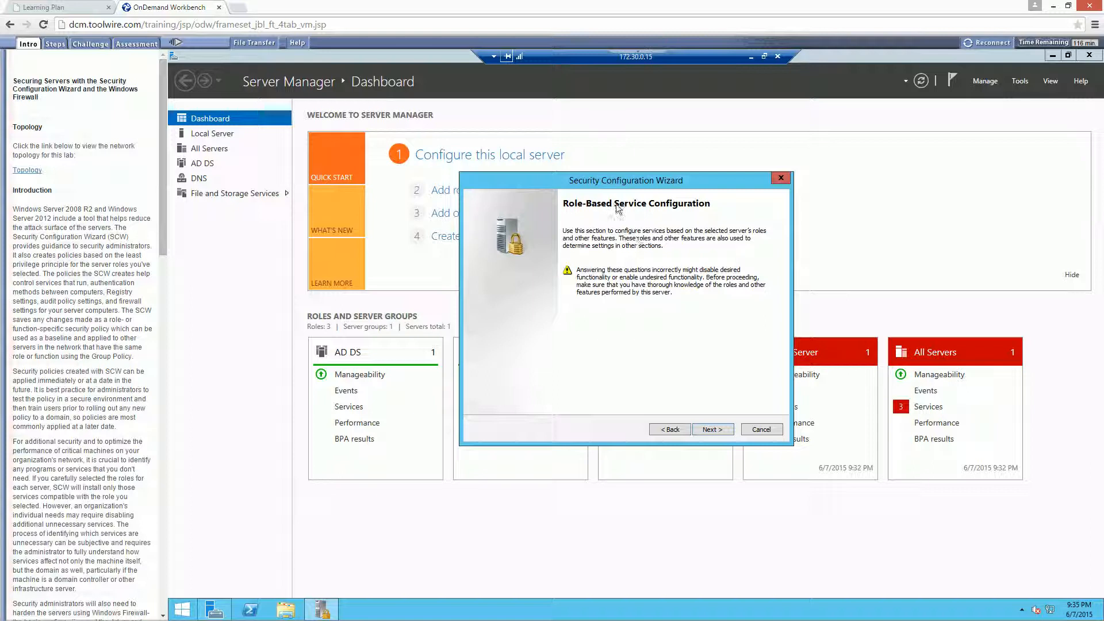
pyautogui.click(712, 429)
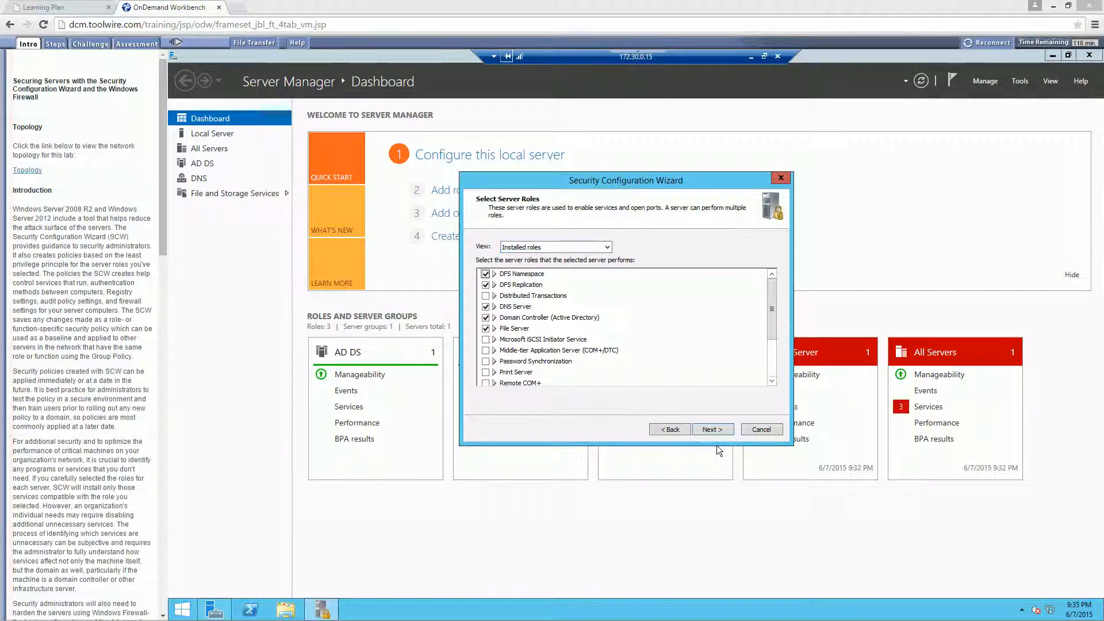
pyautogui.click(713, 430)
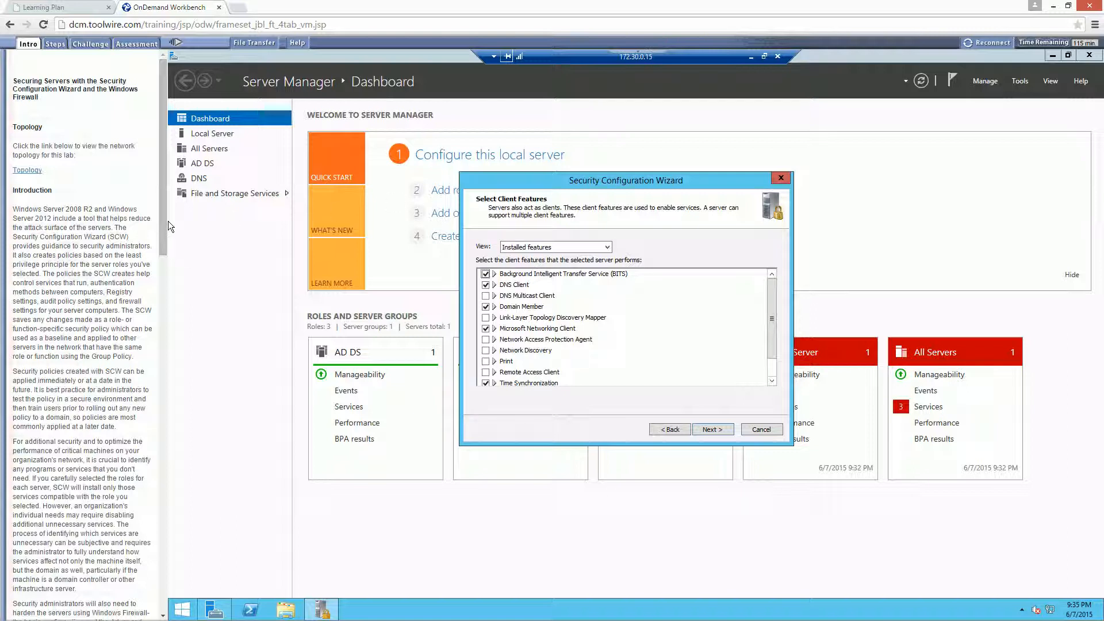
pyautogui.click(720, 427)
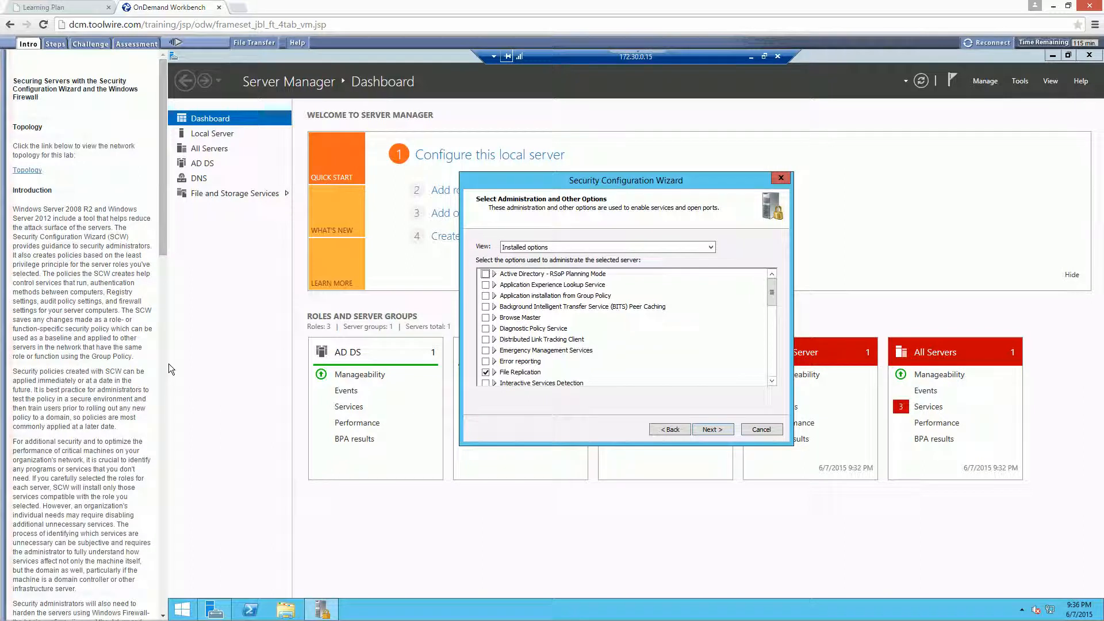
# - Enable Remote Desktop among the installed administration options and continue to the additional services
pyautogui.click(771, 381)
pyautogui.click(771, 382)
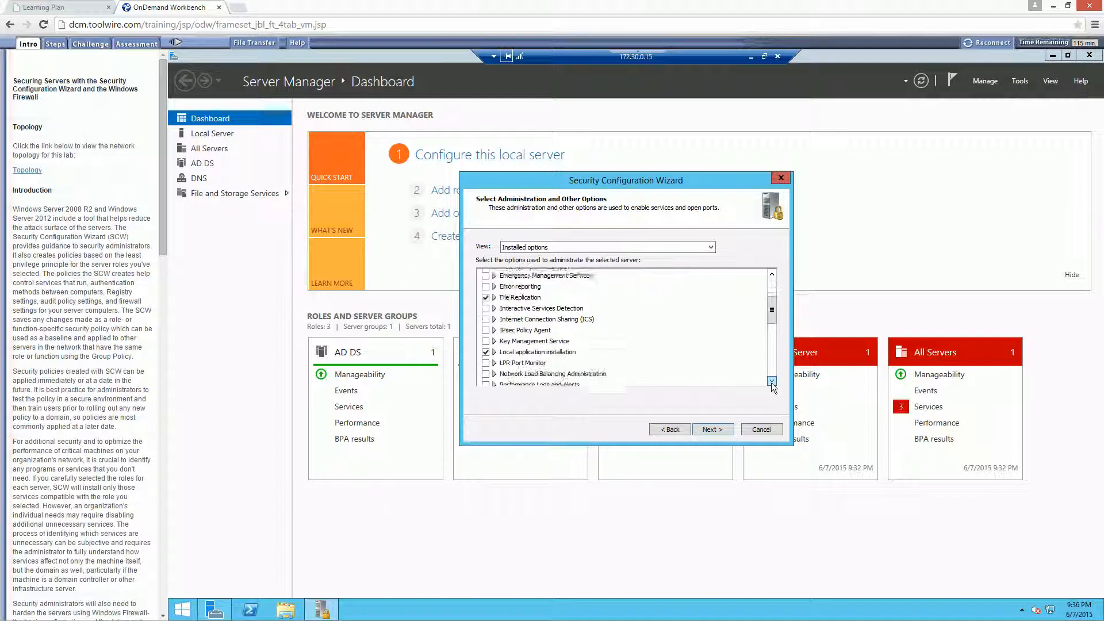
pyautogui.click(771, 382)
pyautogui.click(771, 382)
pyautogui.click(771, 382)
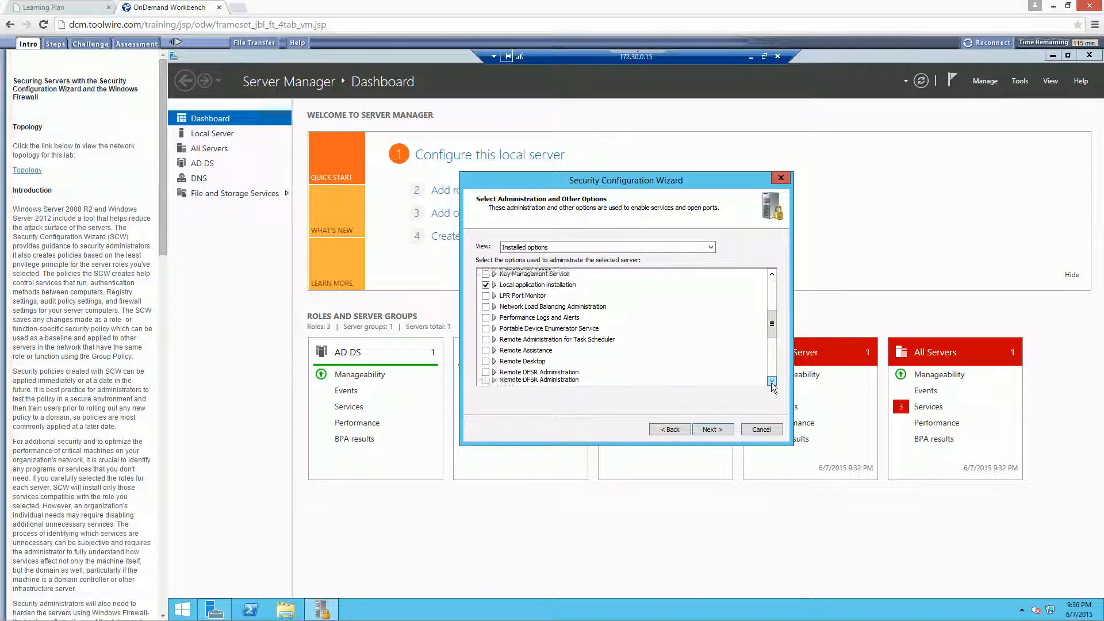
pyautogui.click(771, 382)
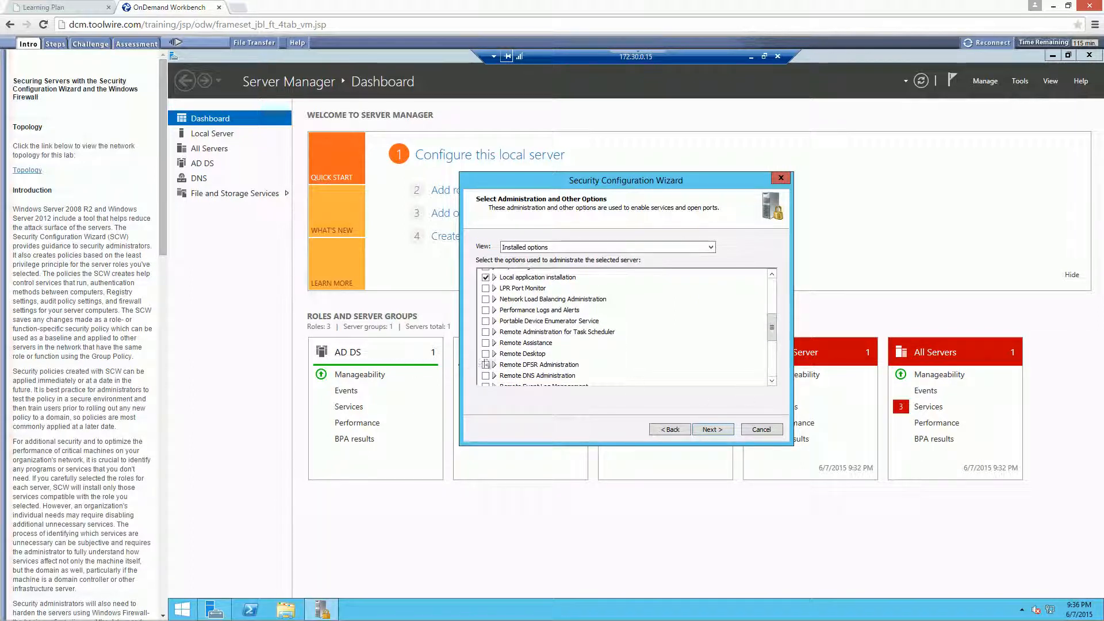
pyautogui.click(485, 354)
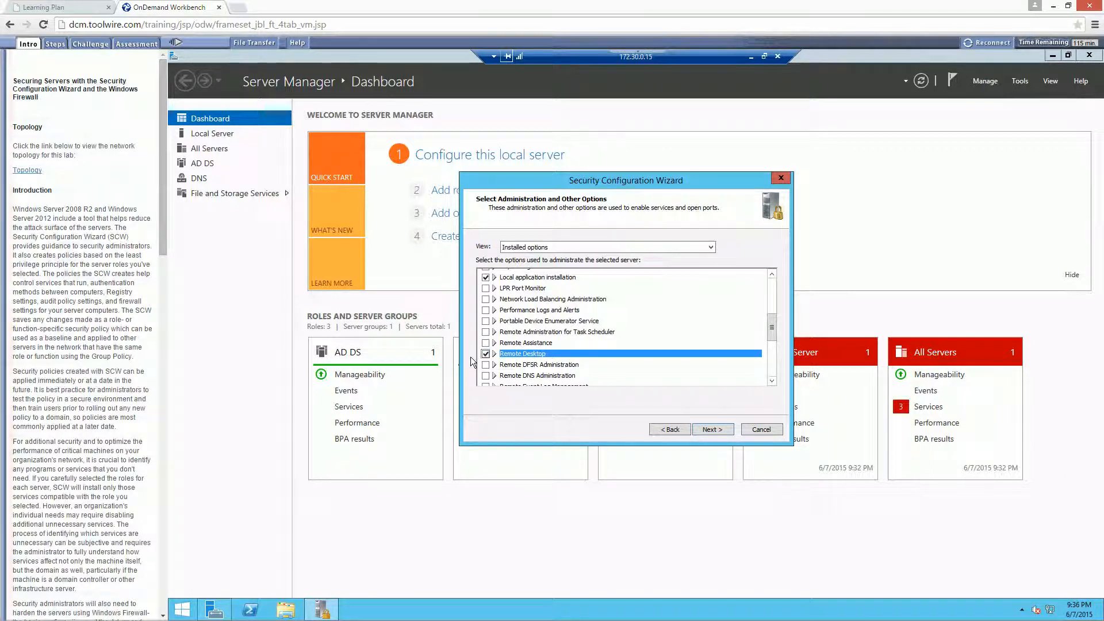
pyautogui.click(709, 428)
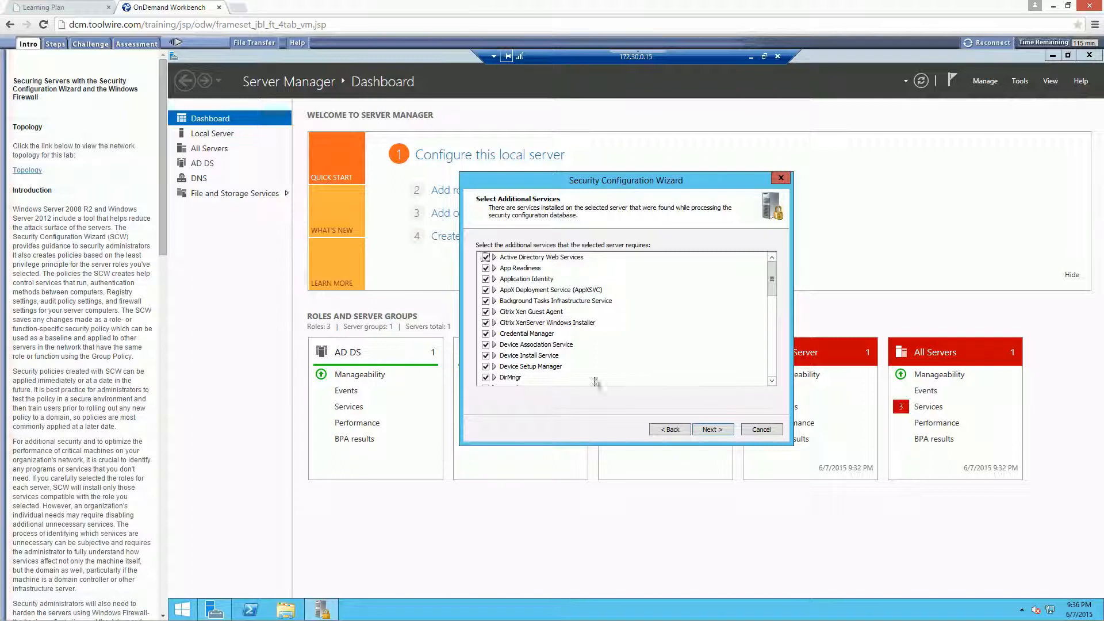
# - Accept the preselected additional services, keep the startup mode of unspecified services unchanged, and review and confirm the service changes, including Remote Desktop Configuration
pyautogui.click(713, 429)
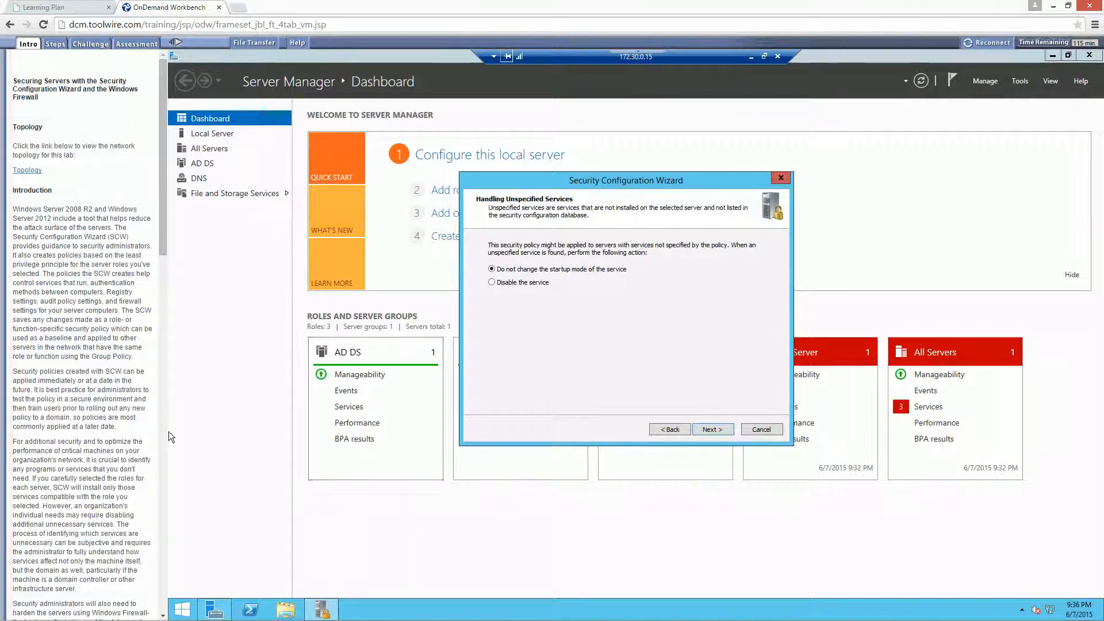
pyautogui.click(719, 429)
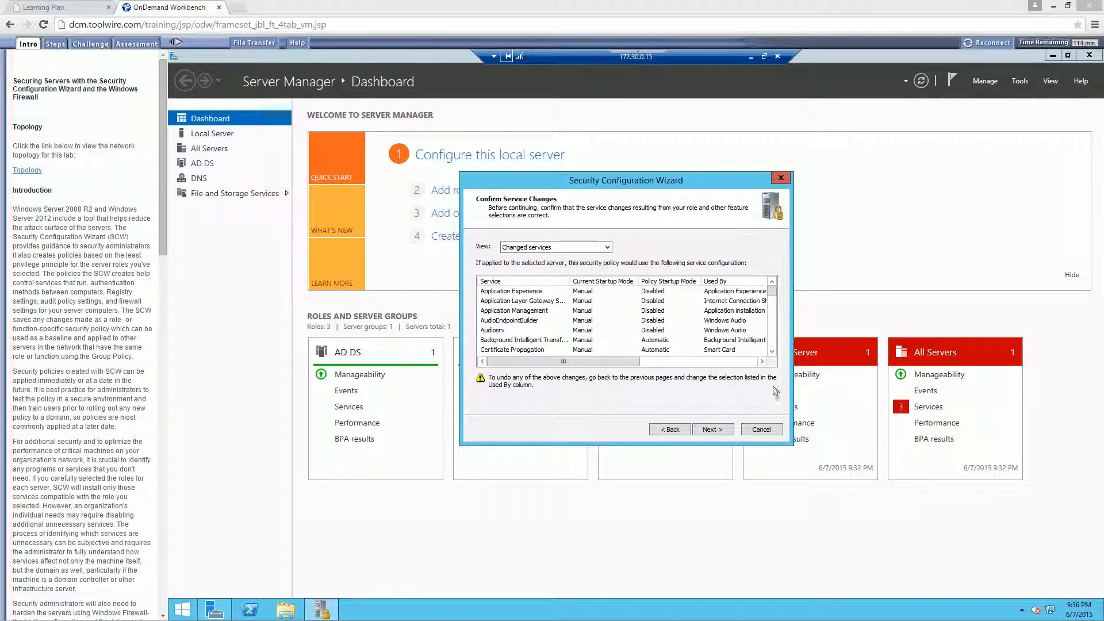
pyautogui.moveTo(774, 352); pyautogui.dragTo(773, 354)
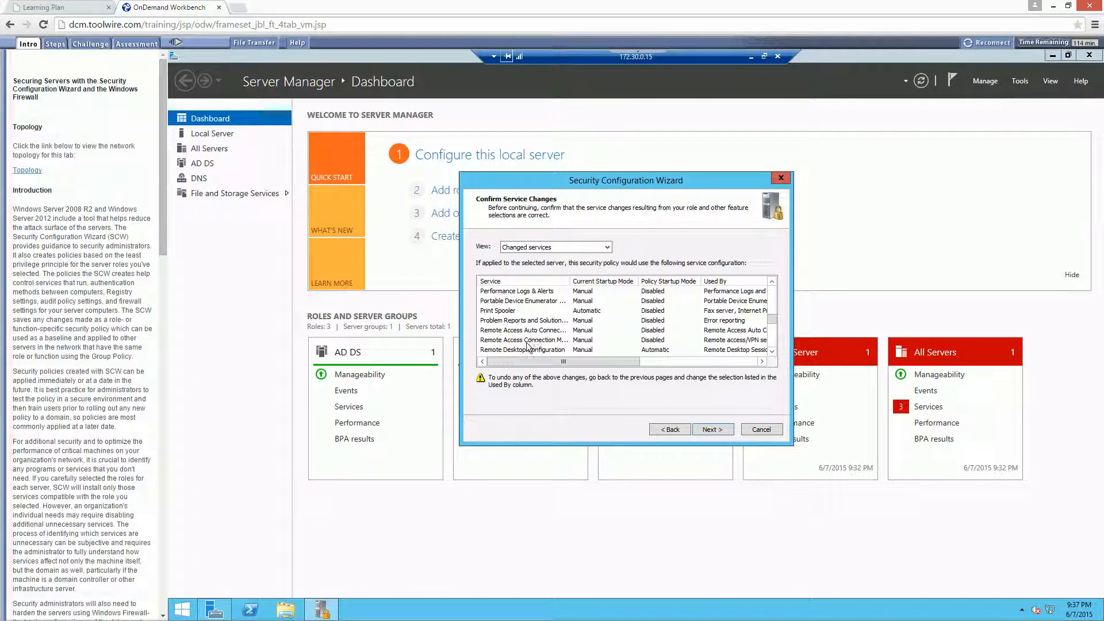
pyautogui.click(575, 350)
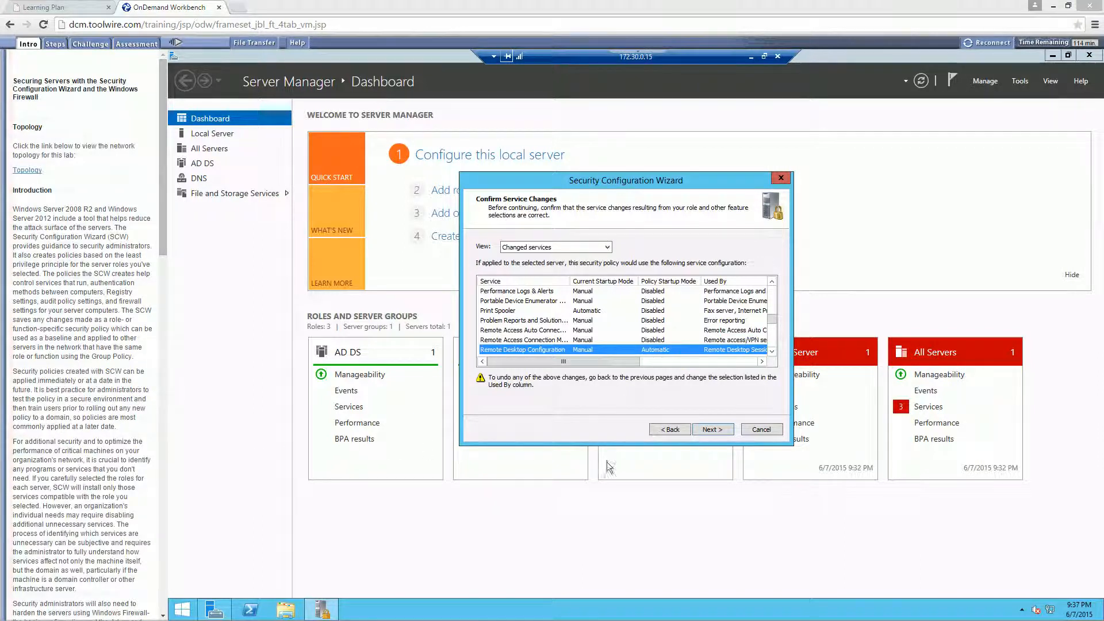
pyautogui.click(718, 431)
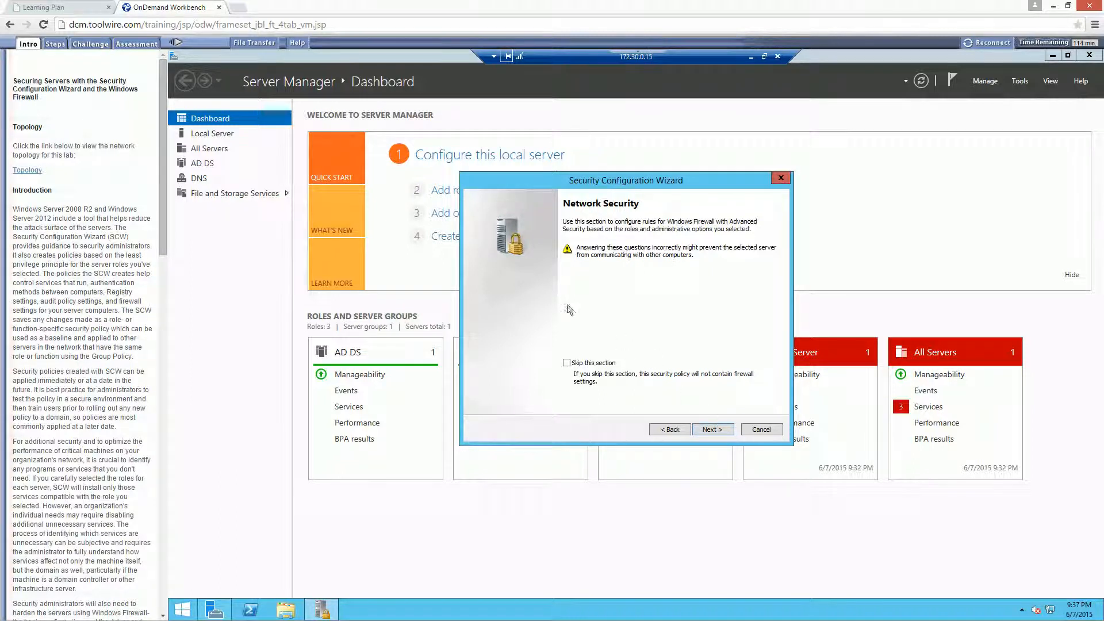
# - Skip both the Network Security and Registry Settings sections of the policy
pyautogui.click(566, 363)
pyautogui.click(718, 428)
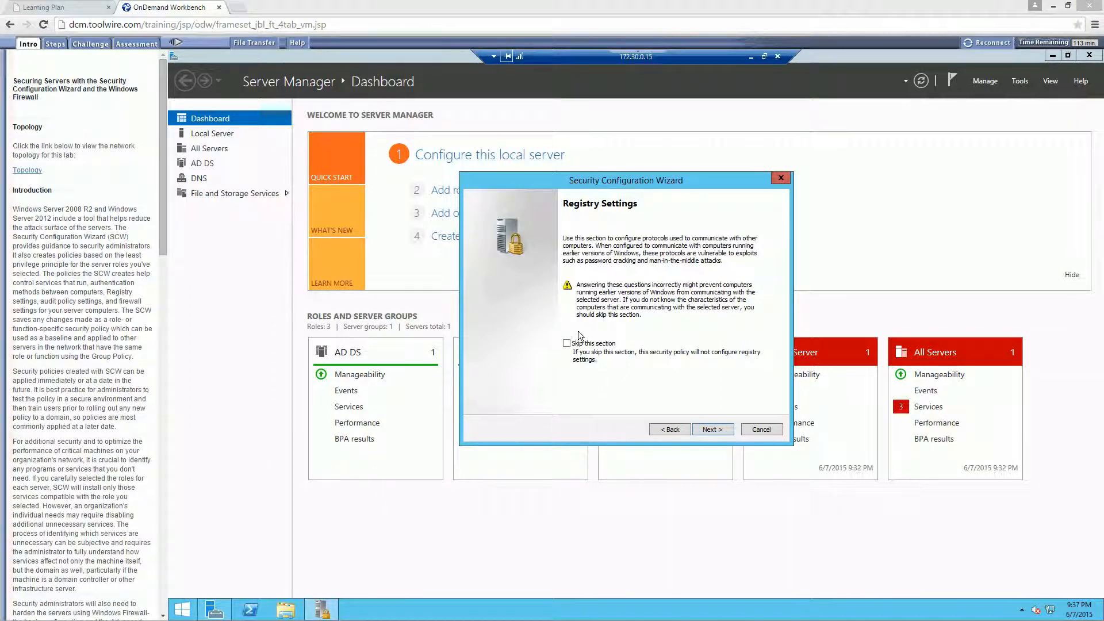
pyautogui.click(568, 343)
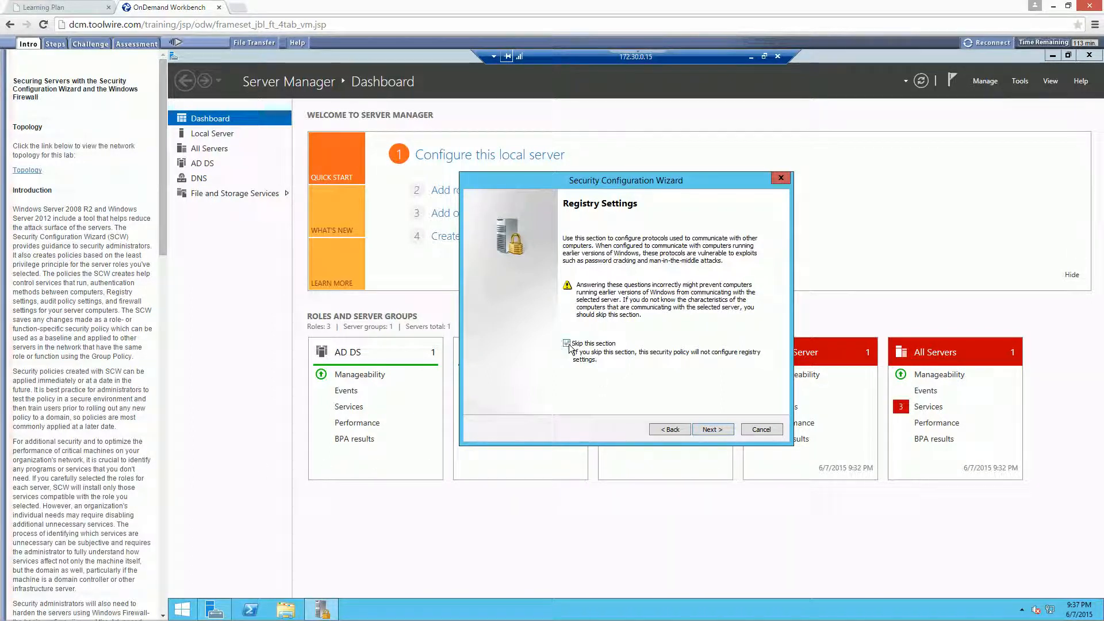
pyautogui.click(713, 429)
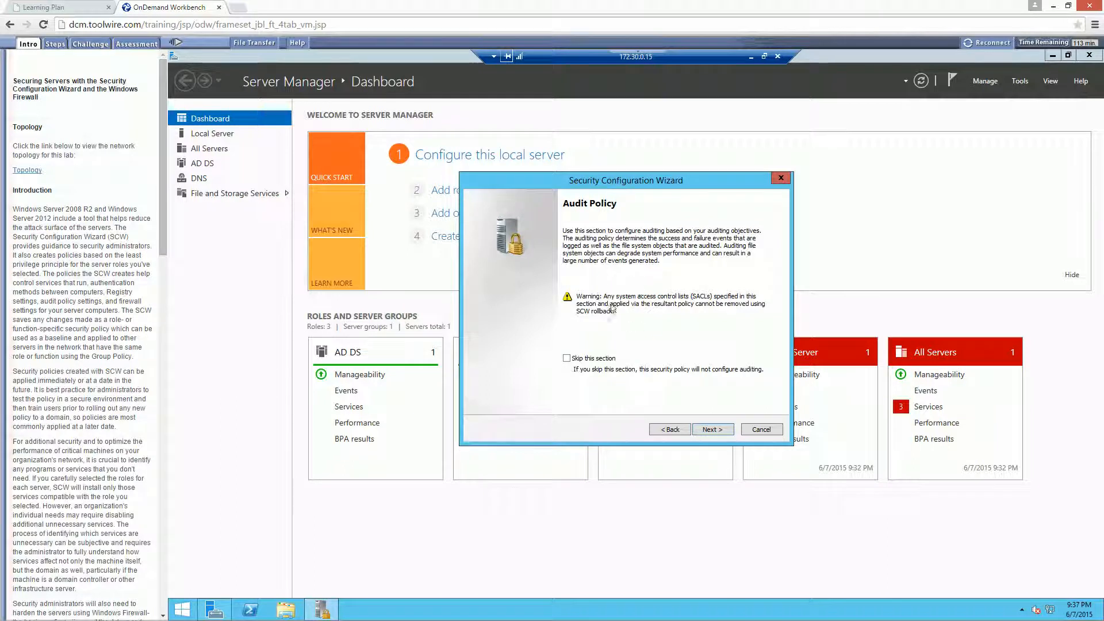
# - Configure the audit policy to audit successful activities, keep the SCWAudit.inf security template included, and accept the audit policy summary
pyautogui.click(712, 429)
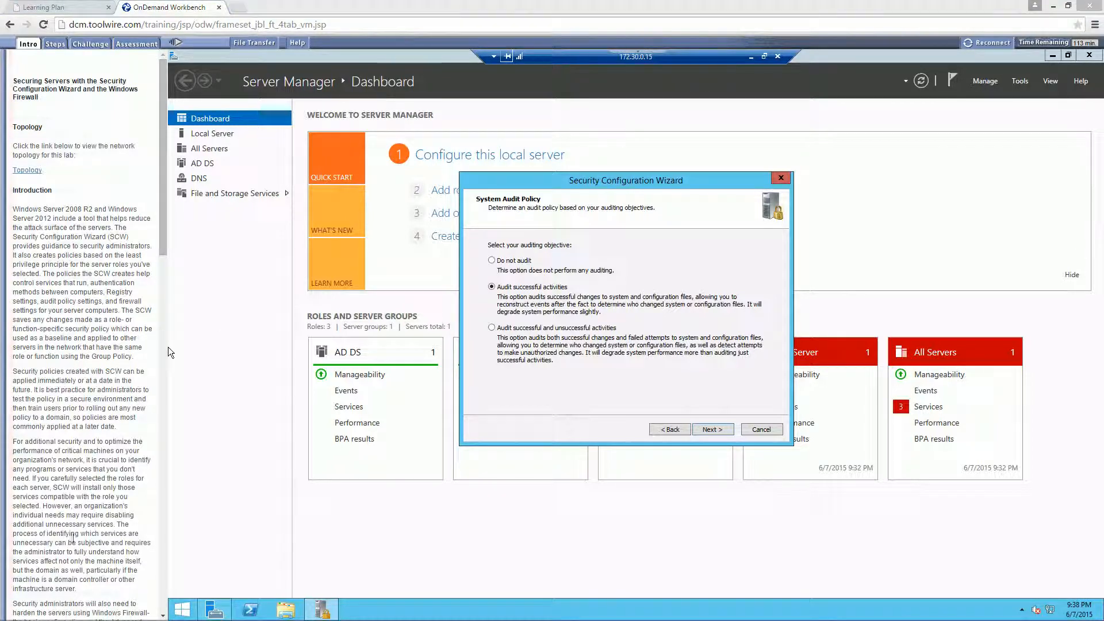
pyautogui.click(716, 428)
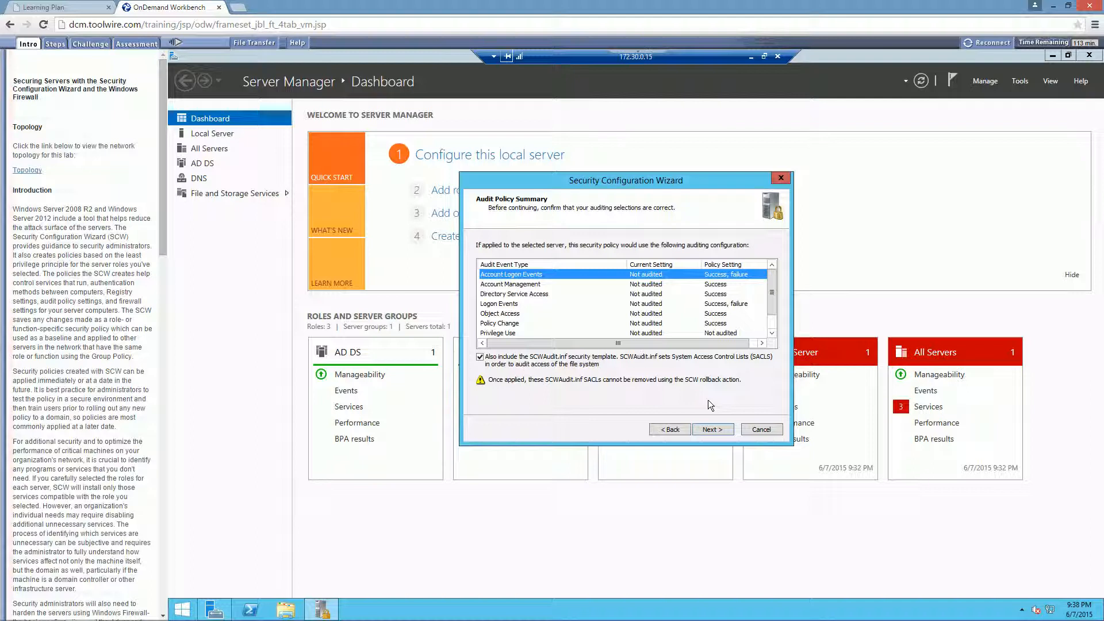
pyautogui.doubleClick(771, 333)
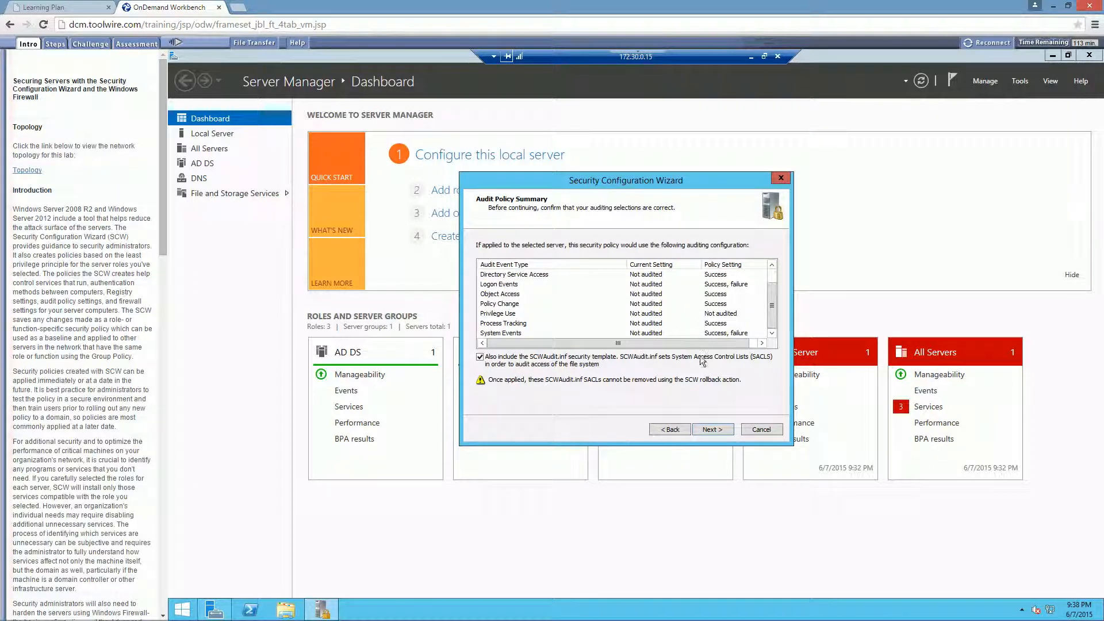
pyautogui.click(705, 430)
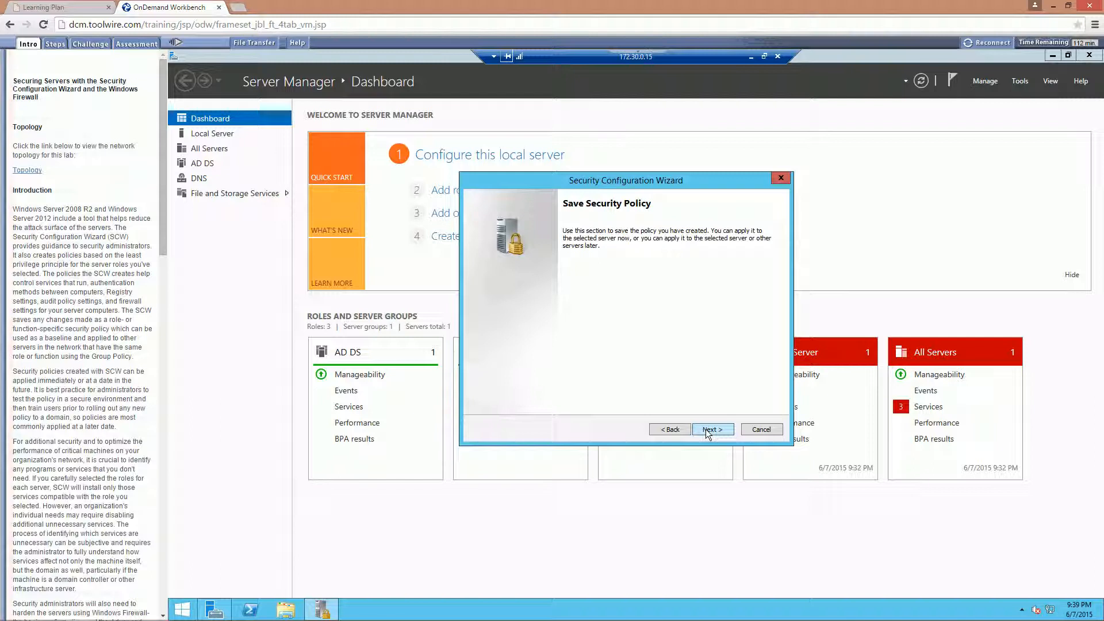
# - Name the security policy file Student_SWC in C:\Windows\security\msscw\Policies
pyautogui.click(705, 429)
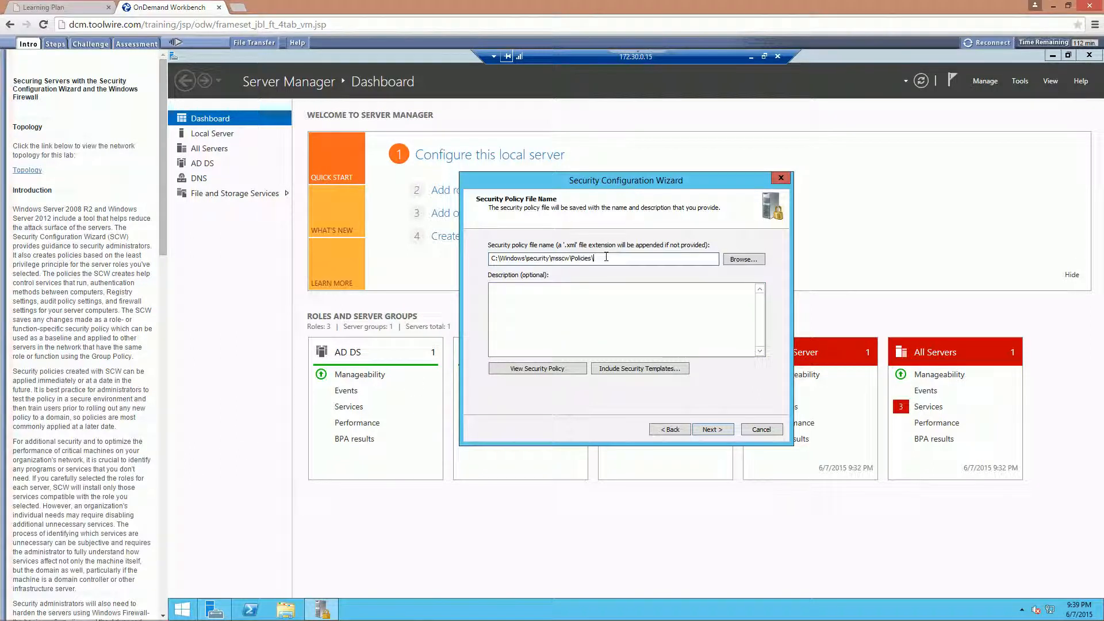
pyautogui.write('Student_SWC')
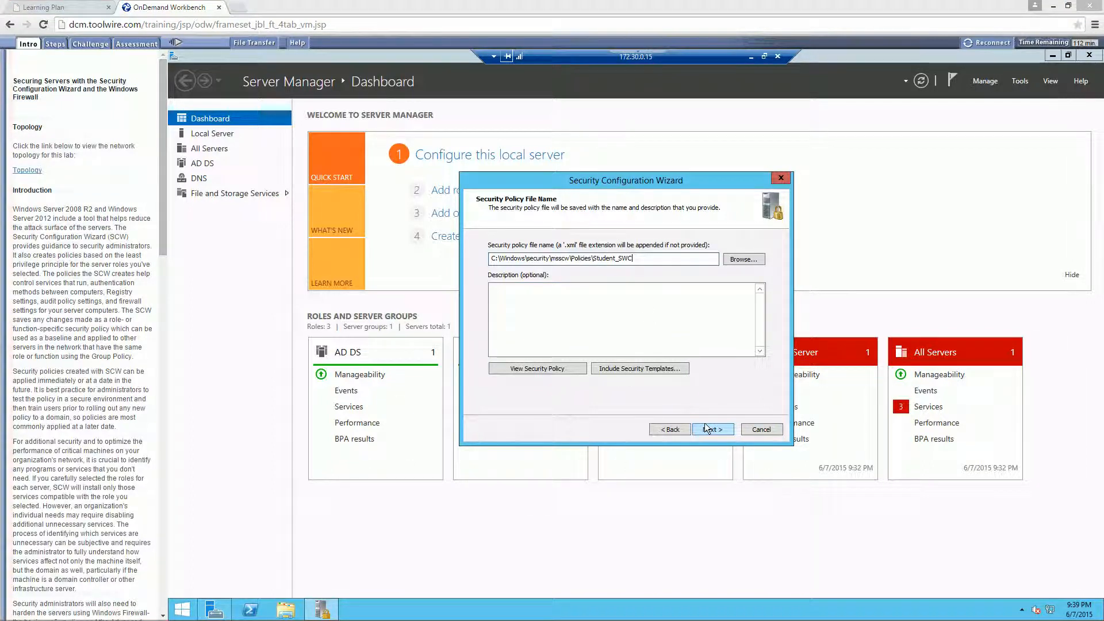
# - View the security policy, allowing the ActiveX interaction, examine its registry settings and audit sections, and close the viewer
pyautogui.click(543, 369)
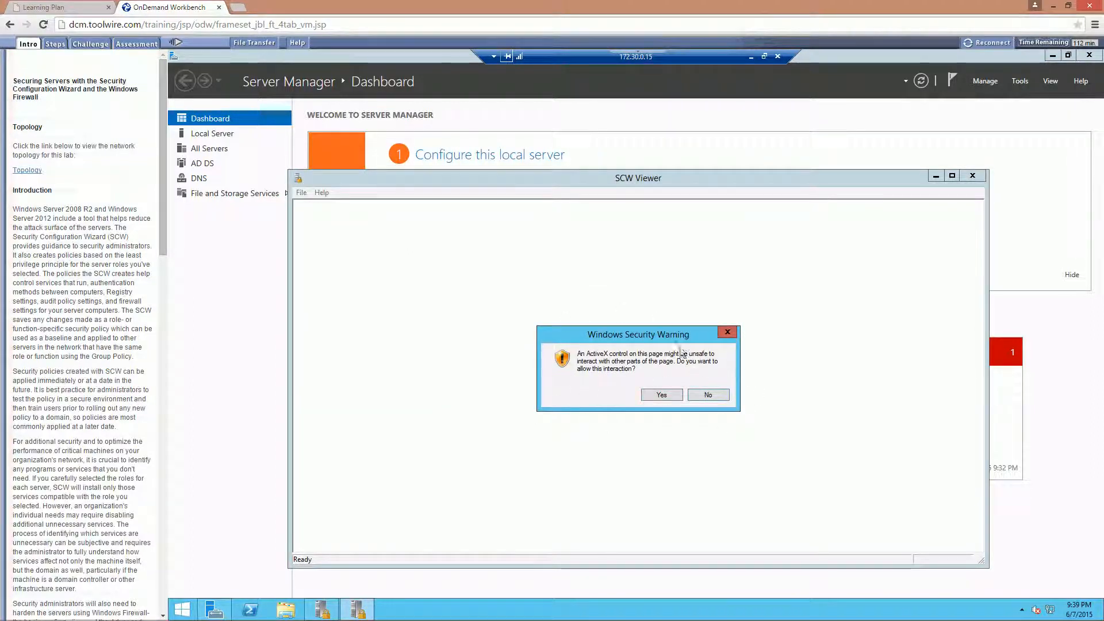
pyautogui.click(666, 394)
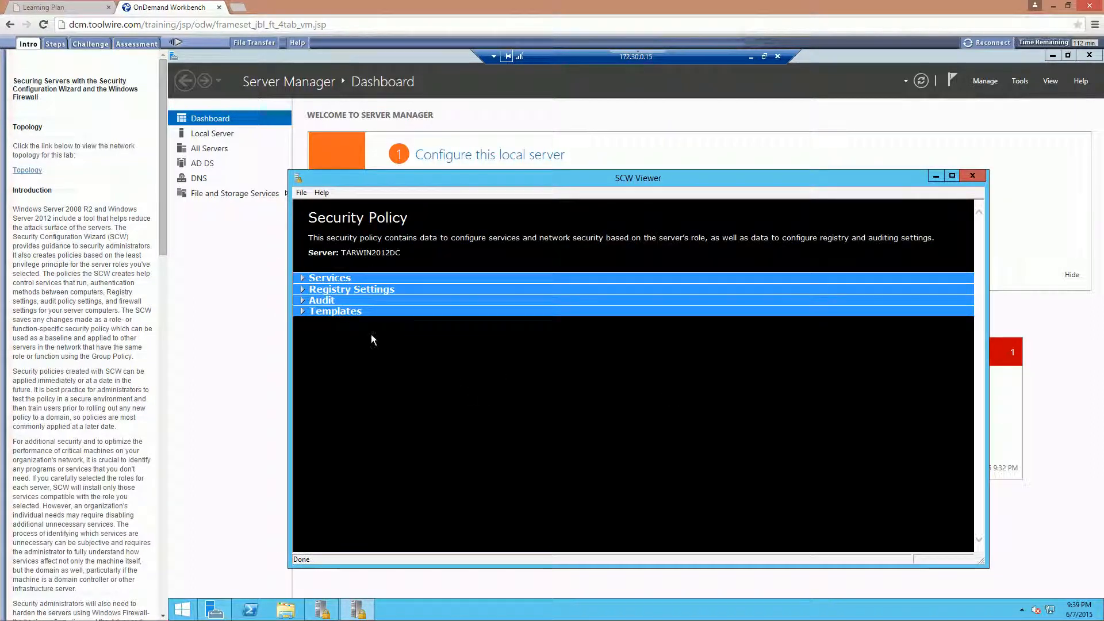
pyautogui.click(303, 290)
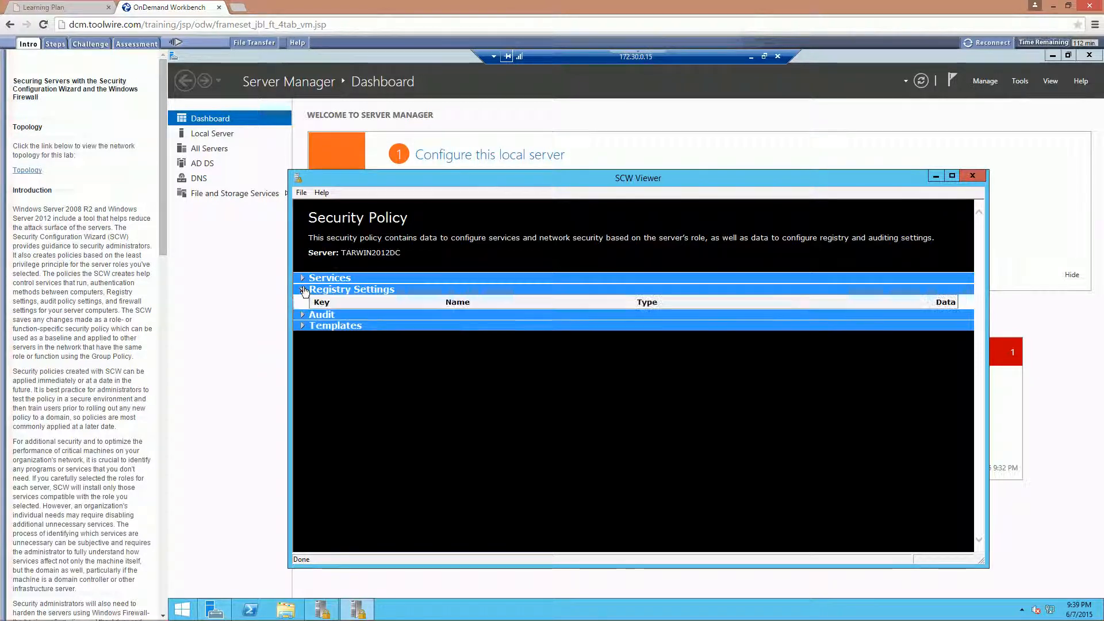
pyautogui.click(304, 315)
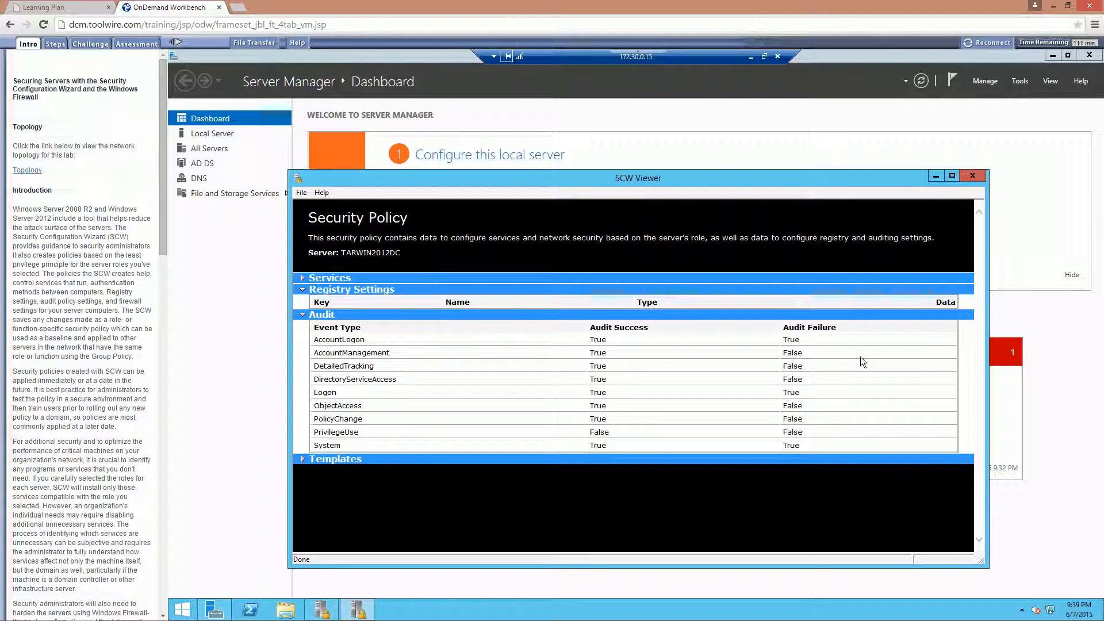
pyautogui.click(972, 175)
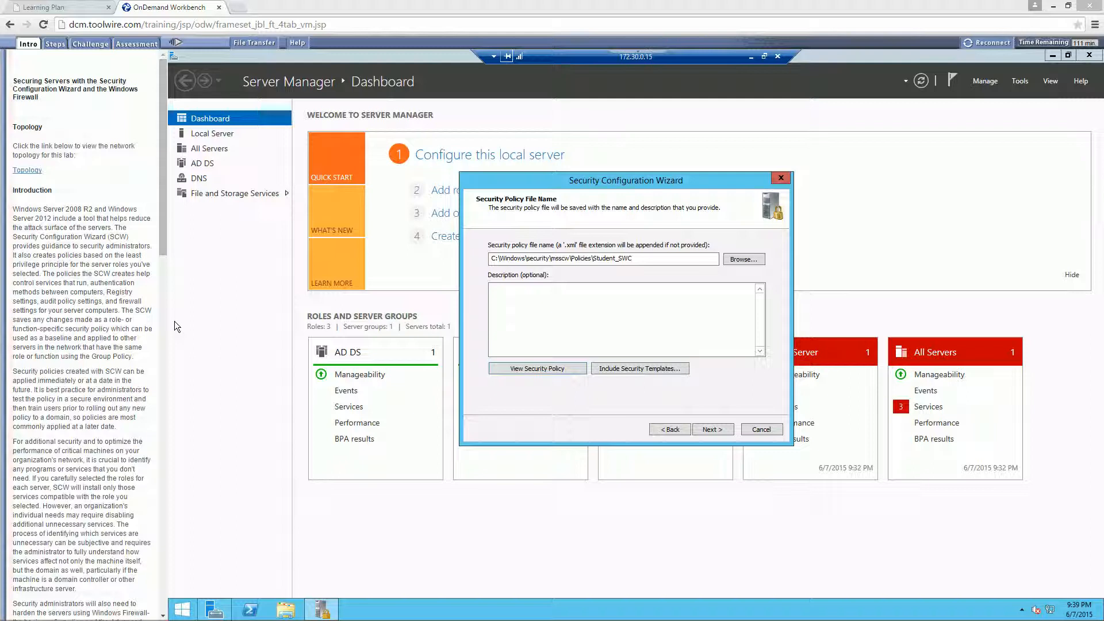
# - Save the security policy, apply it to the selected server now, and finish the wizard
pyautogui.click(709, 430)
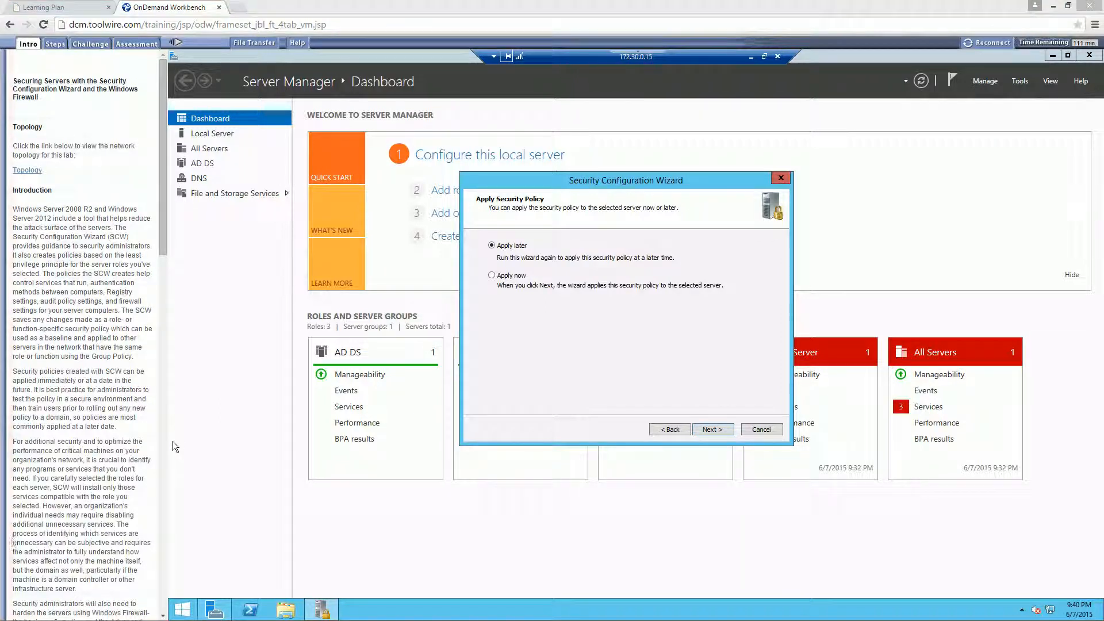
pyautogui.click(502, 276)
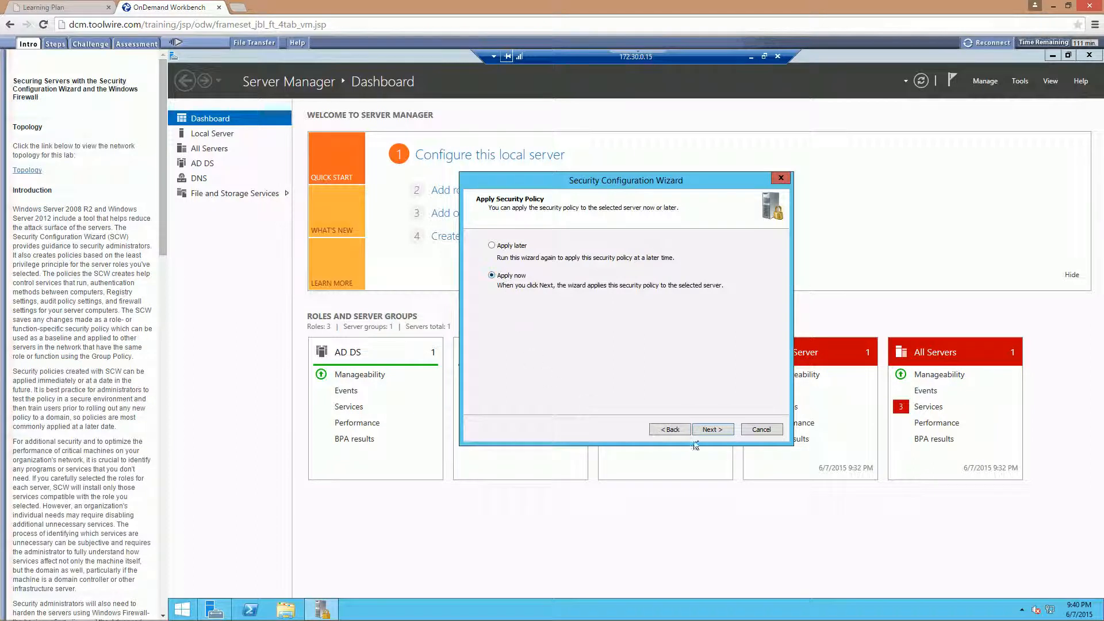
pyautogui.click(712, 430)
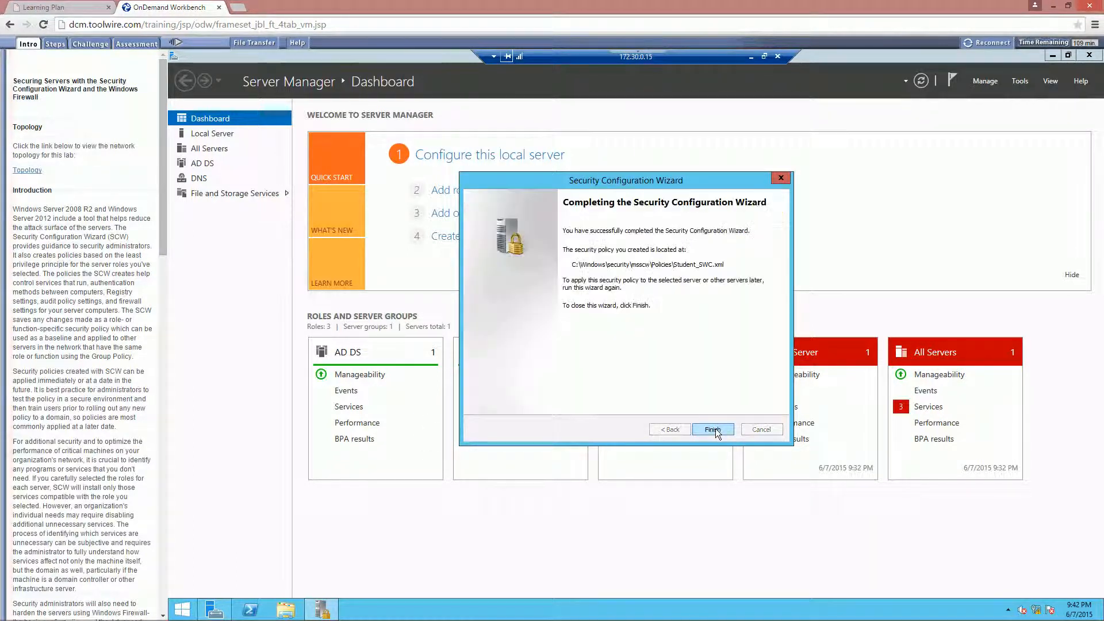
pyautogui.click(717, 432)
pyautogui.click(709, 428)
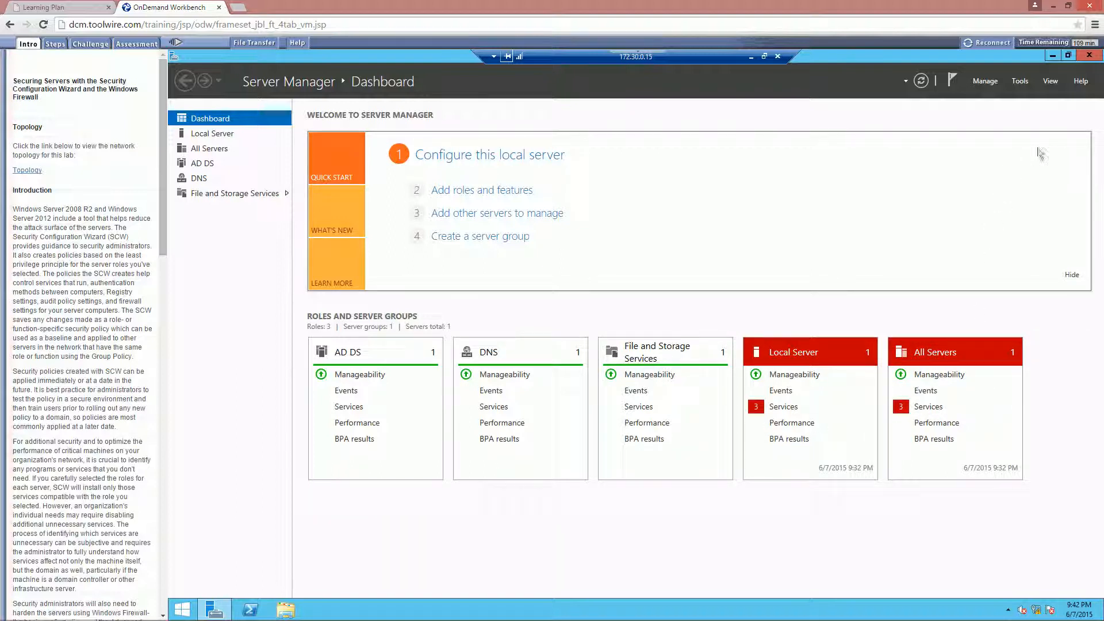
# - Close Server Manager and disconnect the remote desktop session to 172.30.0.15
pyautogui.click(1088, 56)
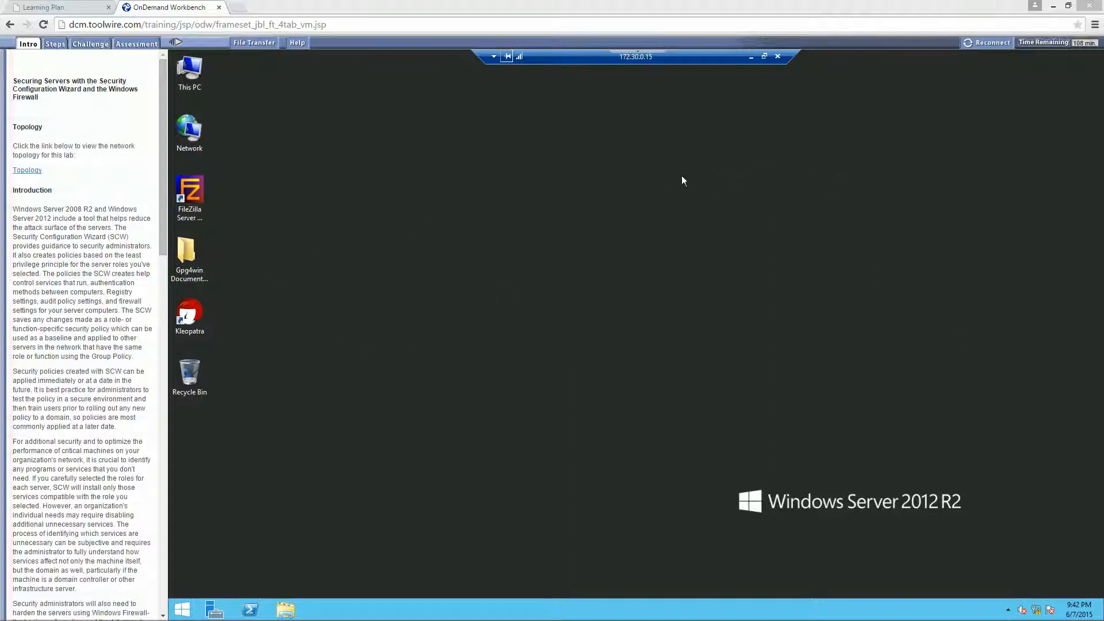
pyautogui.click(777, 57)
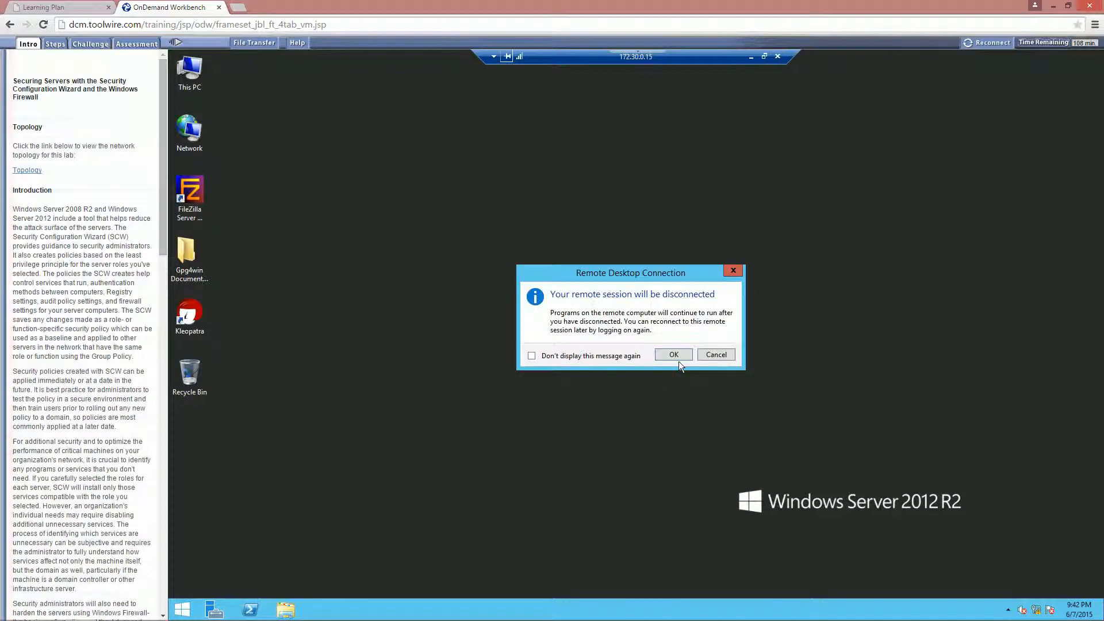
pyautogui.click(679, 356)
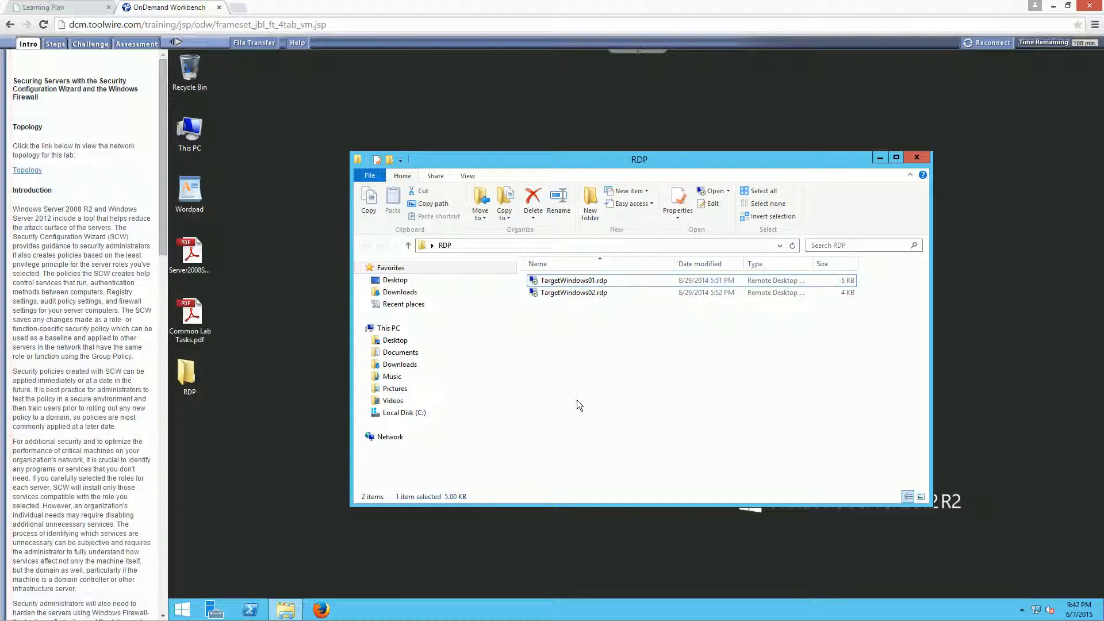
# - Move the RDP folder window aside, open Server2008ServiceConfigs.pdf from the desktop in Adobe Reader, and maximize it
pyautogui.click(193, 260)
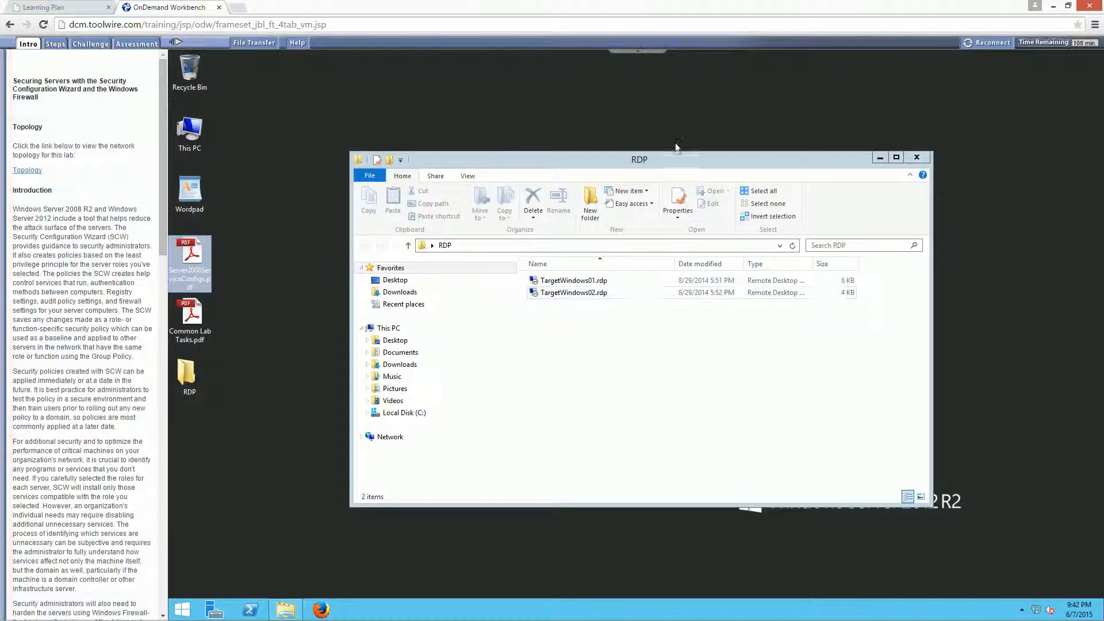
pyautogui.moveTo(642, 157); pyautogui.dragTo(818, 202)
pyautogui.click(196, 261)
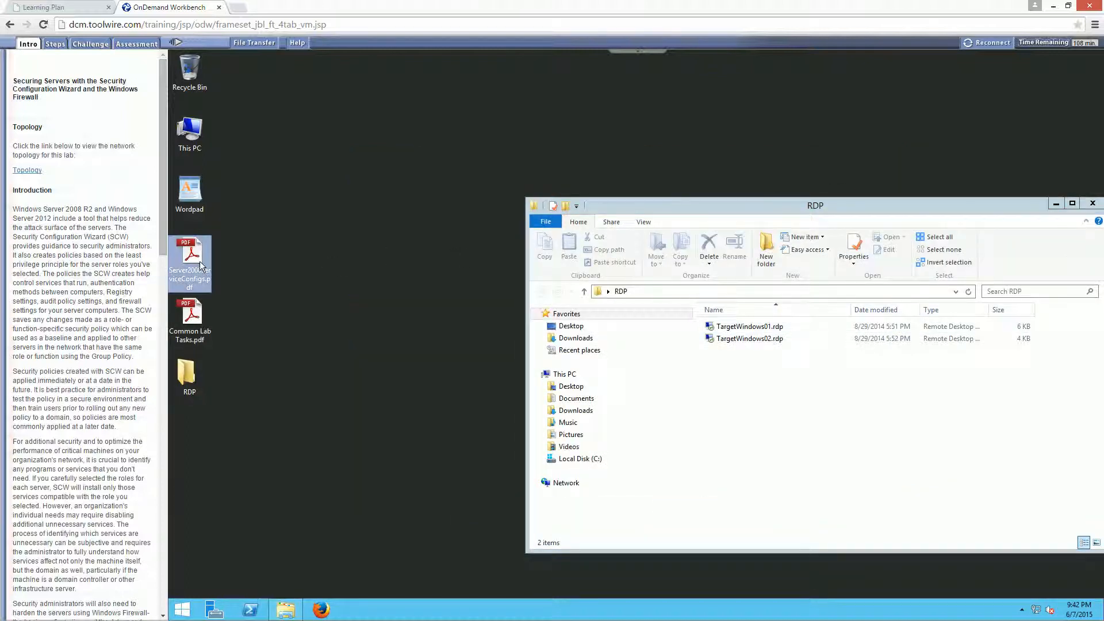
pyautogui.doubleClick(200, 266)
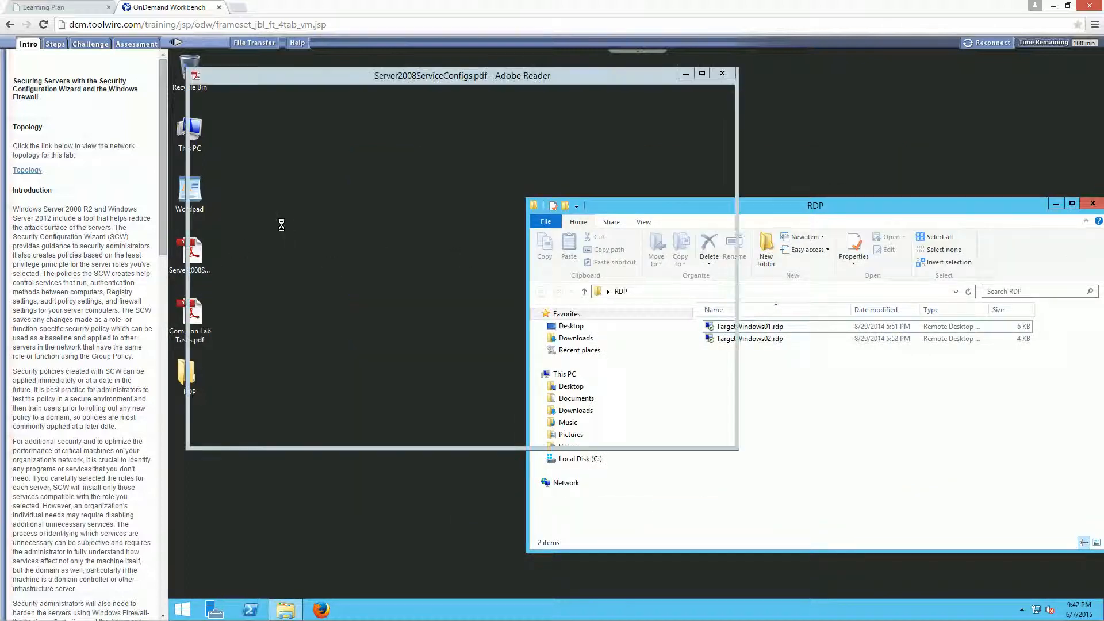
pyautogui.click(703, 71)
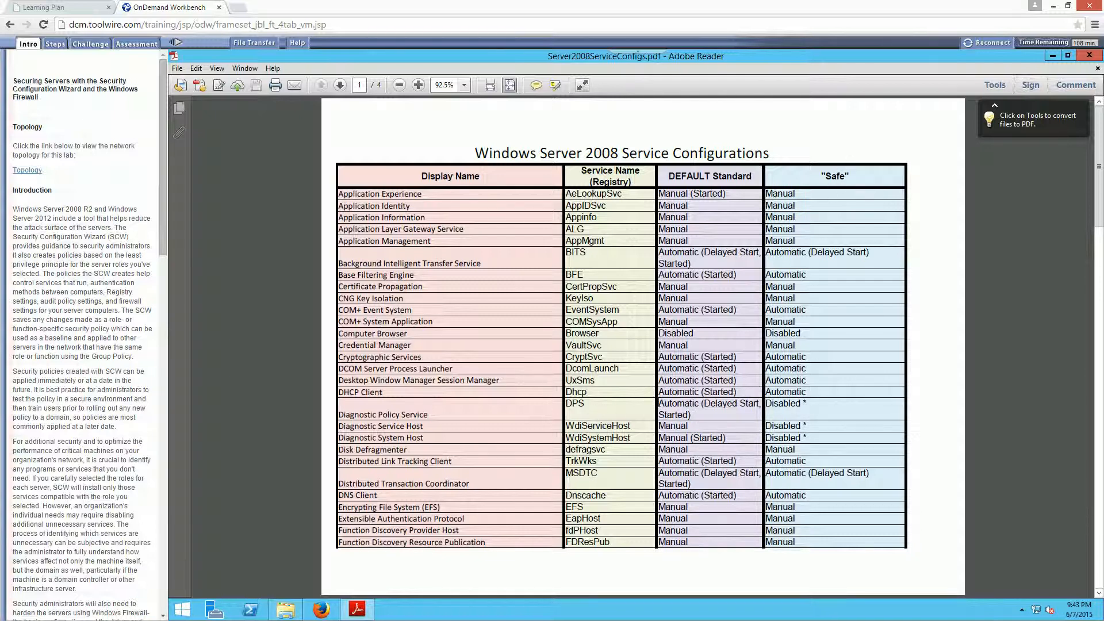
# - Compare the default and "Safe" startup settings of the diagnostic, Cryptographic Services and DCOM Server Process Launcher entries in the service table
pyautogui.moveTo(664, 402); pyautogui.dragTo(780, 410)
pyautogui.doubleClick(781, 407)
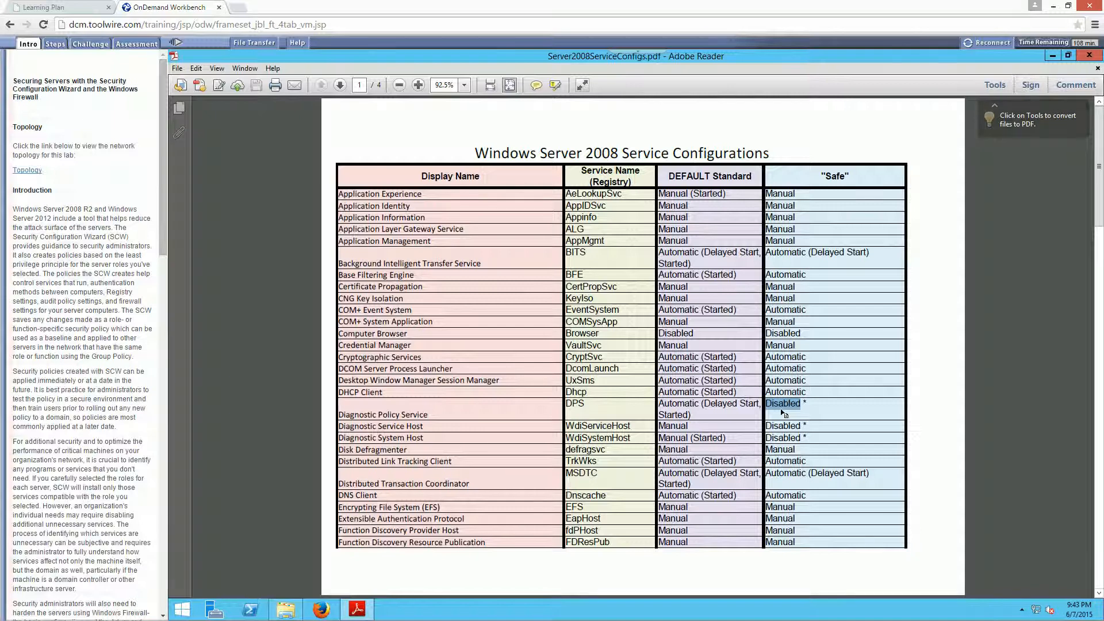
pyautogui.click(584, 421)
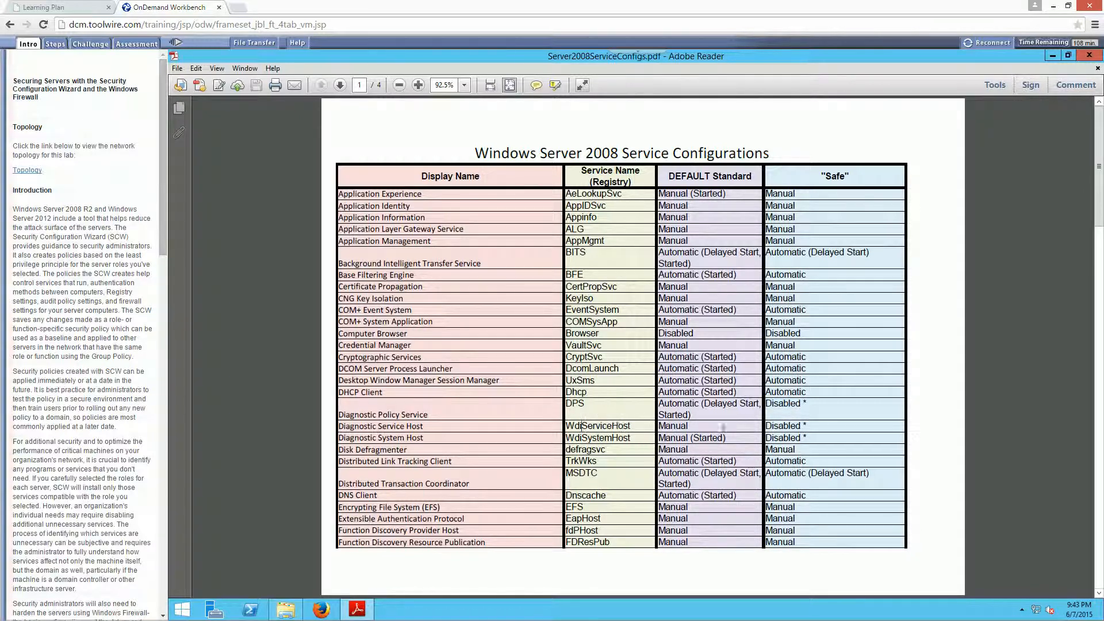
pyautogui.doubleClick(687, 427)
pyautogui.doubleClick(797, 429)
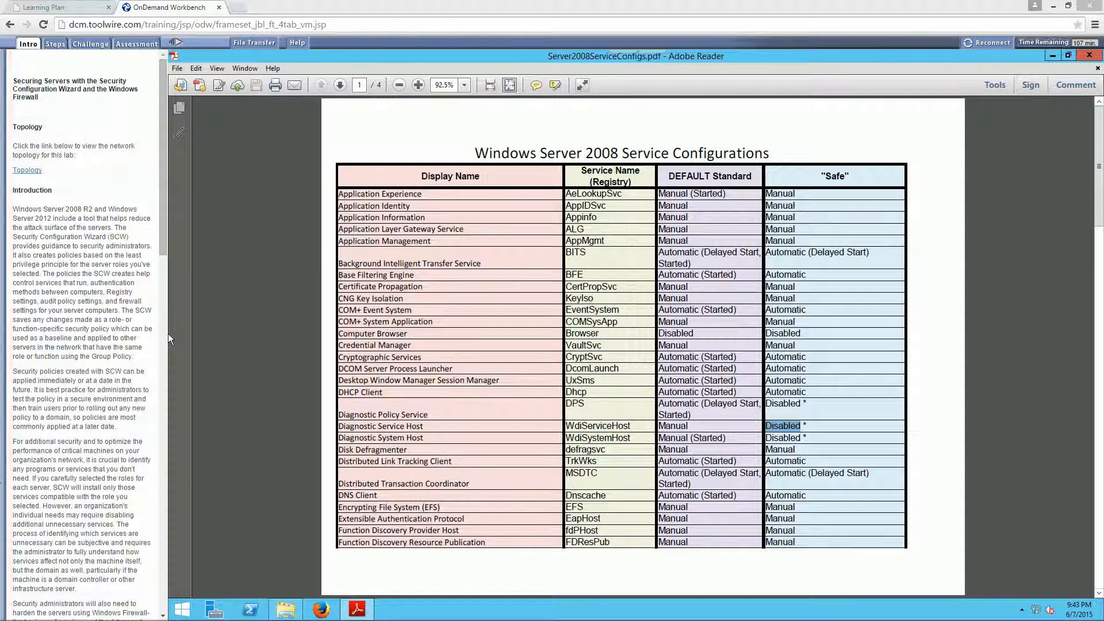
pyautogui.click(697, 392)
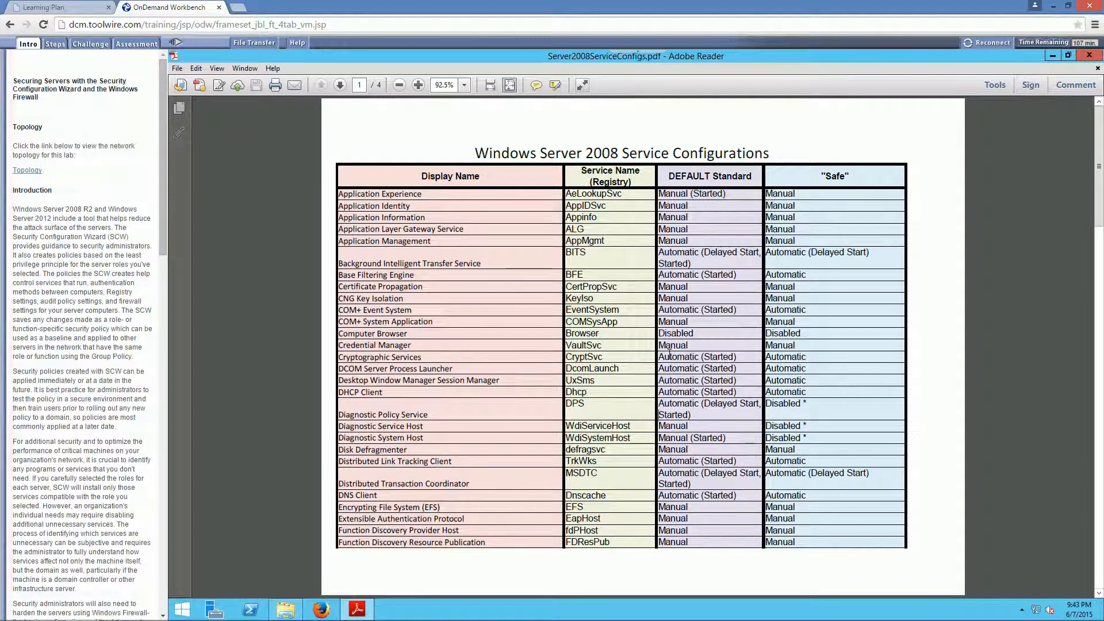
pyautogui.moveTo(669, 359); pyautogui.dragTo(737, 371)
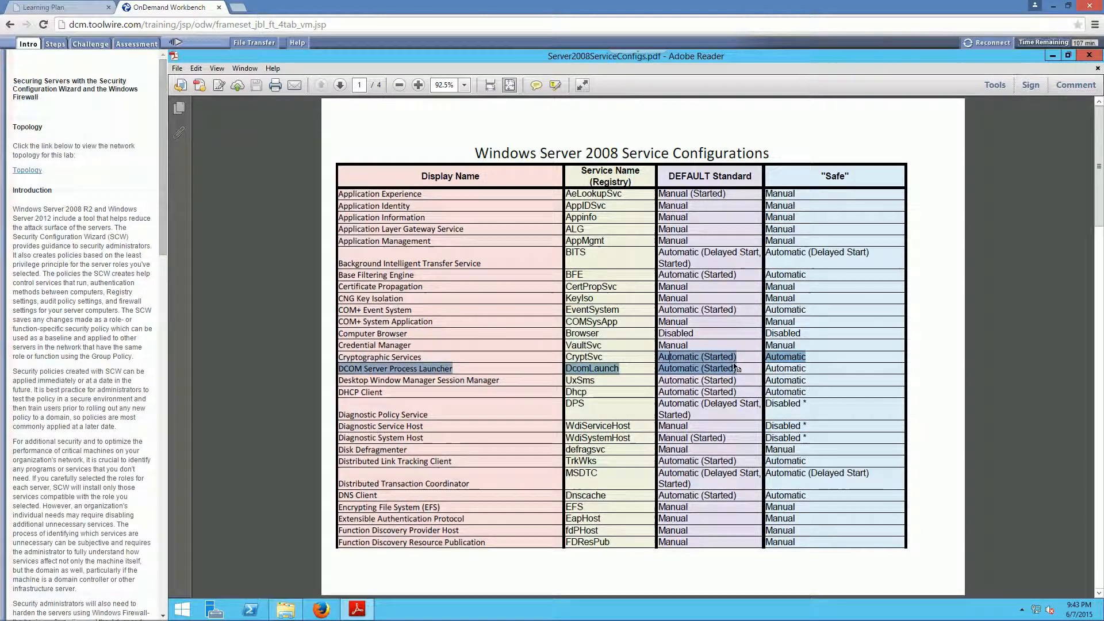
# - Check the "Safe" settings of the Diagnostic Service Host and Diagnostic System Host services in the PDF table, and close the PDF
pyautogui.click(805, 404)
pyautogui.moveTo(804, 404); pyautogui.dragTo(808, 440)
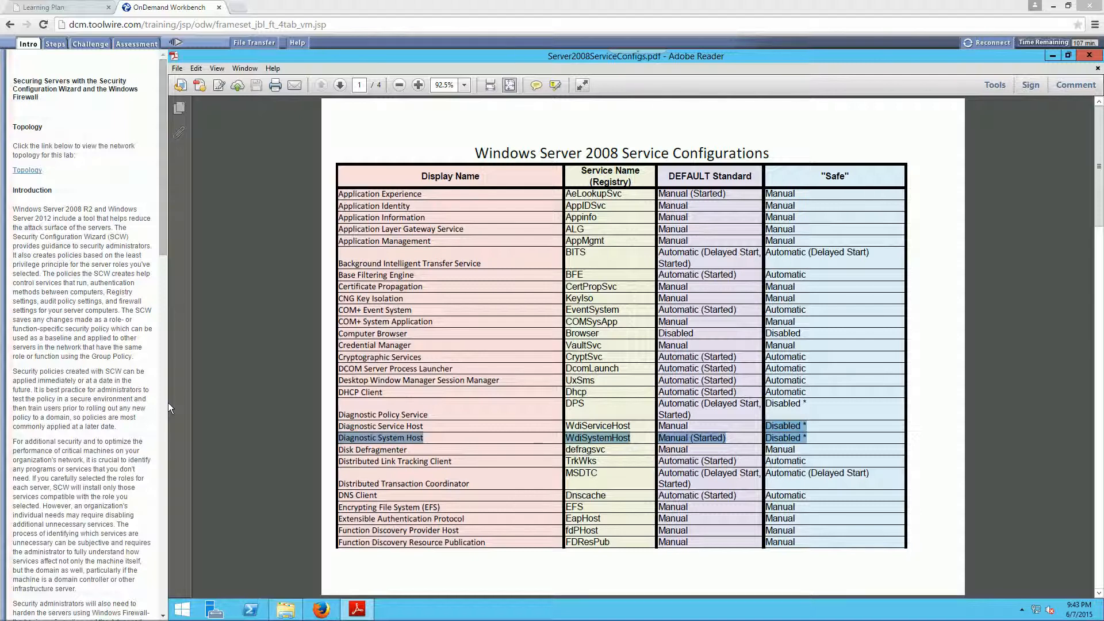
pyautogui.click(1096, 62)
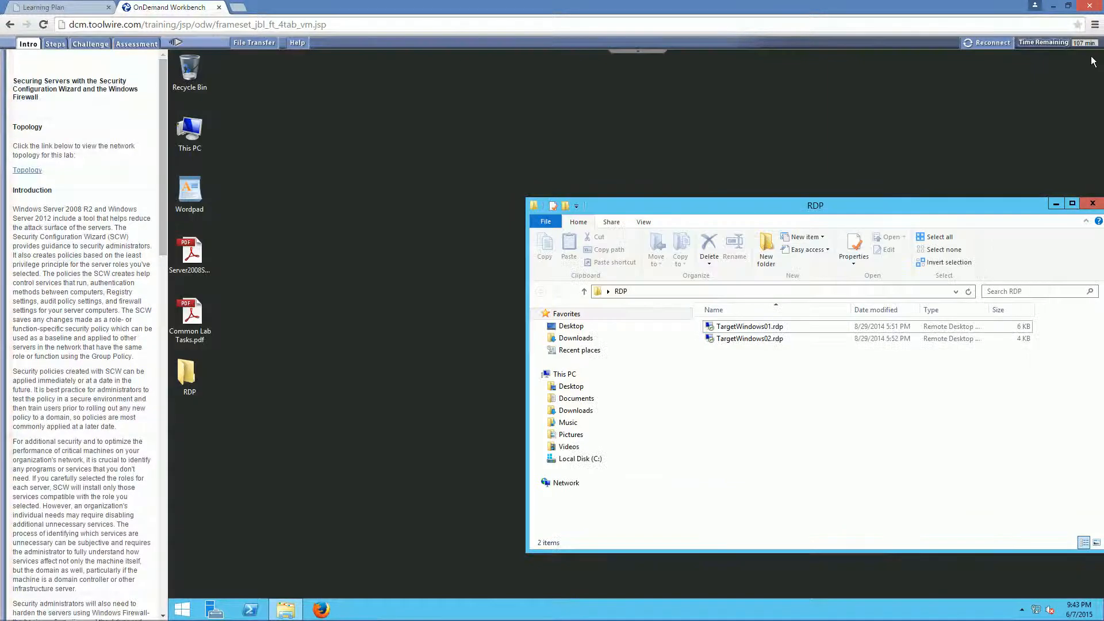
# - Connect to the remote server through TargetWindows02.rdp and open the Services console in Standard view
pyautogui.doubleClick(743, 339)
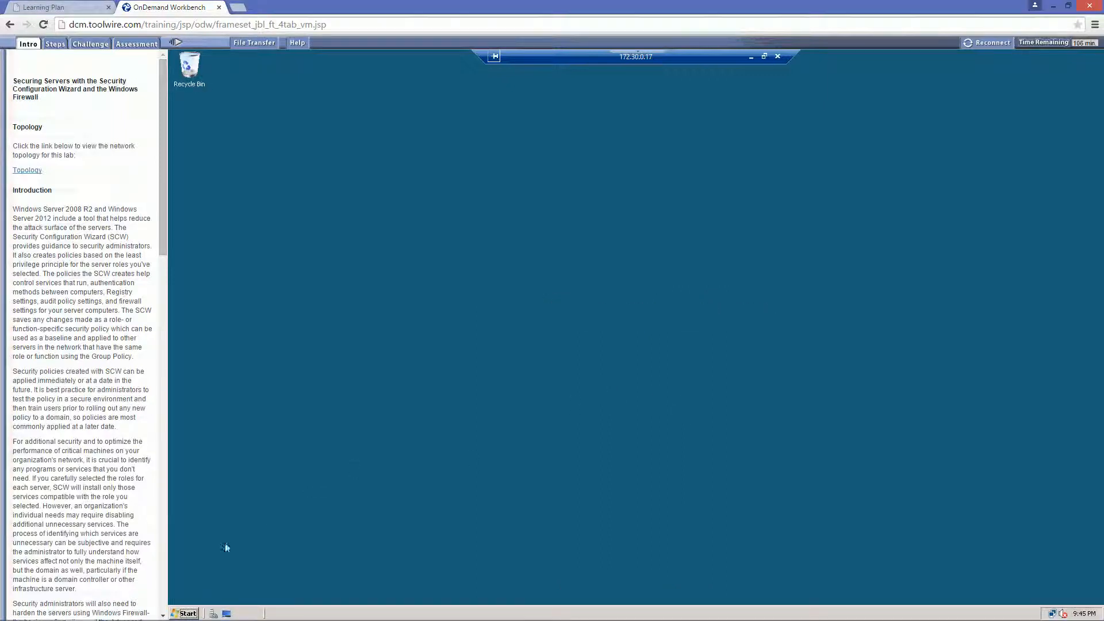
pyautogui.click(187, 613)
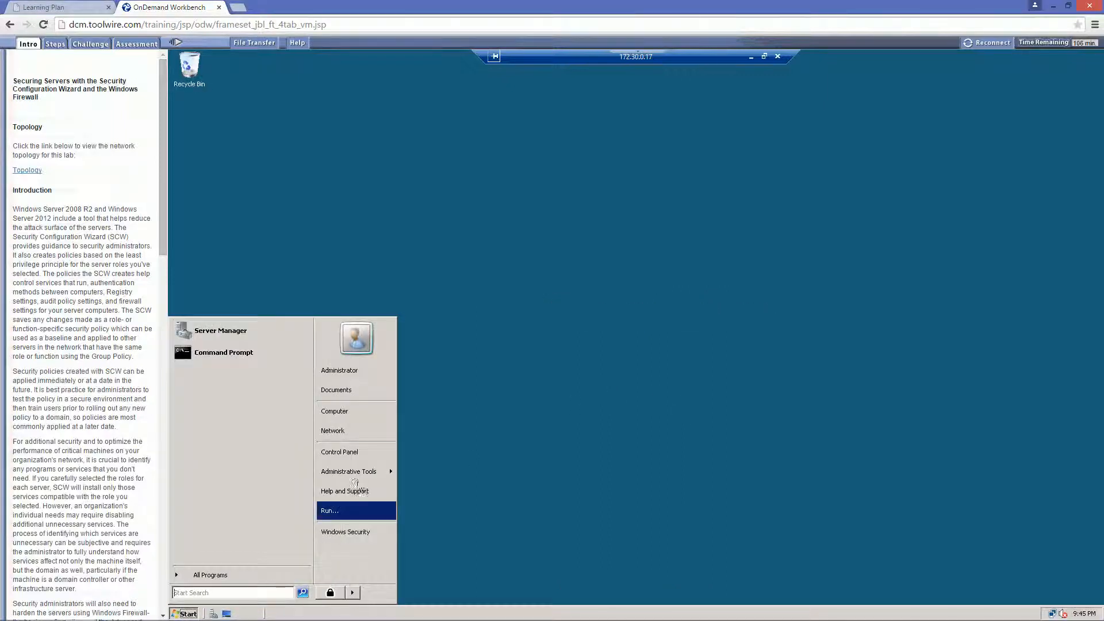
pyautogui.moveTo(352, 472)
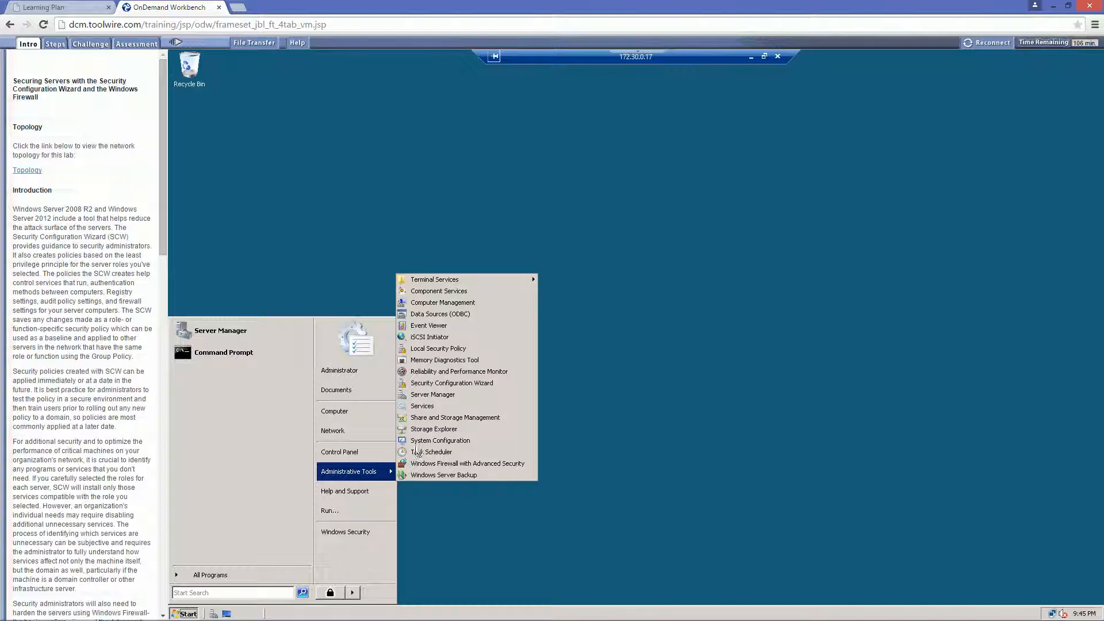
pyautogui.click(420, 405)
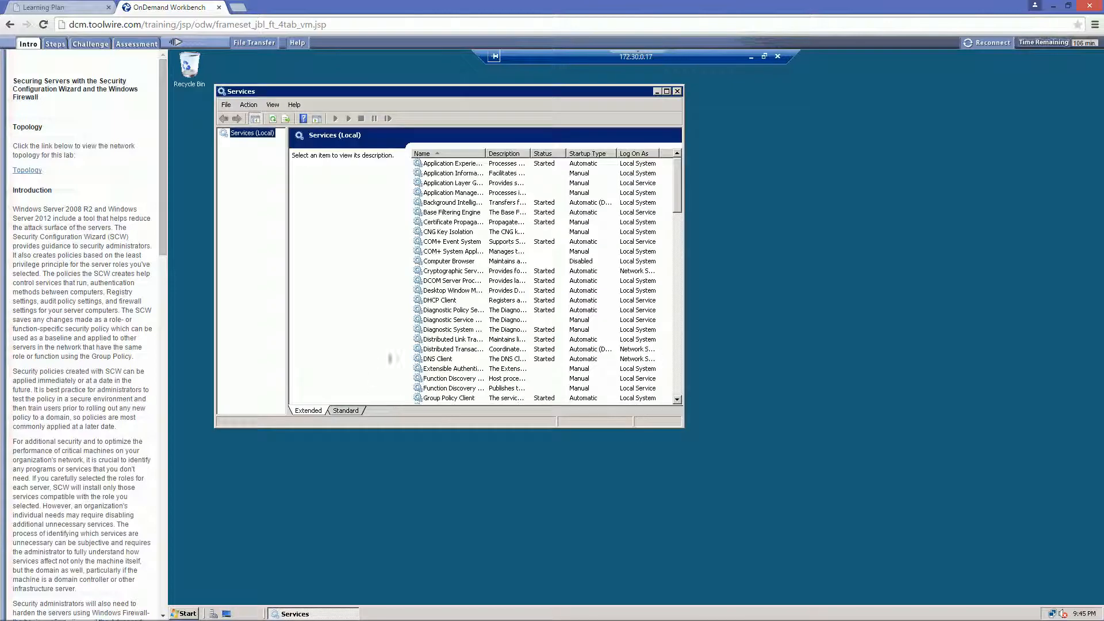
pyautogui.click(350, 410)
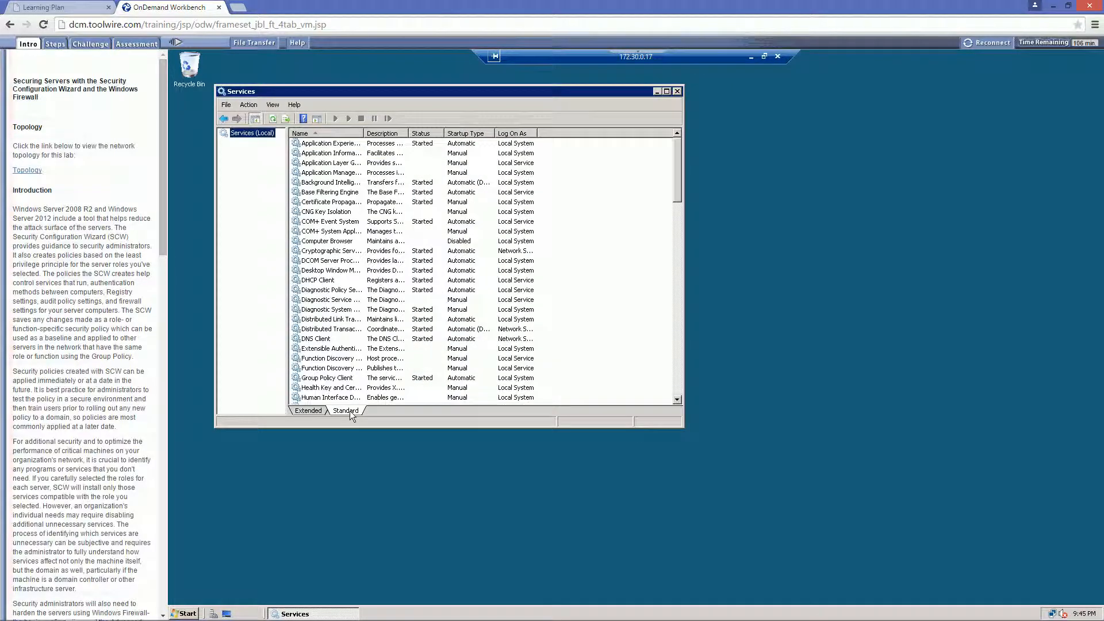
# - Find the IP Helper service in the services list and open its properties
pyautogui.click(314, 369)
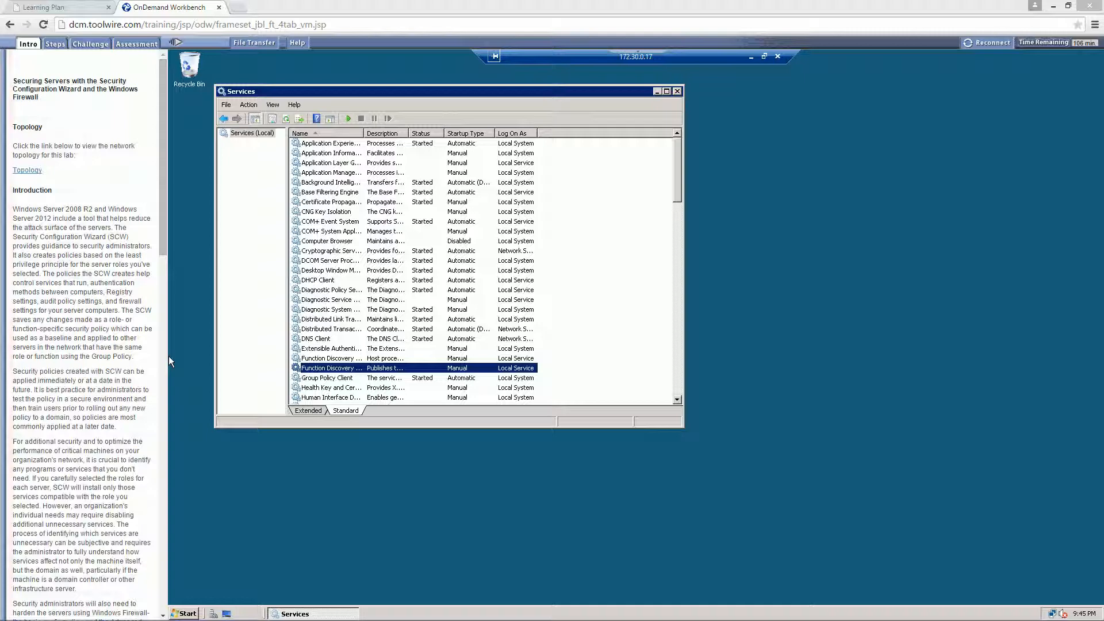
pyautogui.click(303, 290)
pyautogui.write('ip')
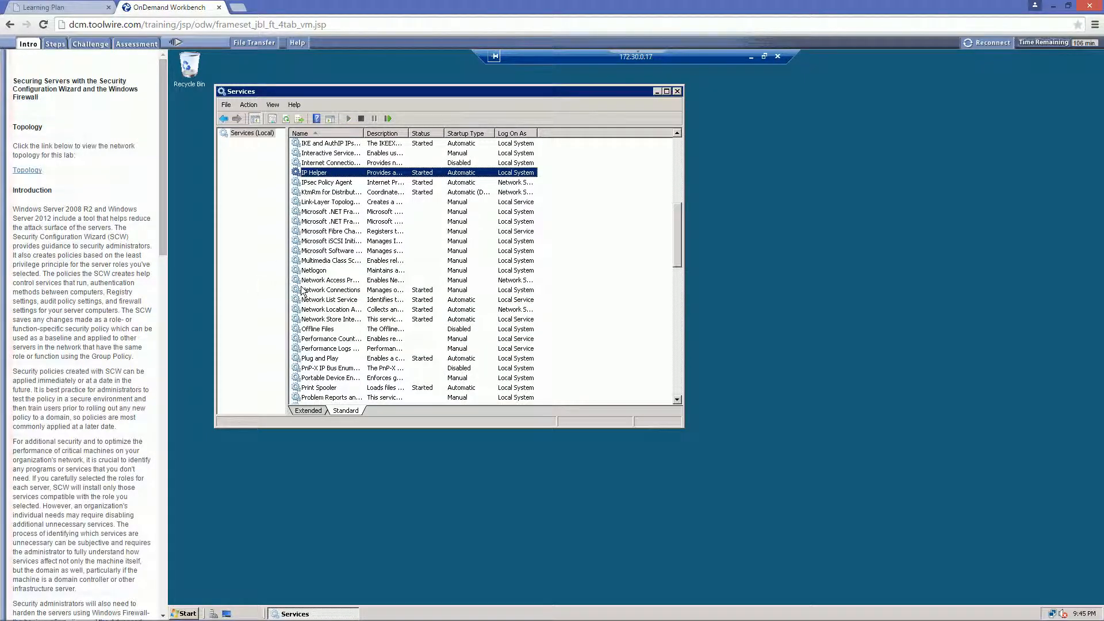
pyautogui.rightClick(339, 180)
pyautogui.doubleClick(324, 176)
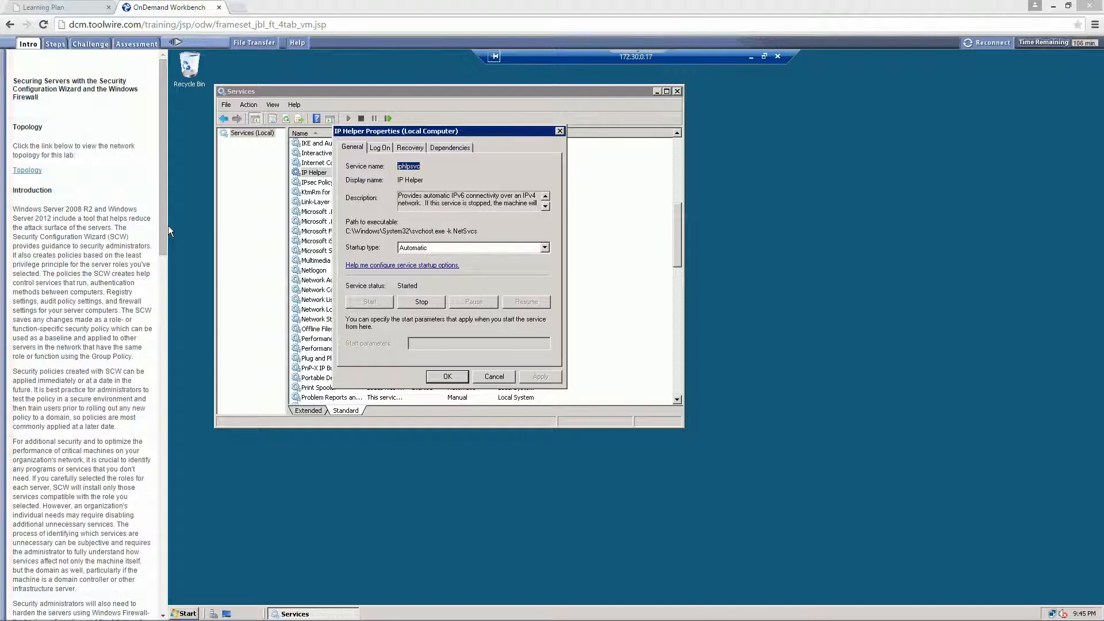
# - Set the IP Helper startup type to Disabled, apply it, stop the service, and close its properties
pyautogui.click(445, 247)
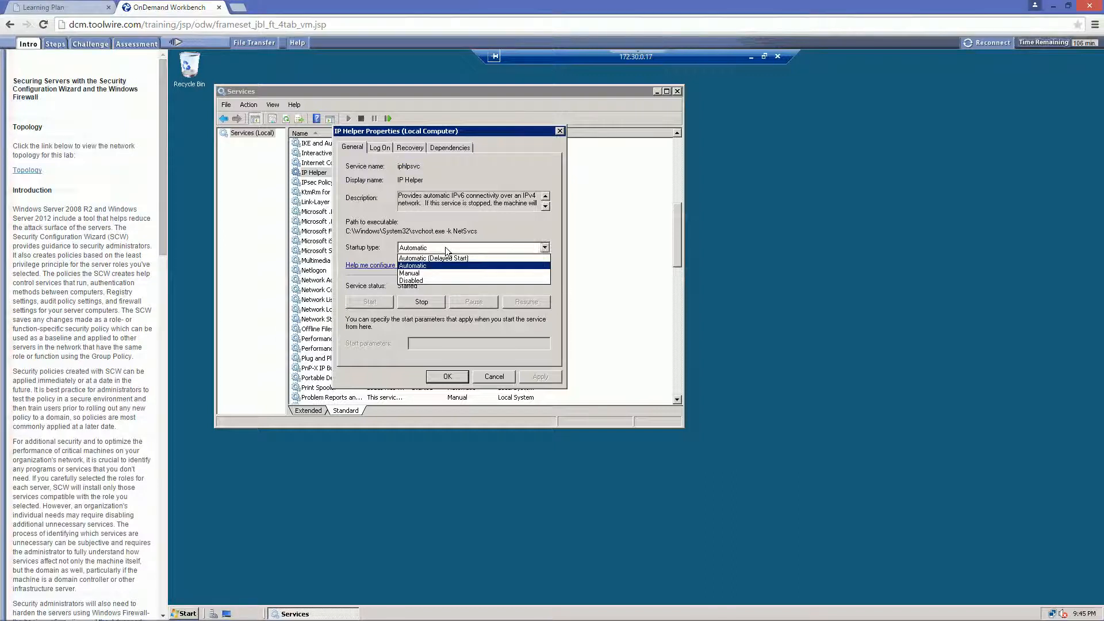
pyautogui.click(410, 281)
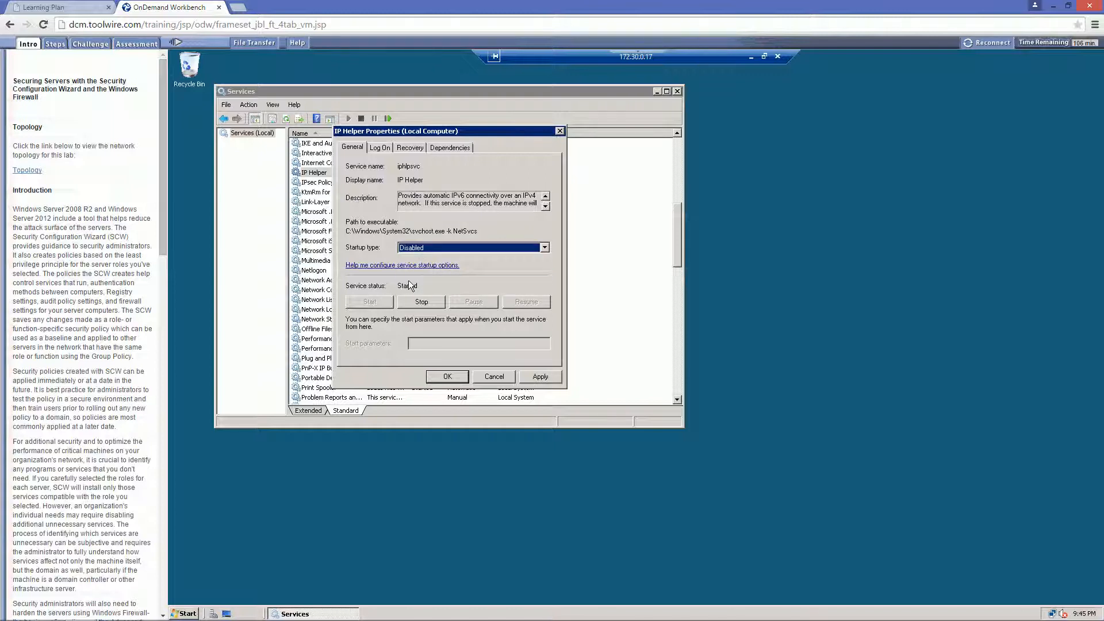
pyautogui.click(539, 376)
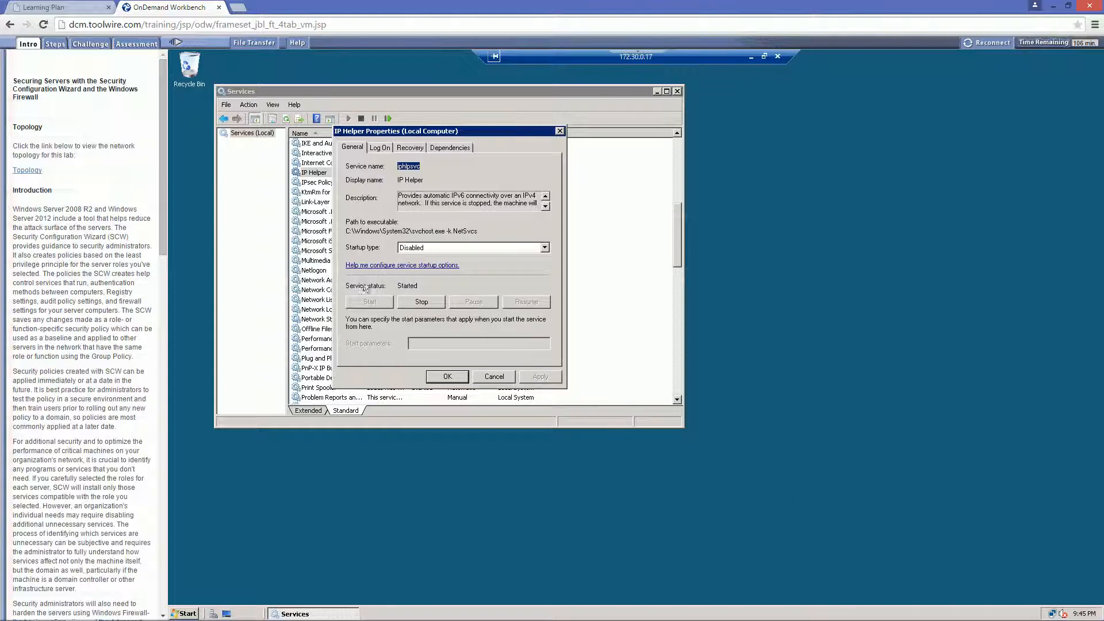
pyautogui.click(420, 303)
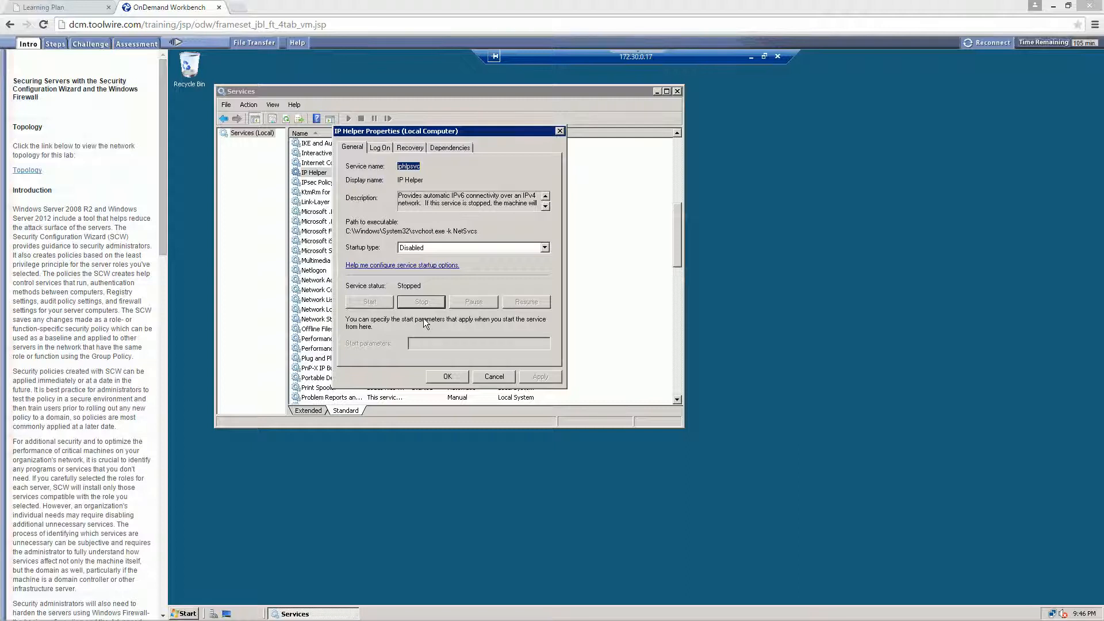
pyautogui.click(446, 375)
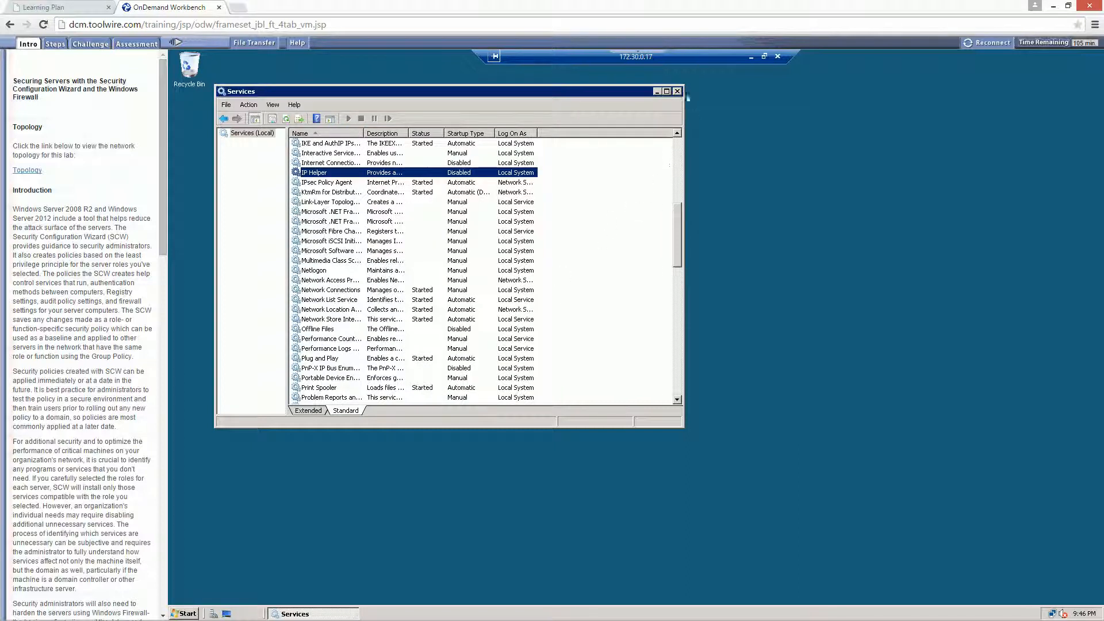
# - Close the Services console and disconnect the remote desktop session to 172.30.0.17
pyautogui.click(677, 91)
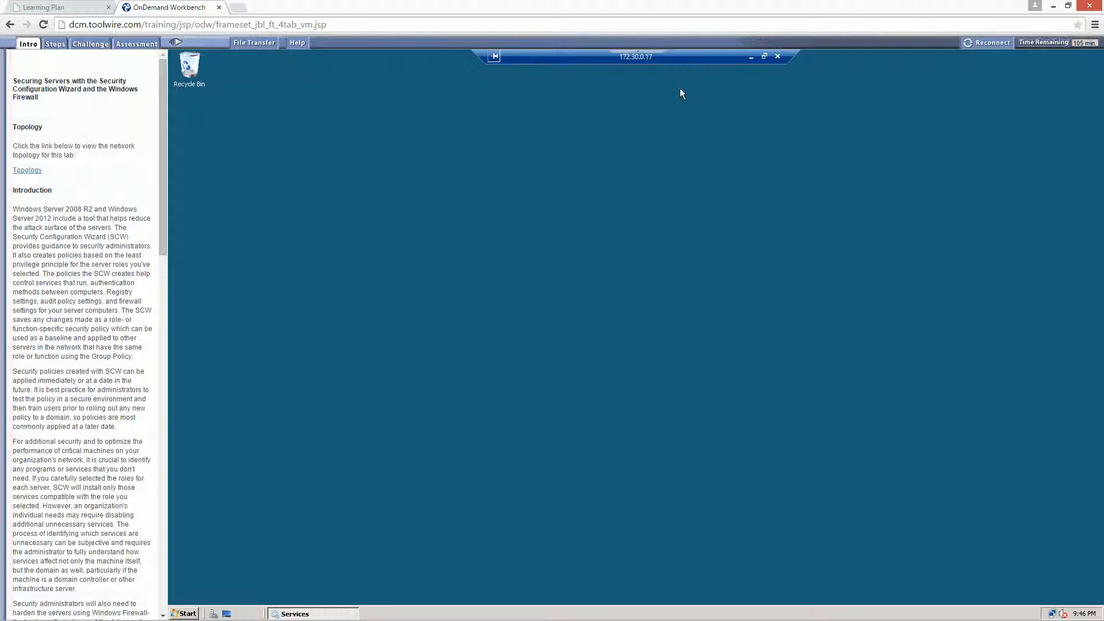
pyautogui.click(777, 56)
pyautogui.click(670, 352)
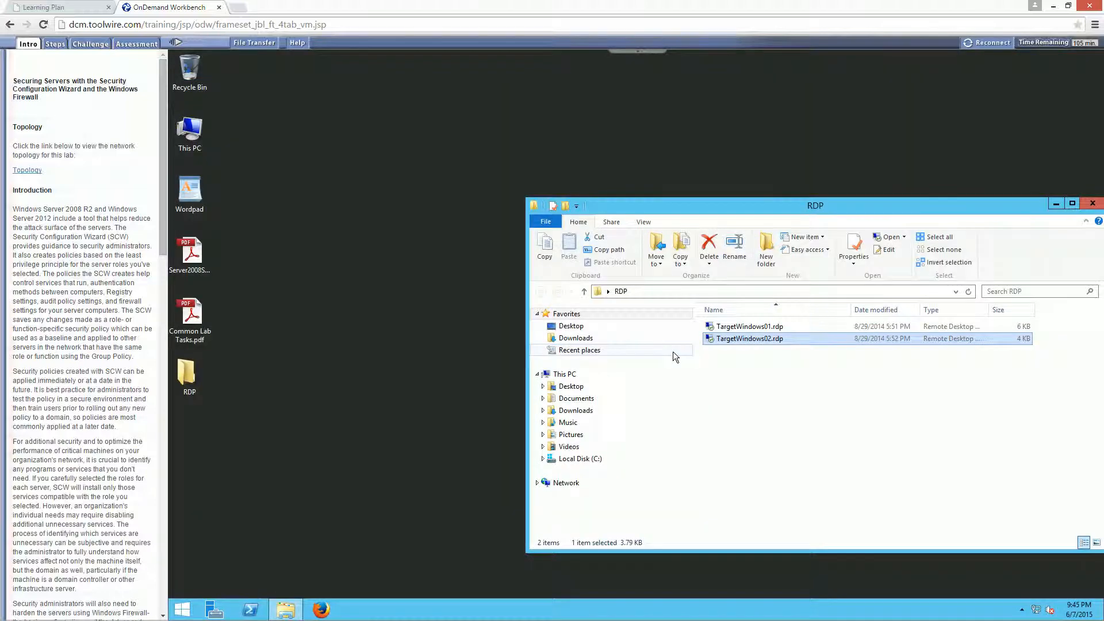
# - Reopen Server2008ServiceConfigs.pdf, compare the default and "Safe" settings of the three Diagnostic services, and close the PDF
pyautogui.doubleClick(189, 253)
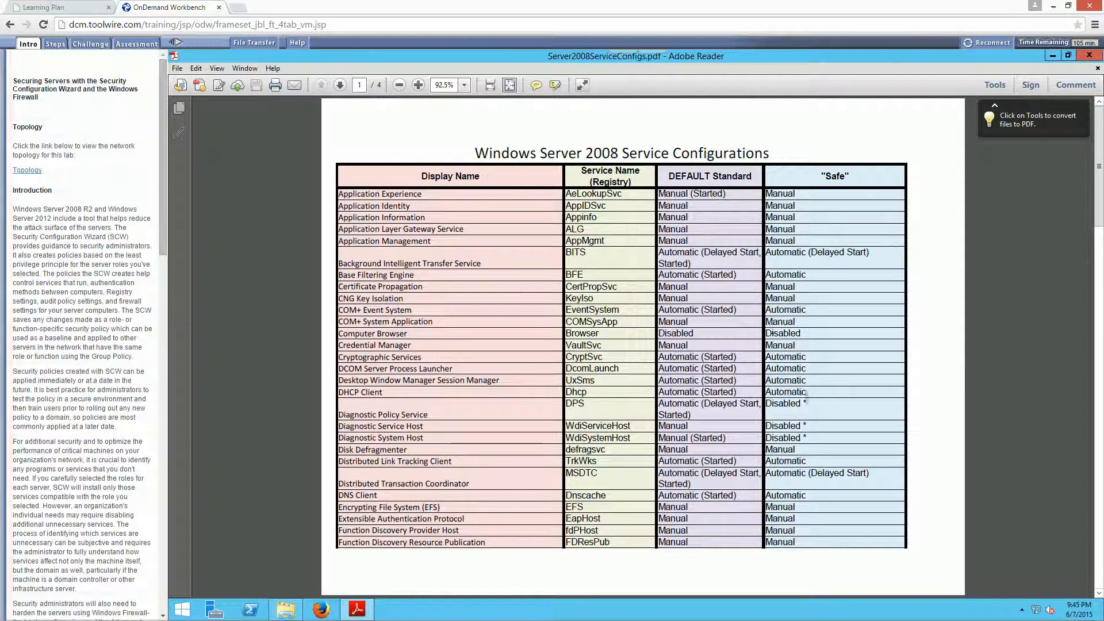
pyautogui.tripleClick(787, 426)
pyautogui.moveTo(787, 426); pyautogui.dragTo(661, 405)
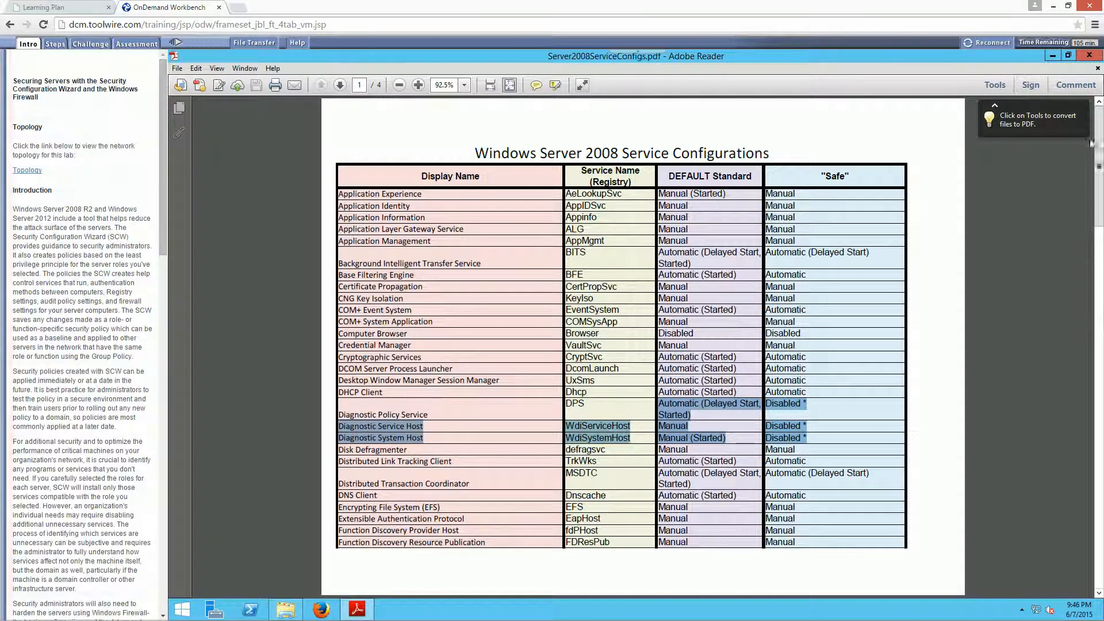
pyautogui.click(1091, 57)
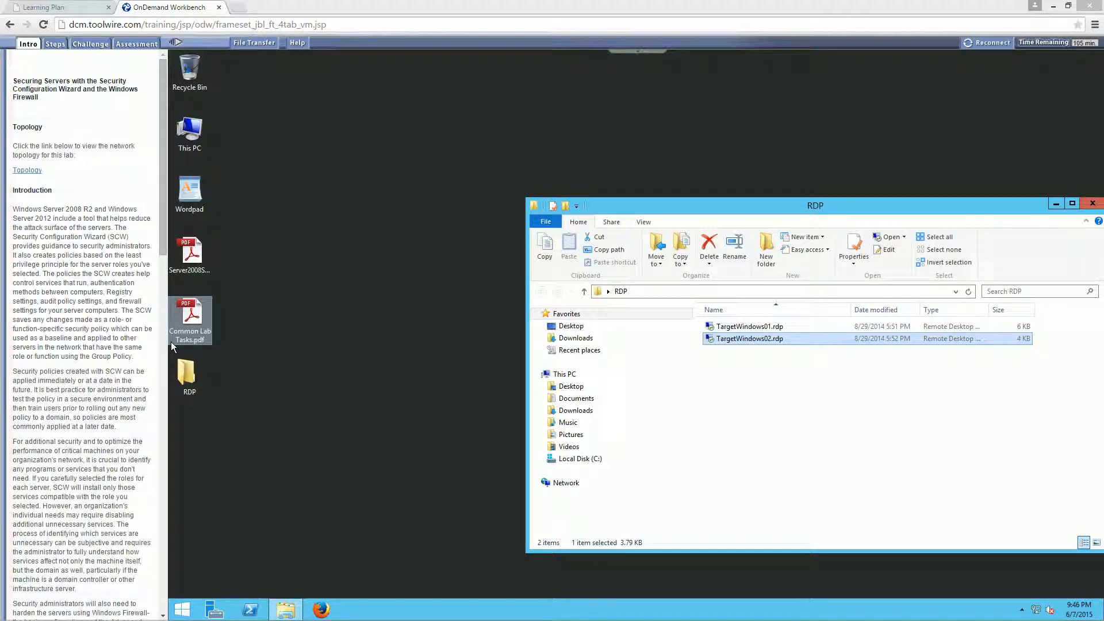
pyautogui.click(412, 461)
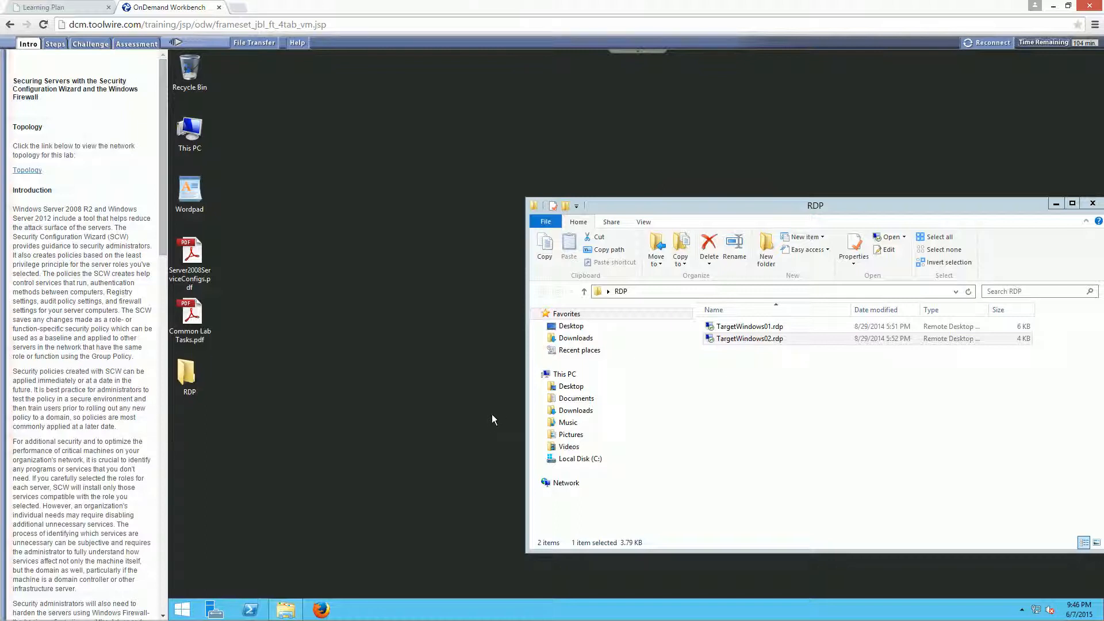
# - Open an administrator command prompt on the vWorkstation and ping 172.30.0.17
pyautogui.click(183, 609)
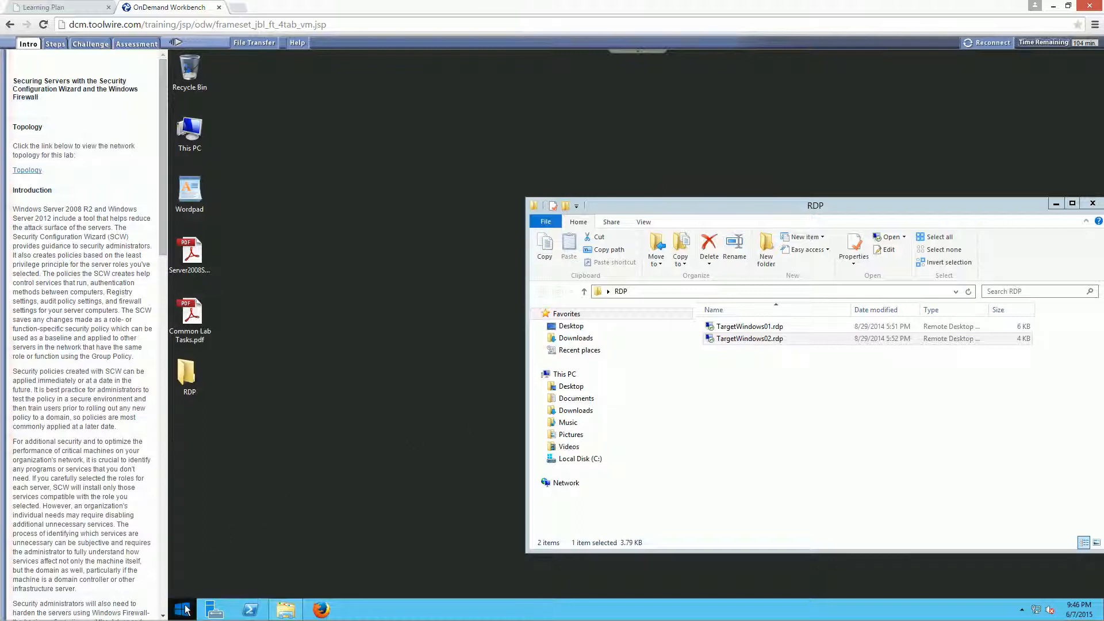
pyautogui.rightClick(185, 608)
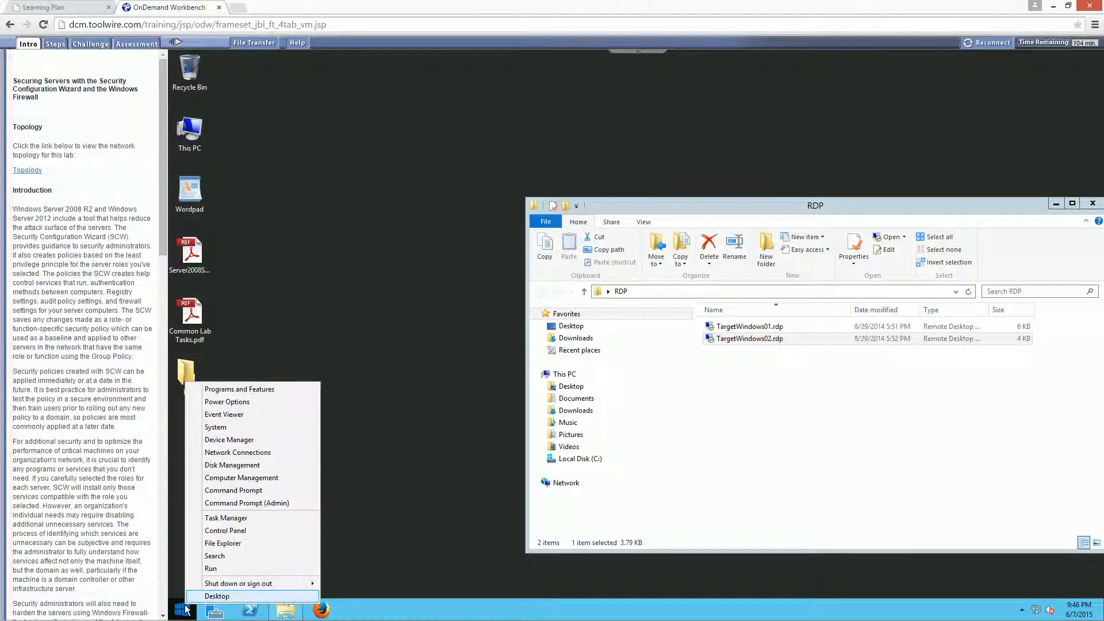
pyautogui.click(223, 505)
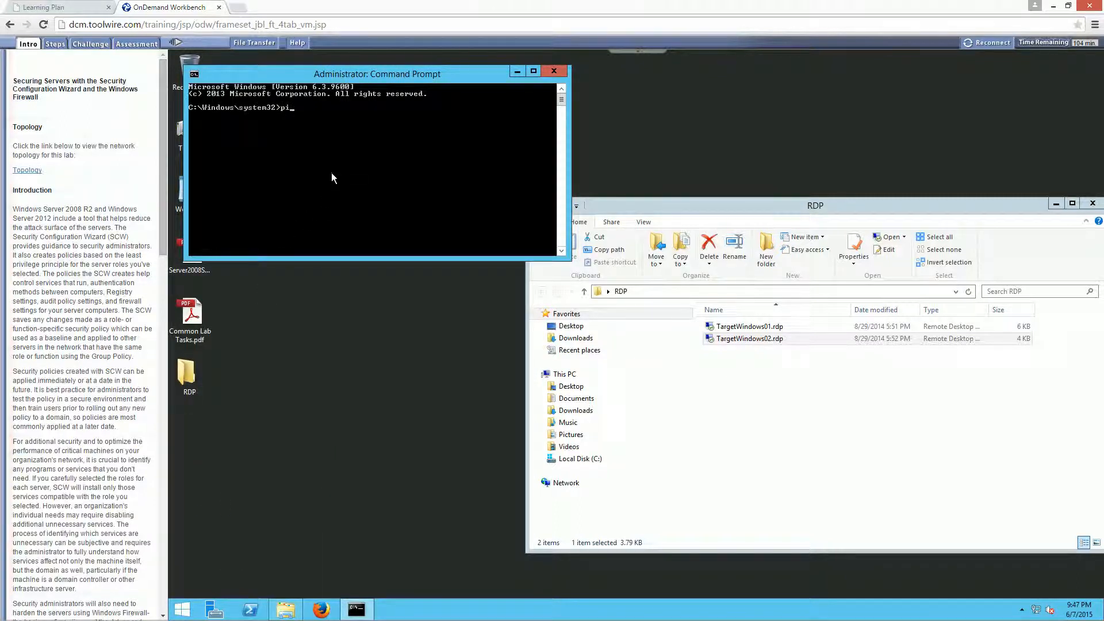
pyautogui.write('ping 172.30.0.17')
pyautogui.press('Return')
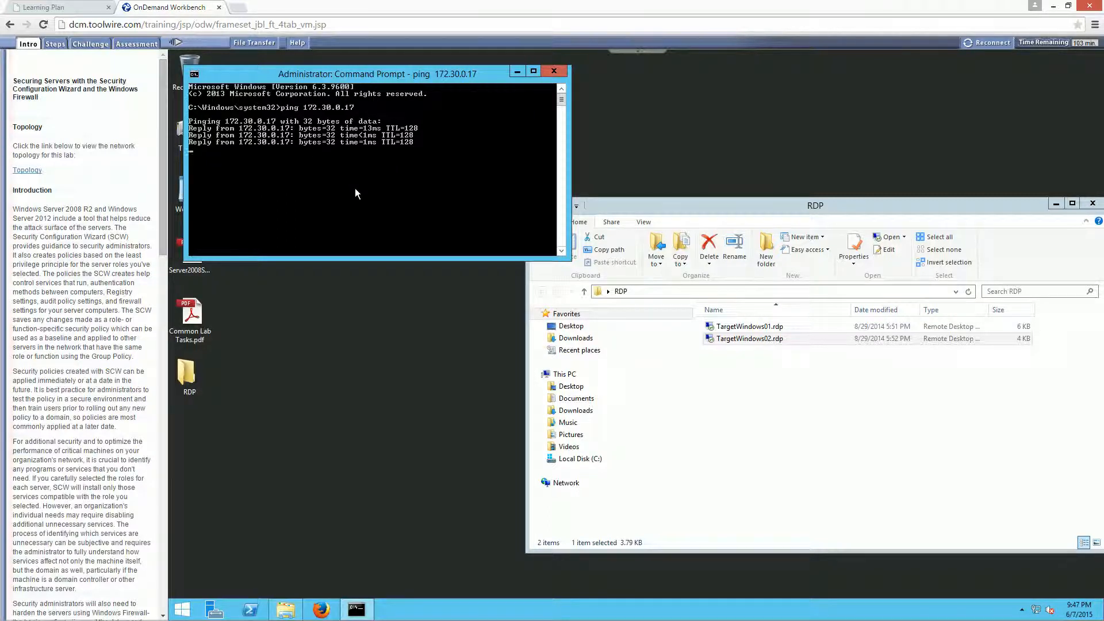
# - Connect to the remote server through TargetWindows01.rdp from the RDP folder
pyautogui.click(756, 360)
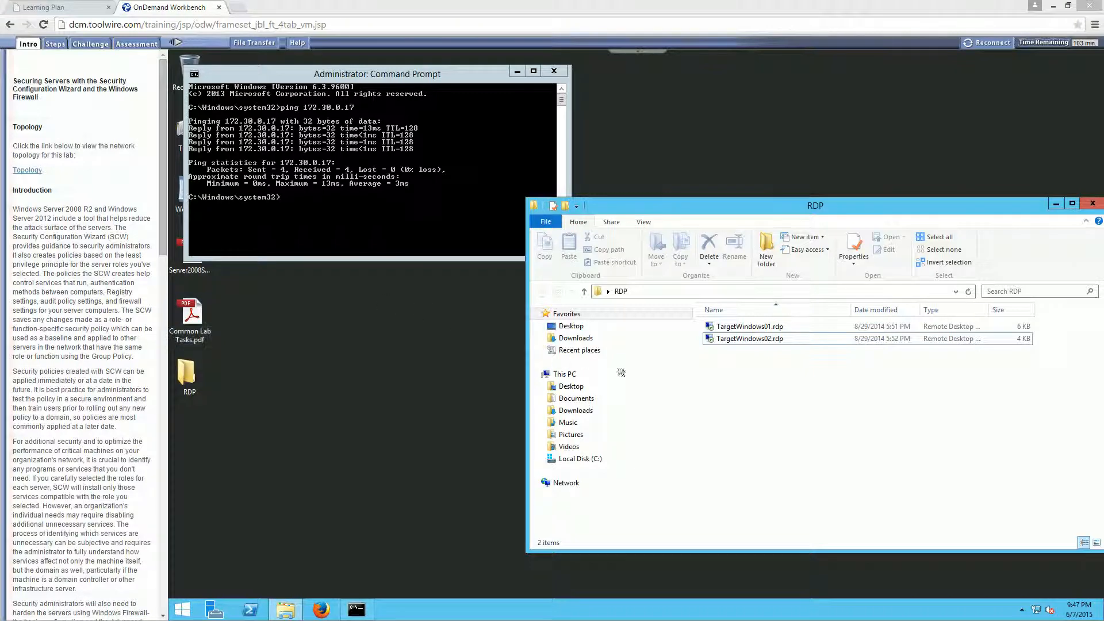
pyautogui.click(729, 328)
pyautogui.doubleClick(726, 326)
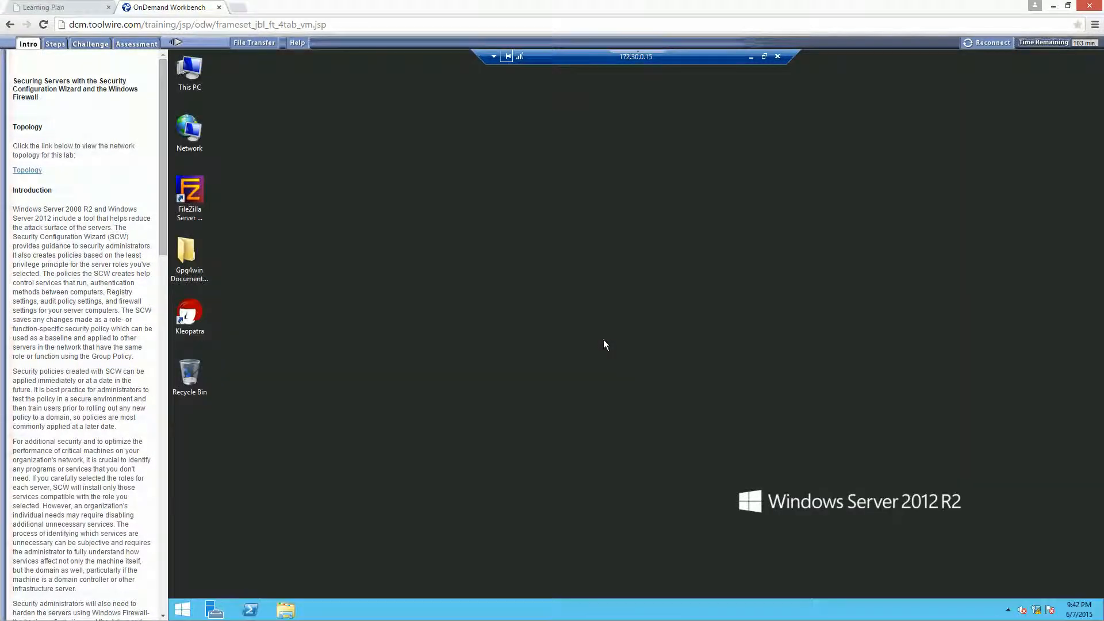
# - Open a command prompt on the 172.30.0.15 server and ping 172.30.0.17
pyautogui.rightClick(183, 608)
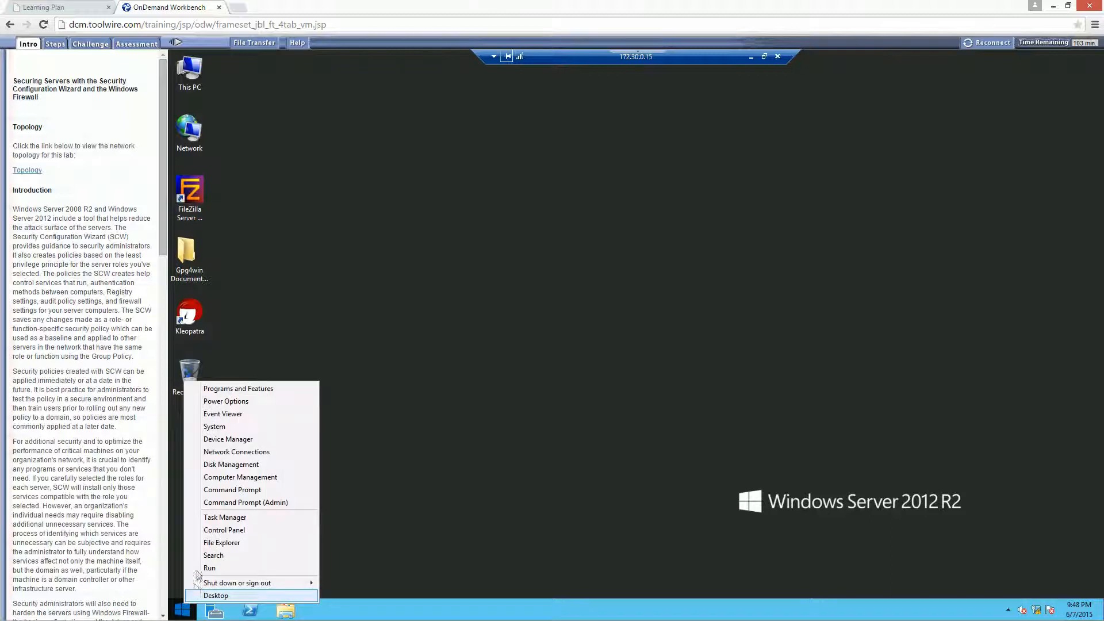
pyautogui.click(238, 501)
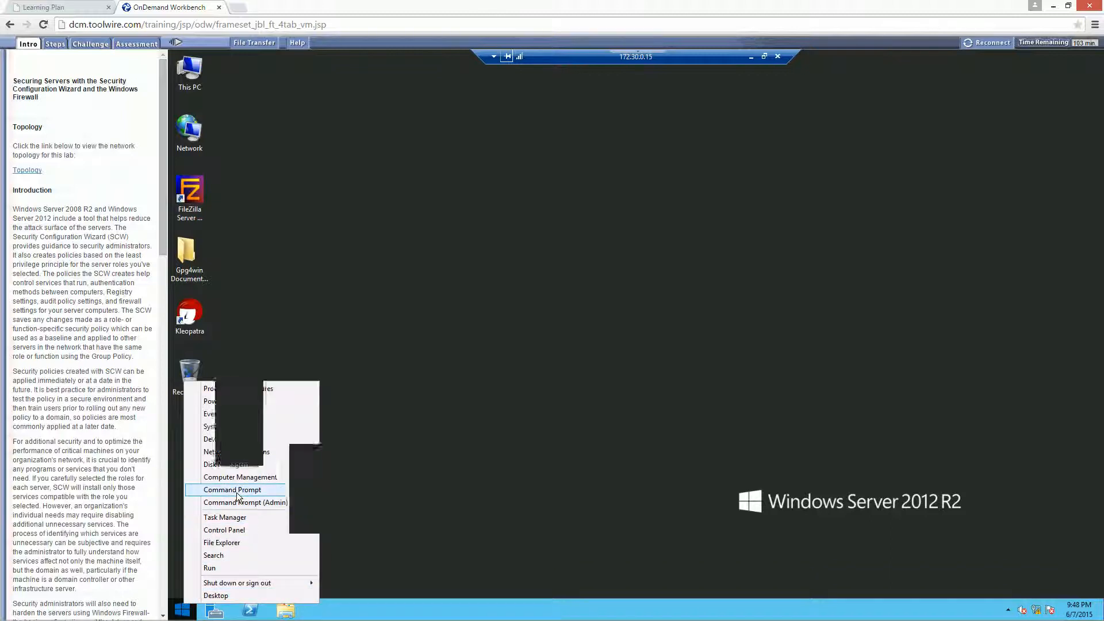
pyautogui.write('p')
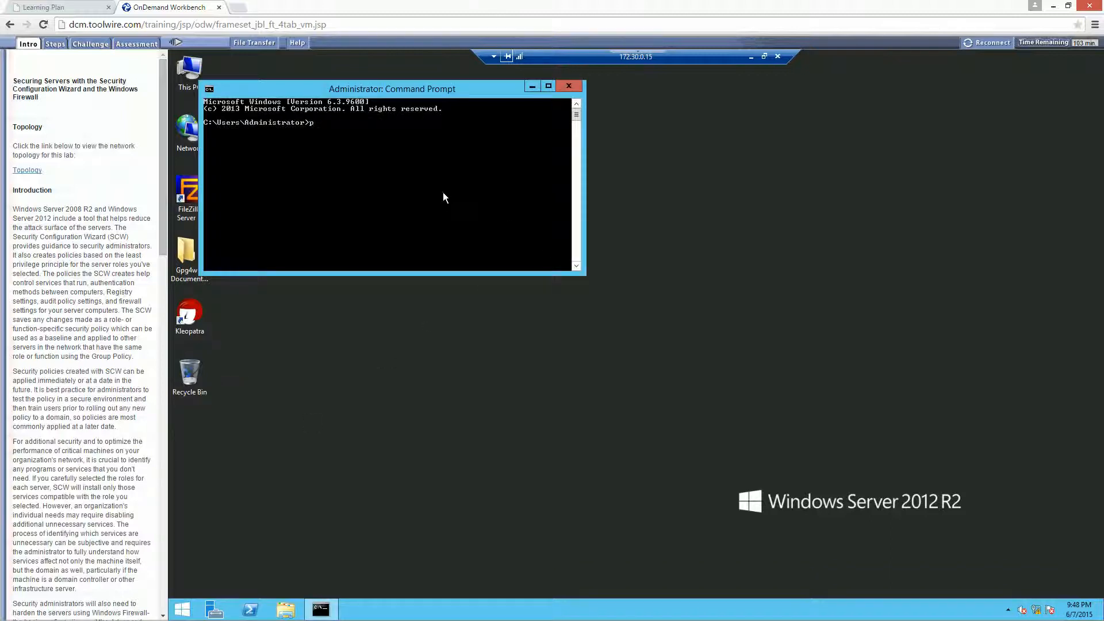
pyautogui.write('ing 172.30.0.17')
pyautogui.press('Return')
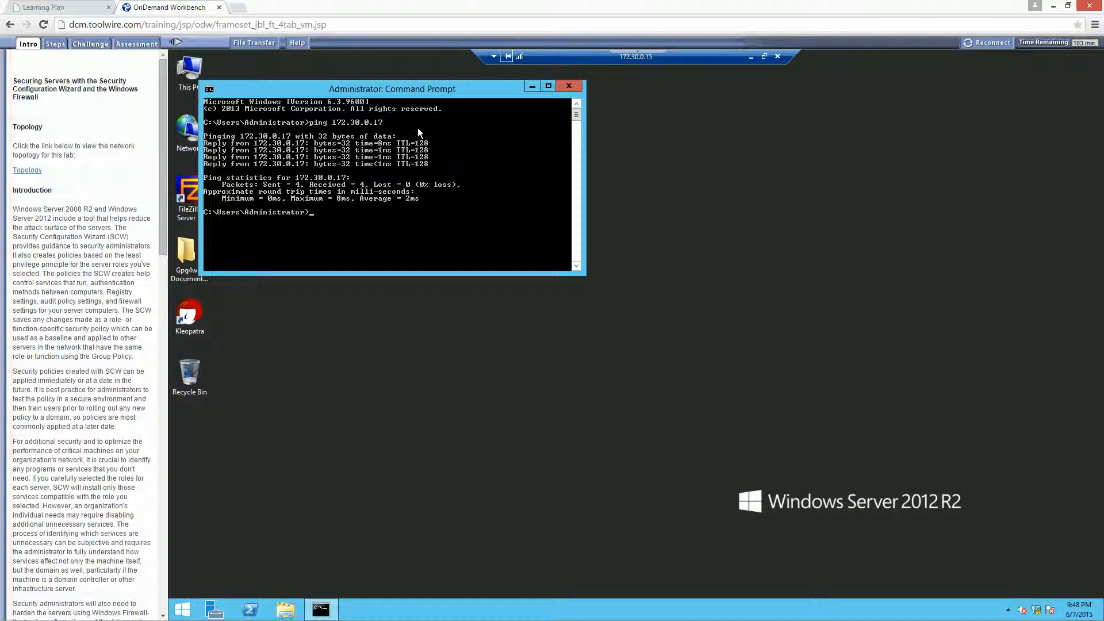
# - Disconnect the remote desktop session to 172.30.0.15 and connect to the server in TargetWindows02.rdp
pyautogui.click(463, 426)
pyautogui.click(764, 56)
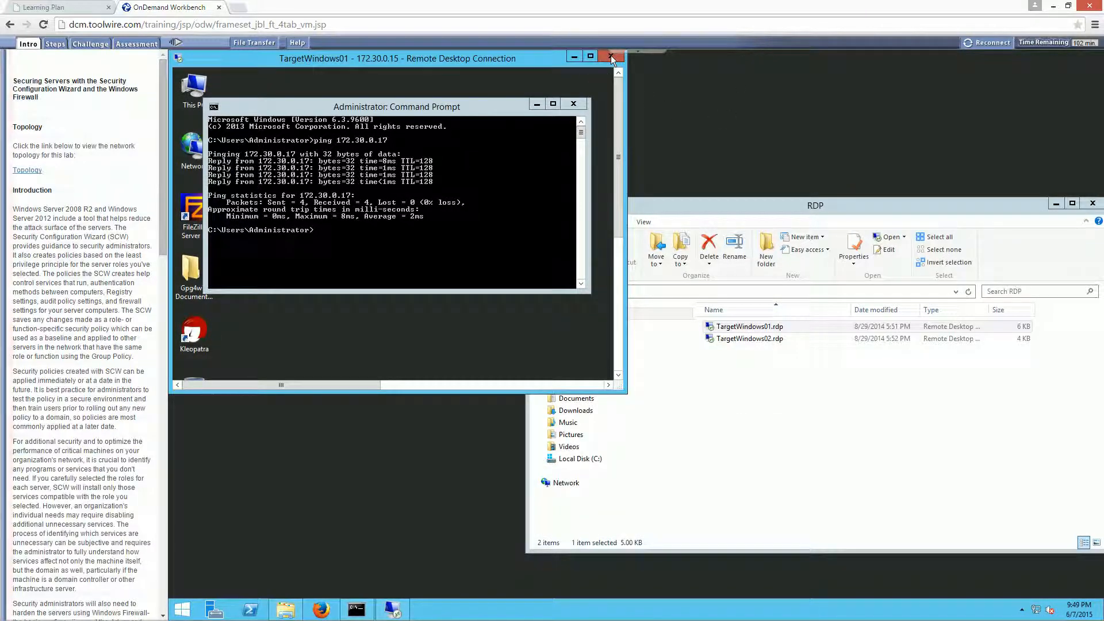
pyautogui.click(611, 58)
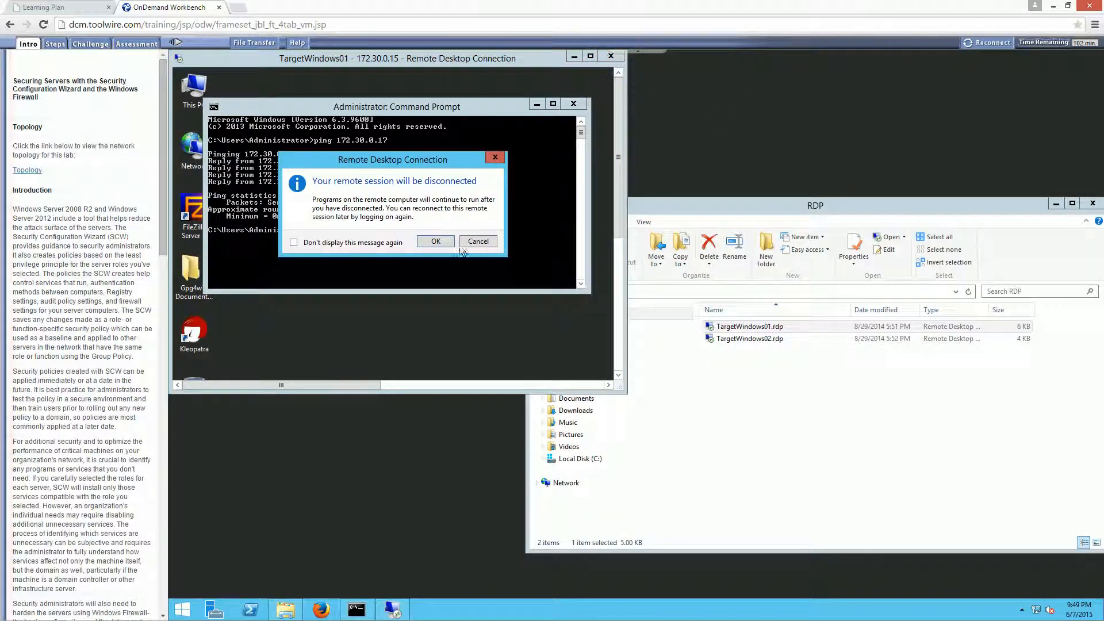
pyautogui.press('Return')
pyautogui.click(765, 402)
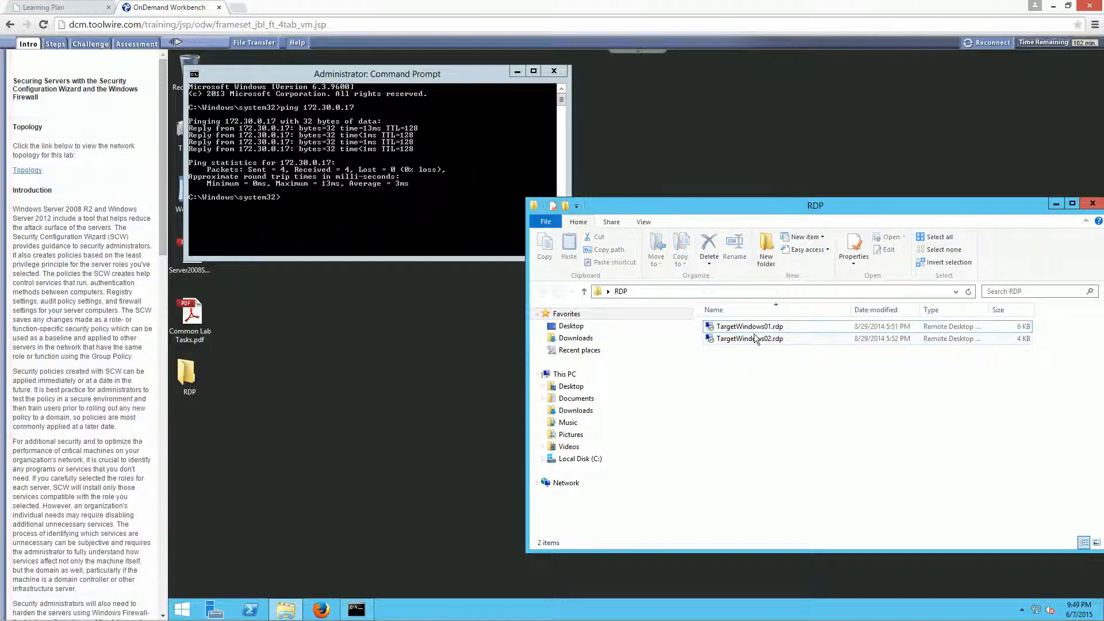
pyautogui.doubleClick(740, 341)
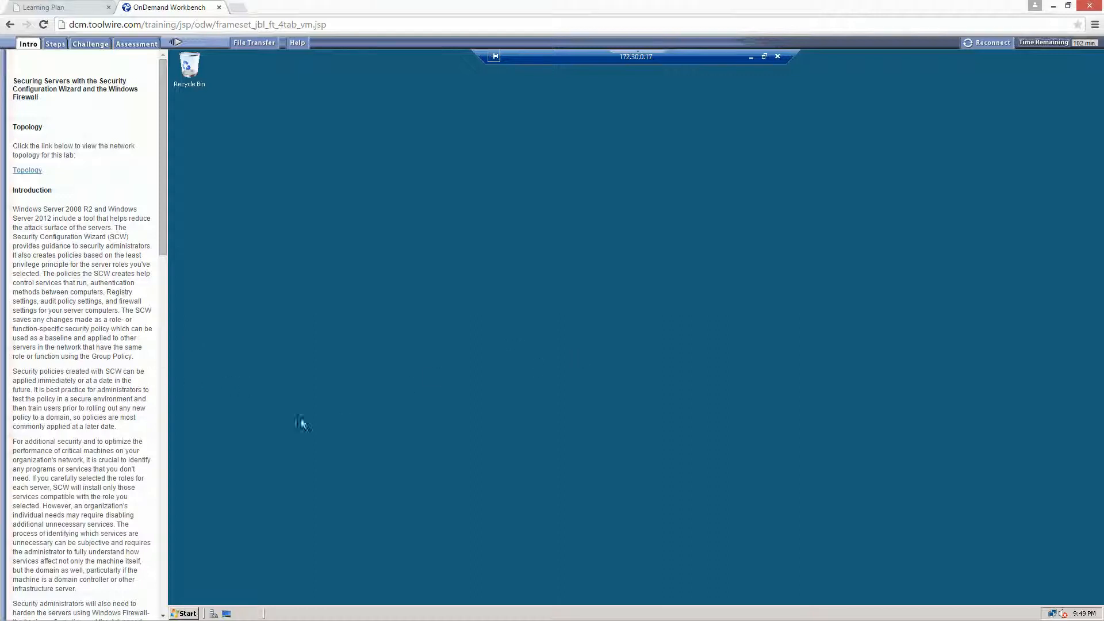
# - Turn on Windows Firewall on the 172.30.0.17 server from Control Panel, viewing the exceptions before applying the change
pyautogui.moveTo(189, 611)
pyautogui.click(187, 613)
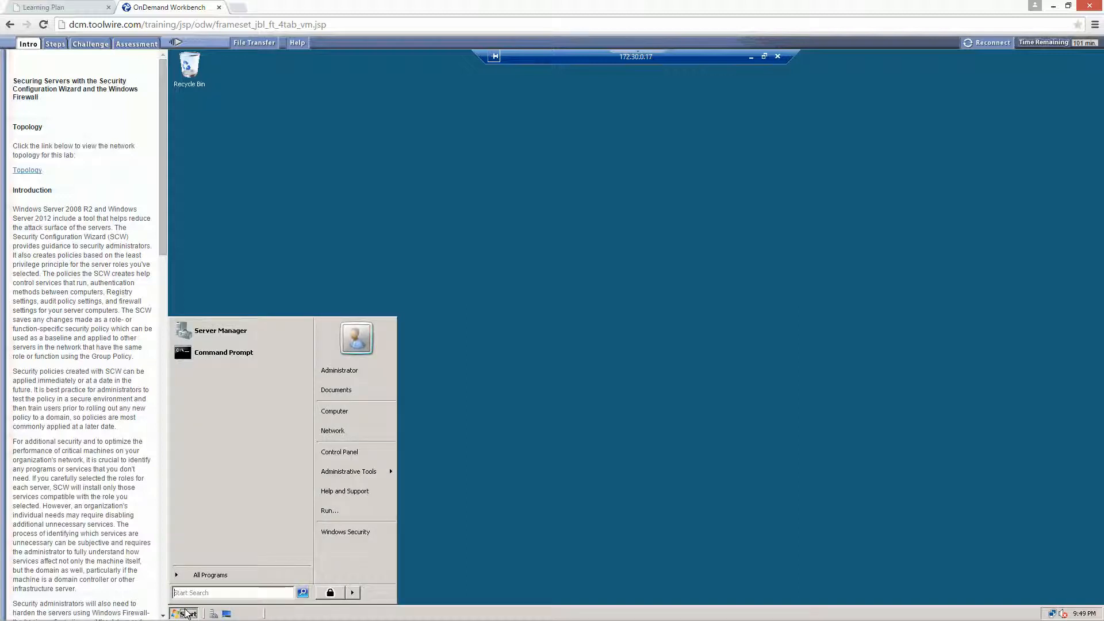
pyautogui.click(339, 451)
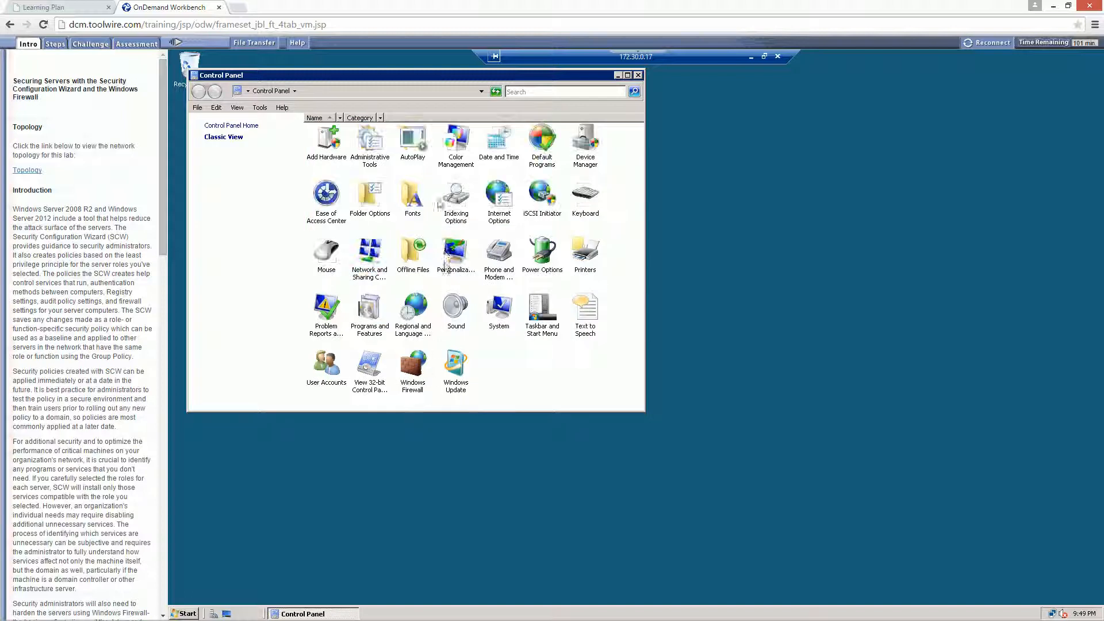
pyautogui.doubleClick(415, 366)
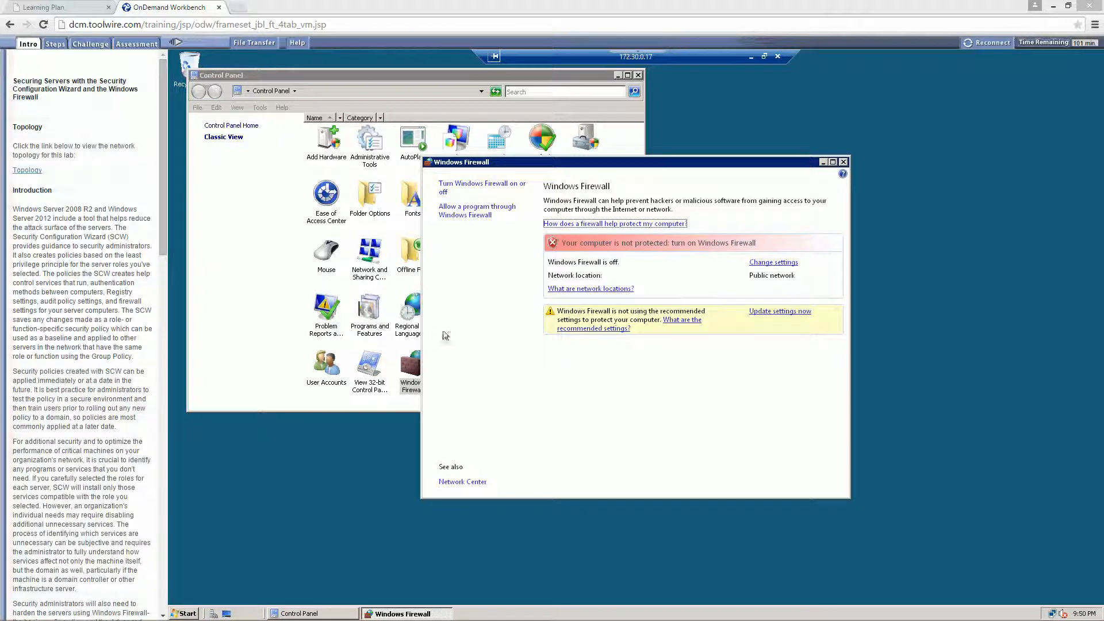
pyautogui.click(774, 263)
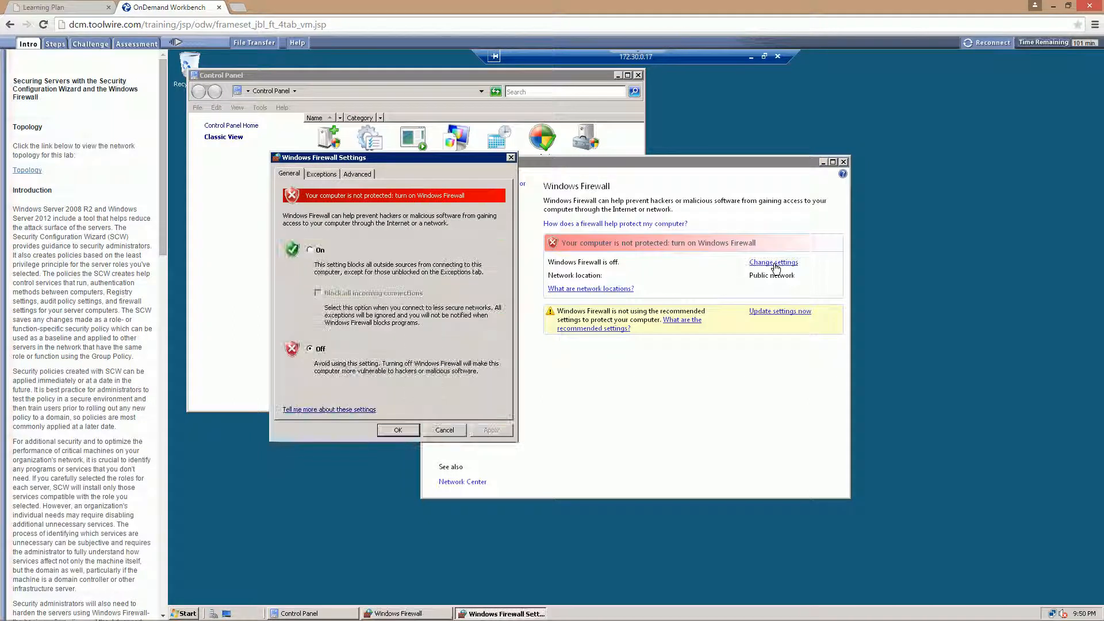
pyautogui.click(313, 251)
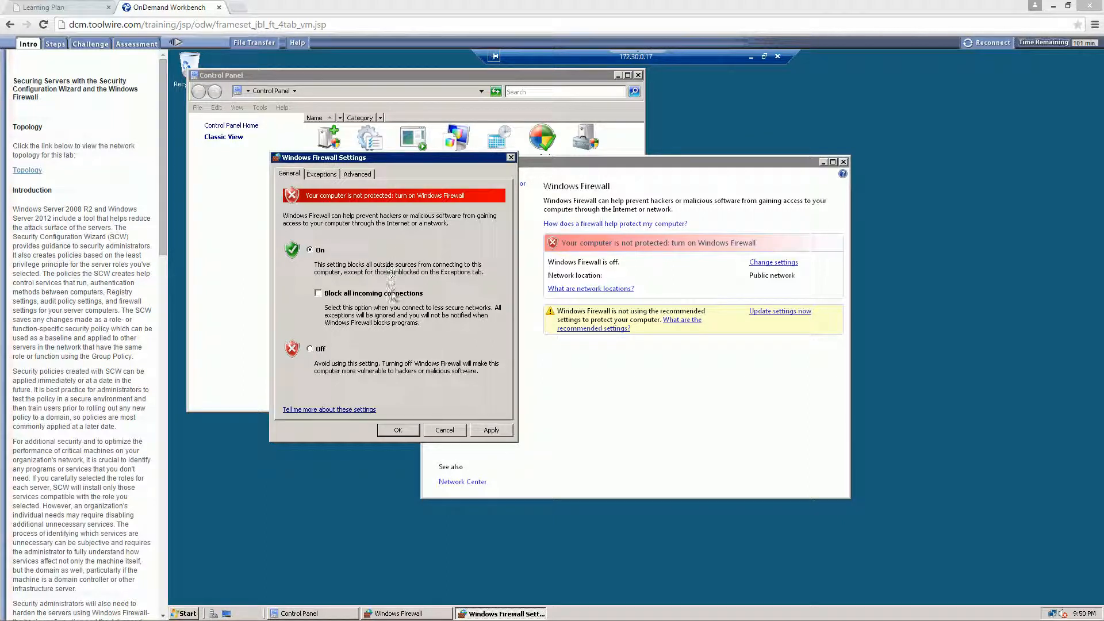
pyautogui.click(321, 174)
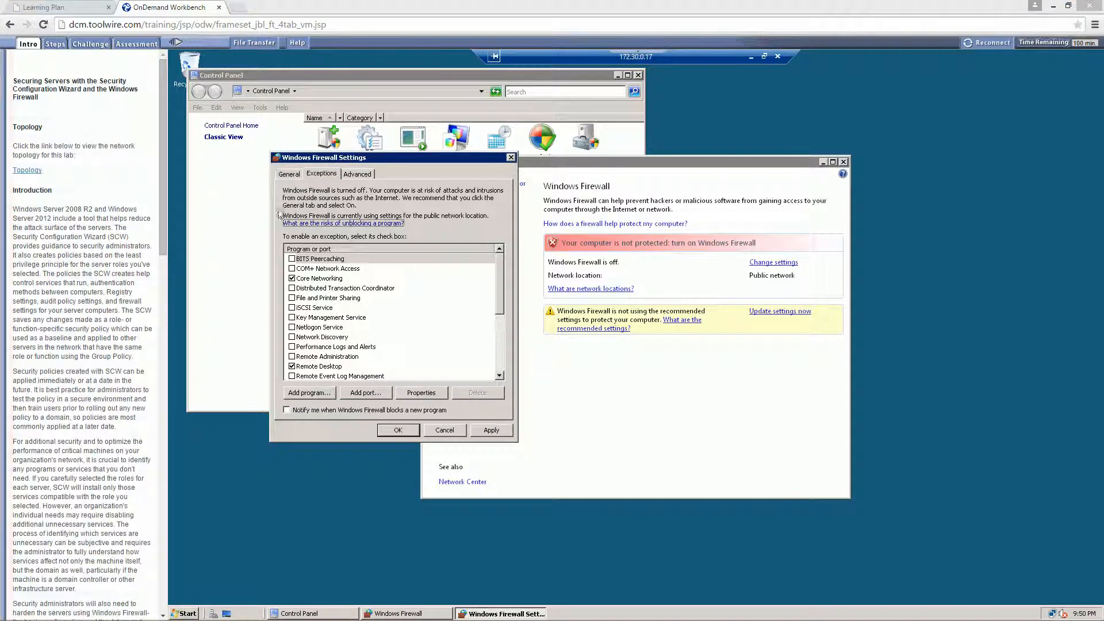
pyautogui.click(504, 434)
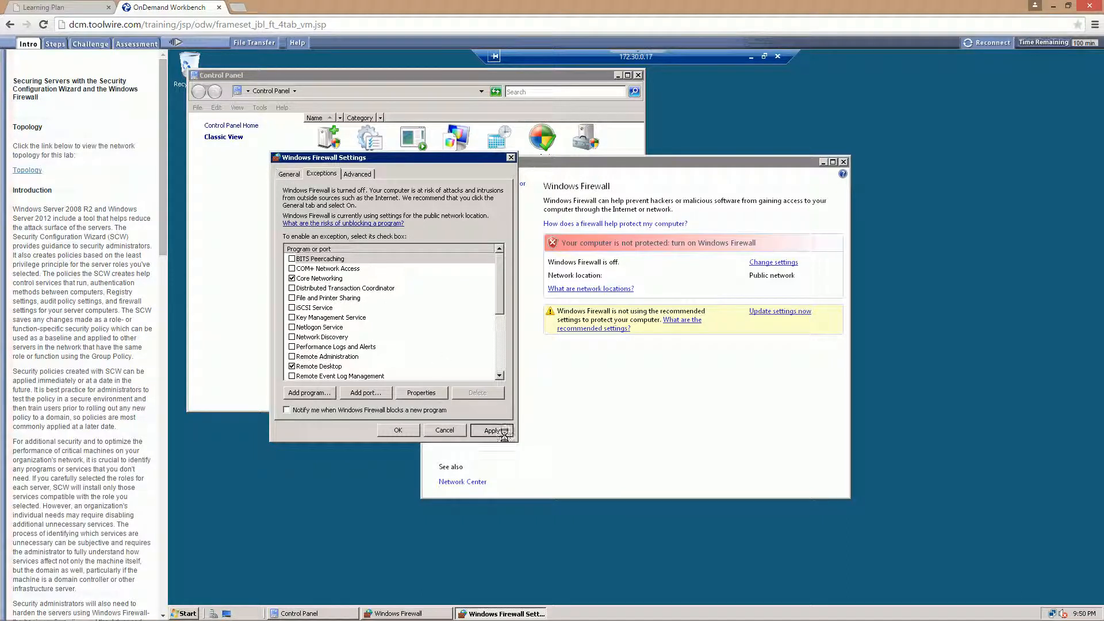
pyautogui.click(385, 431)
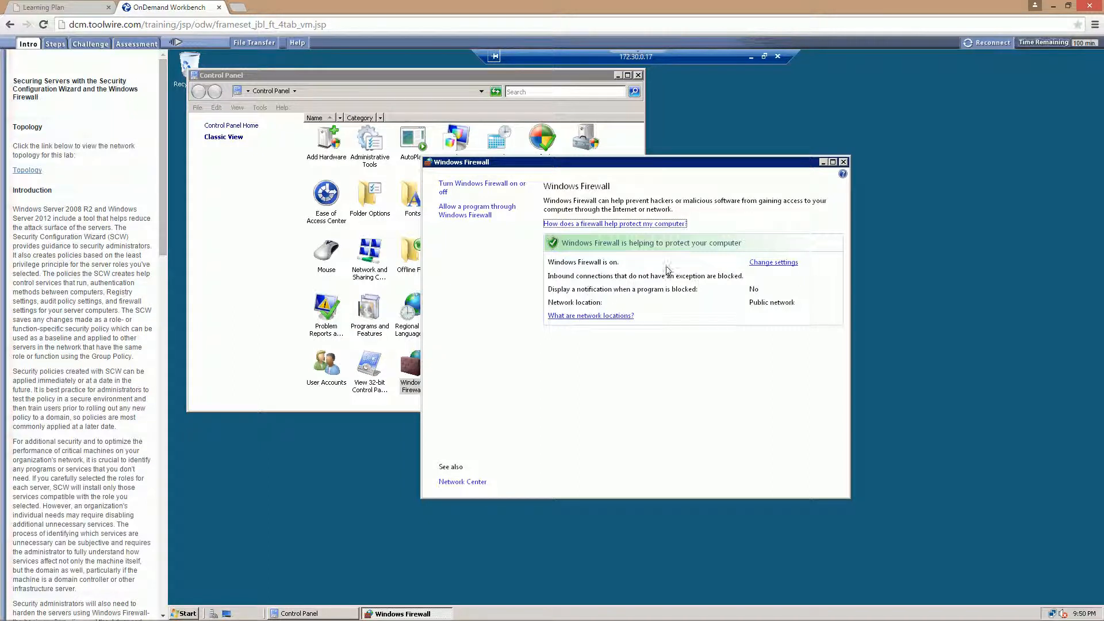
pyautogui.click(843, 163)
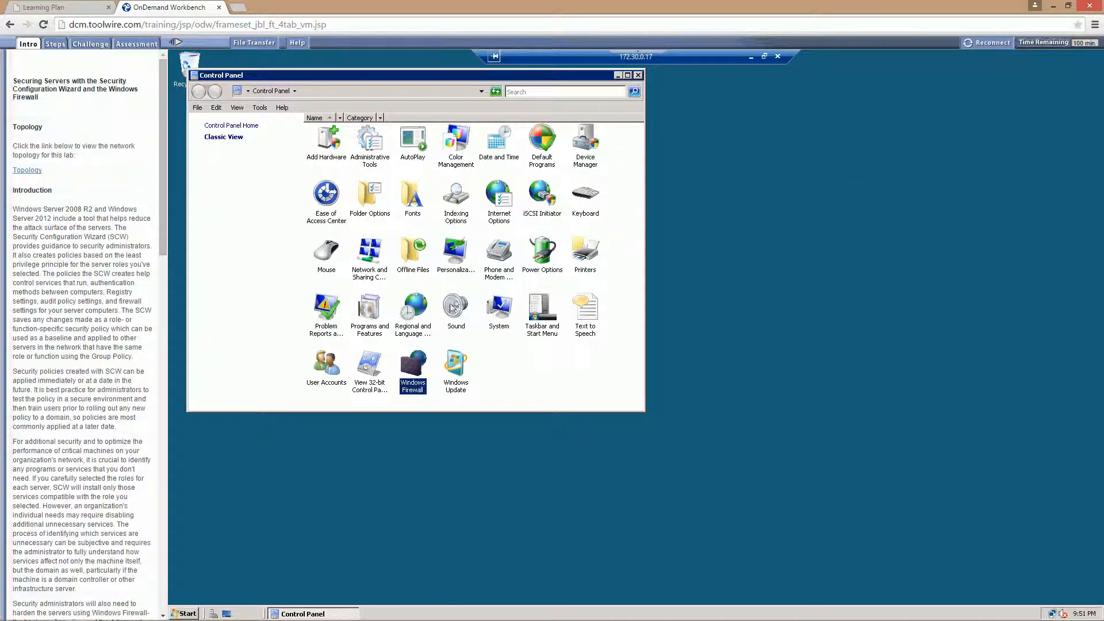
# - Open Windows Firewall with Advanced Security from the Administrative Tools on the 172.30.0.17 server
pyautogui.click(560, 390)
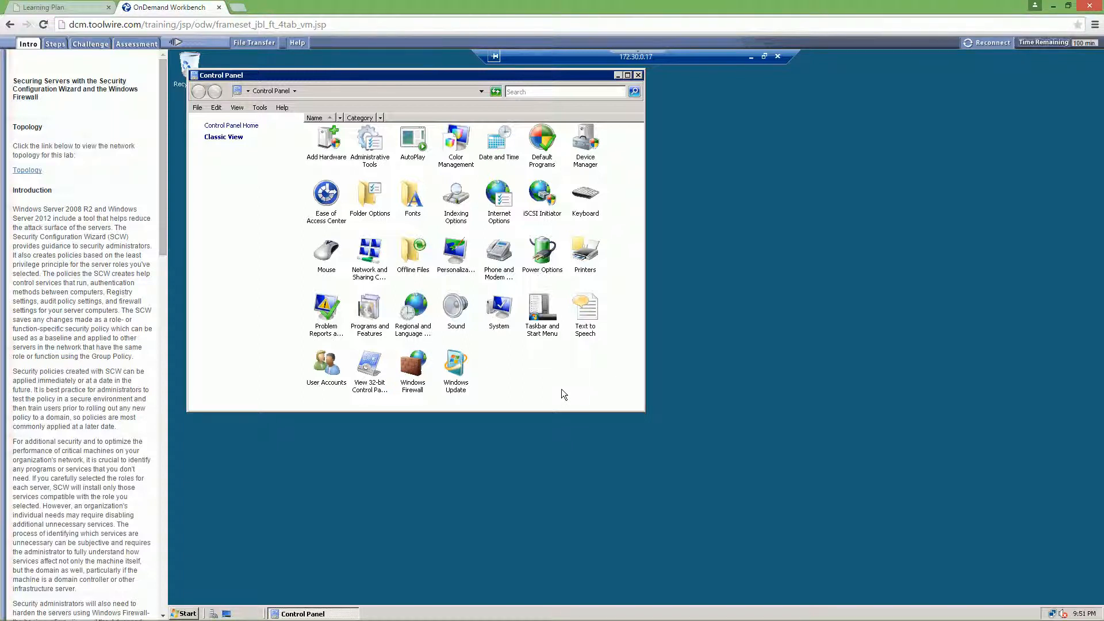
pyautogui.click(409, 367)
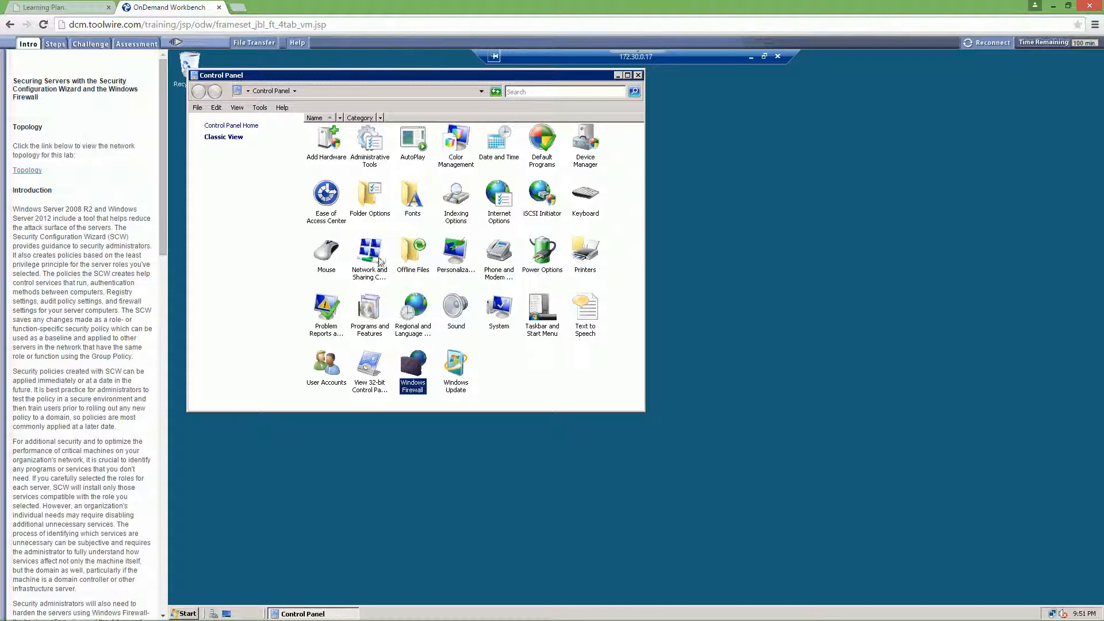
pyautogui.doubleClick(378, 143)
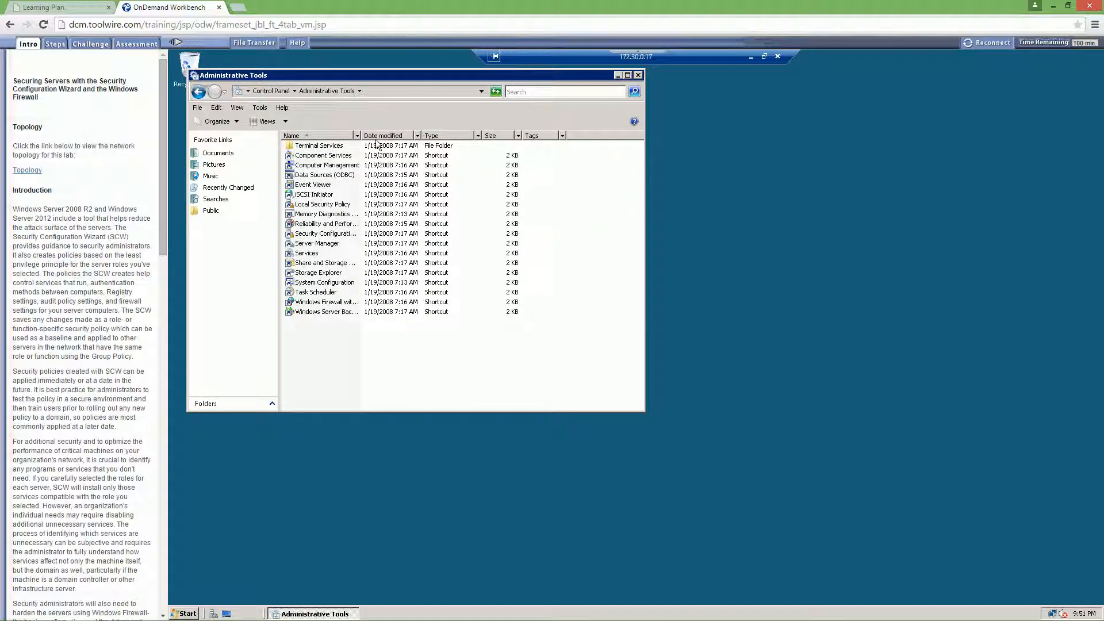
pyautogui.click(327, 302)
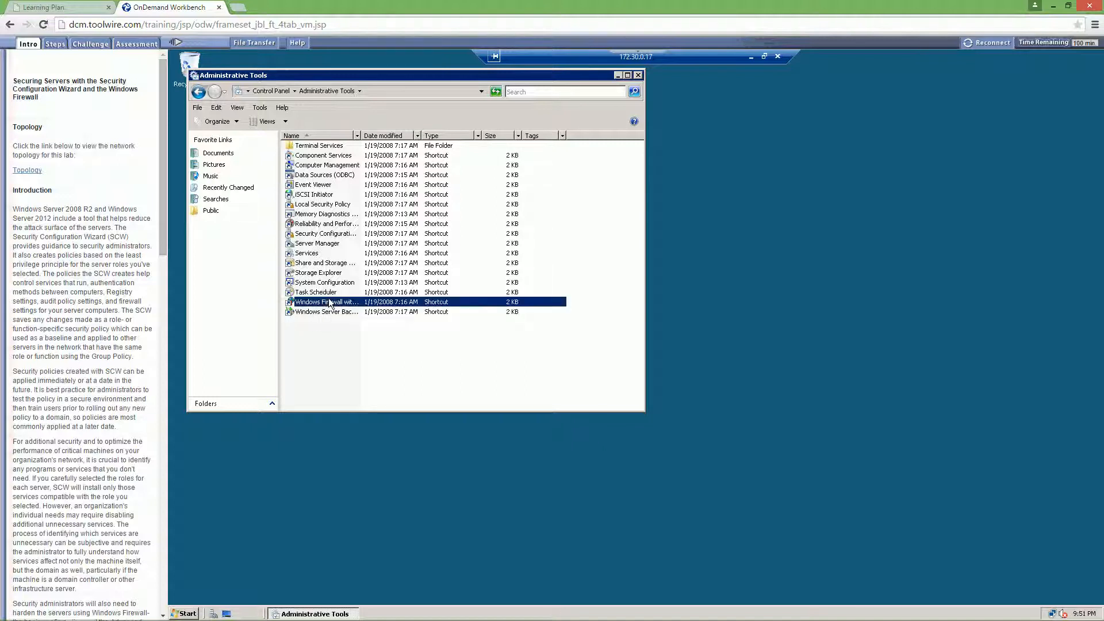
pyautogui.doubleClick(361, 138)
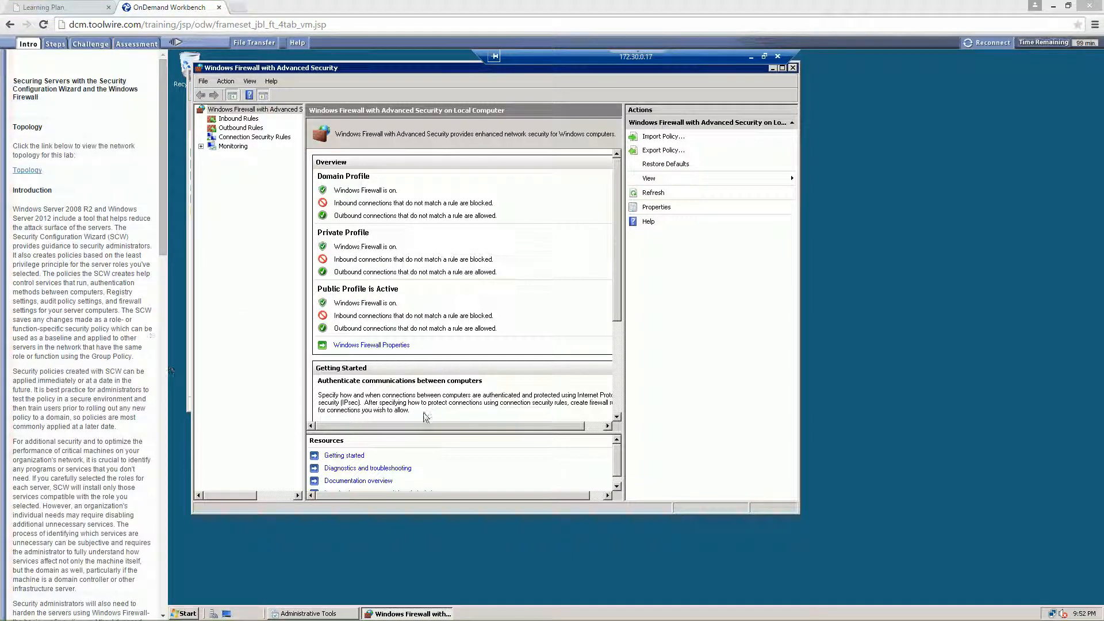
# - Switch back to the vWorkstation and ping 172.30.0.17 again from its administrator command prompt
pyautogui.click(753, 58)
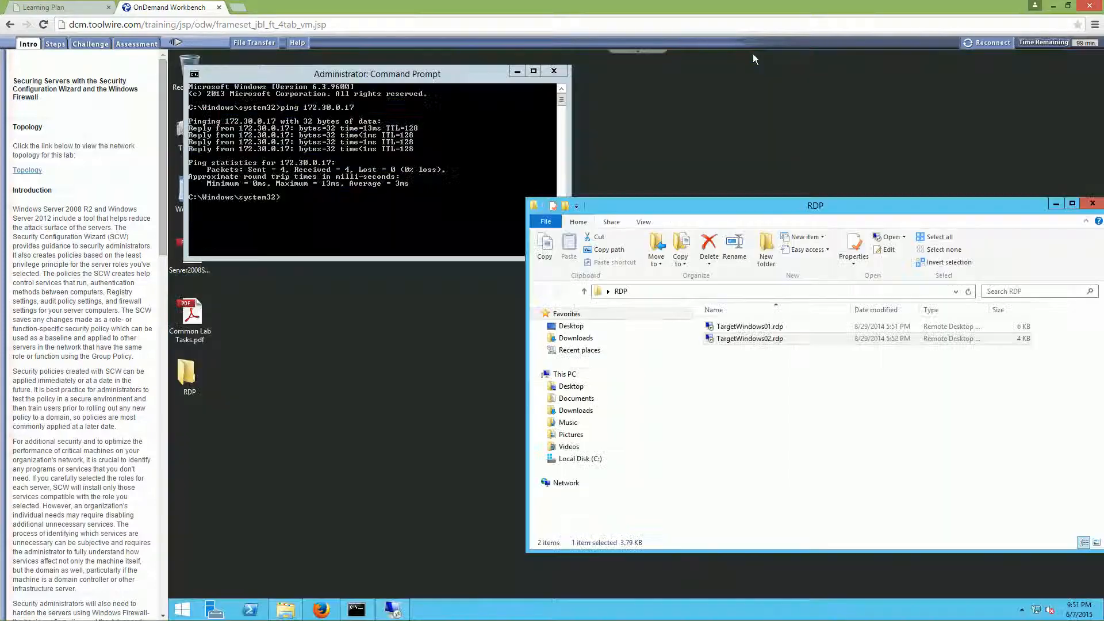
pyautogui.click(384, 213)
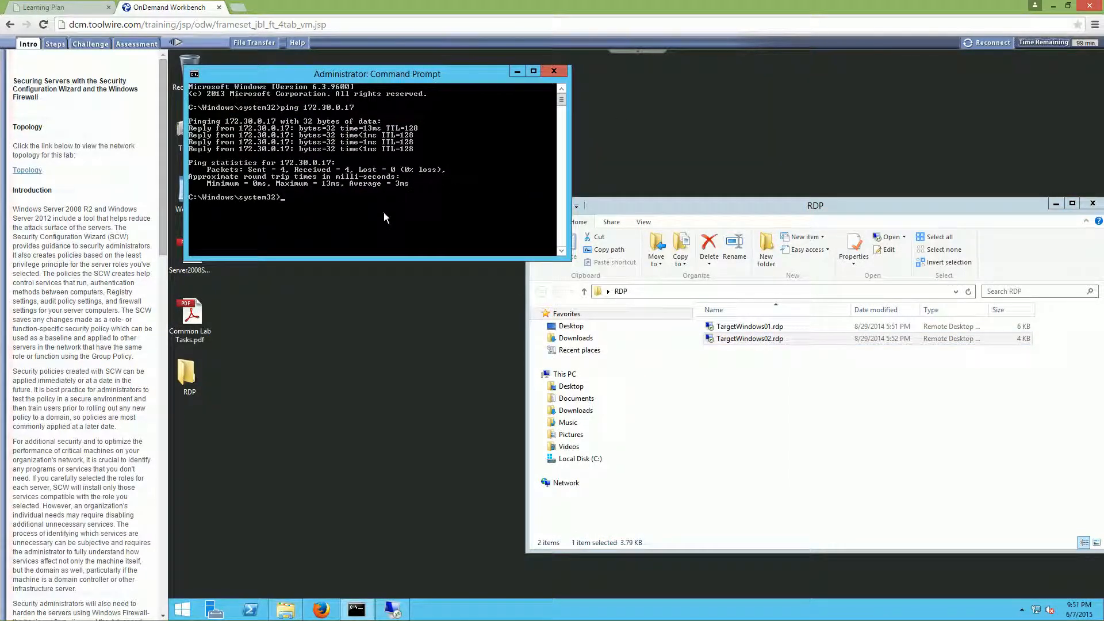
pyautogui.press('Up')
pyautogui.press('Return')
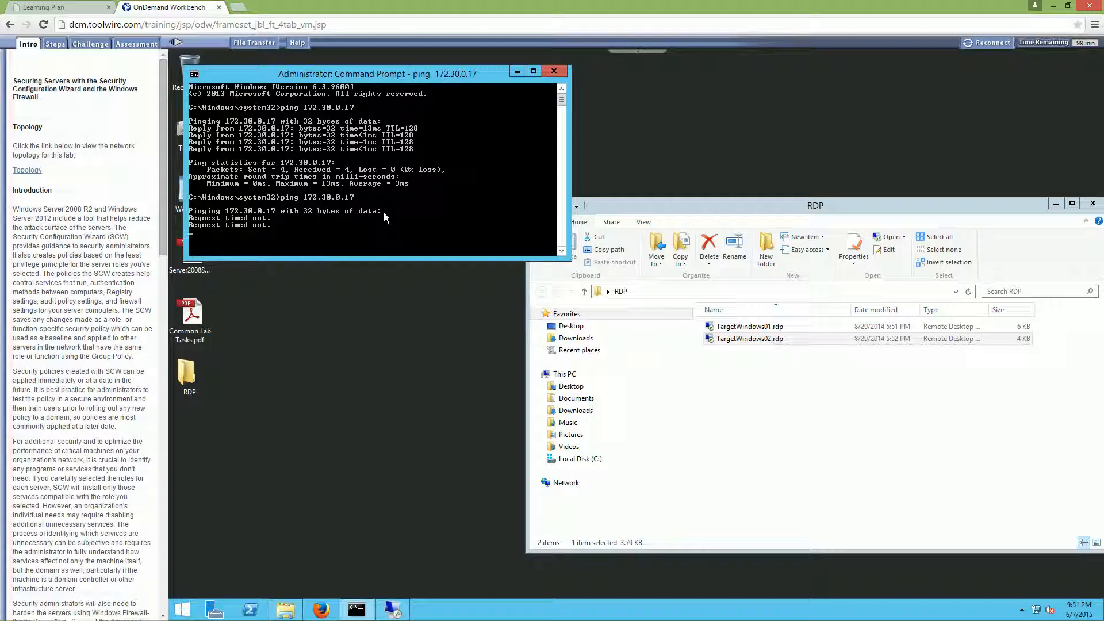
# - Reconnect to the server in TargetWindows01.rdp and ping 172.30.0.17 again from its command prompt
pyautogui.doubleClick(737, 328)
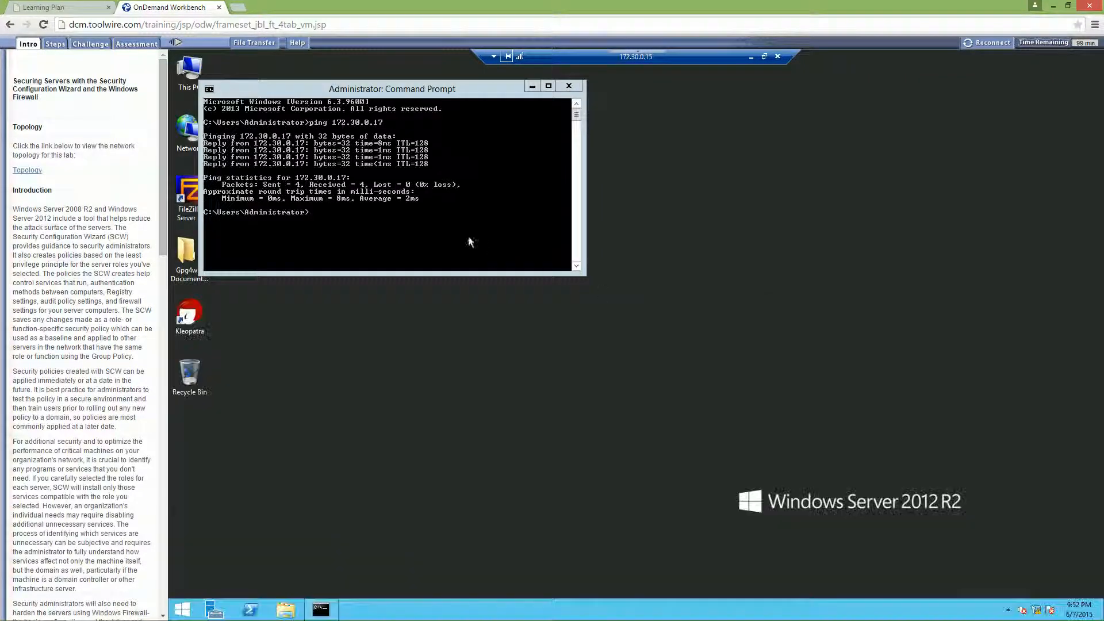
pyautogui.press('Up')
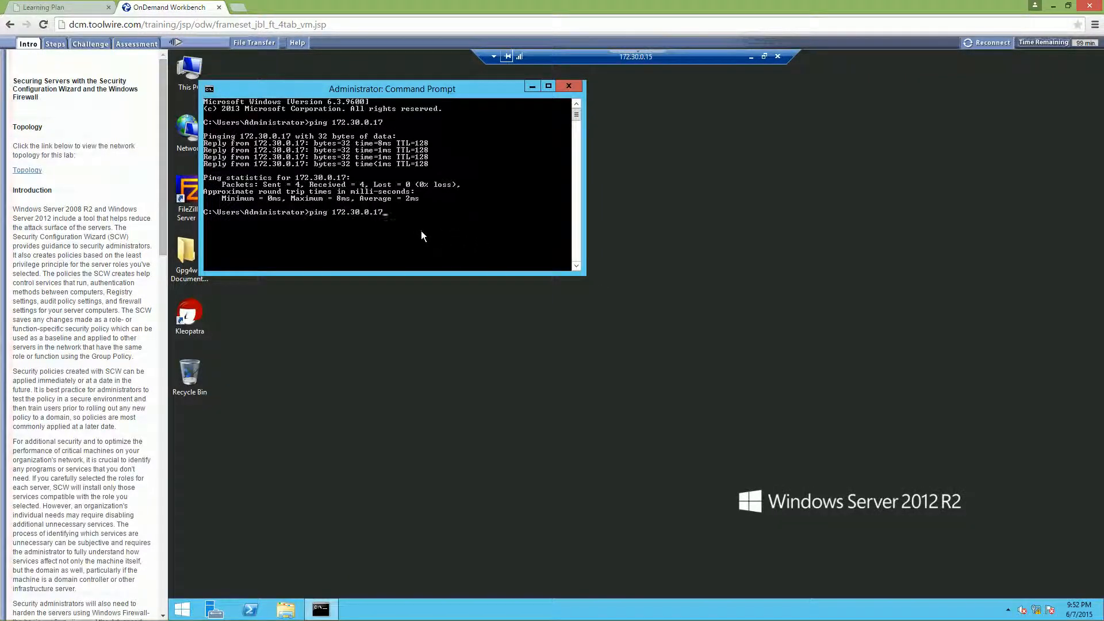
pyautogui.press('Return')
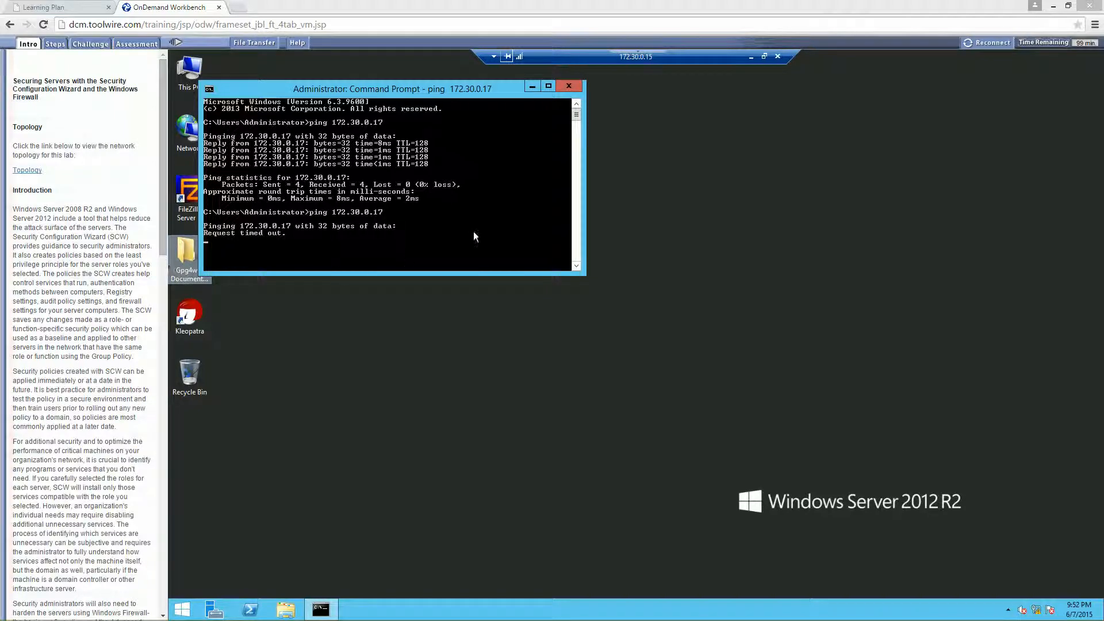
# - Return to the TargetWindows02 remote session and display the firewall's inbound rules
pyautogui.click(752, 57)
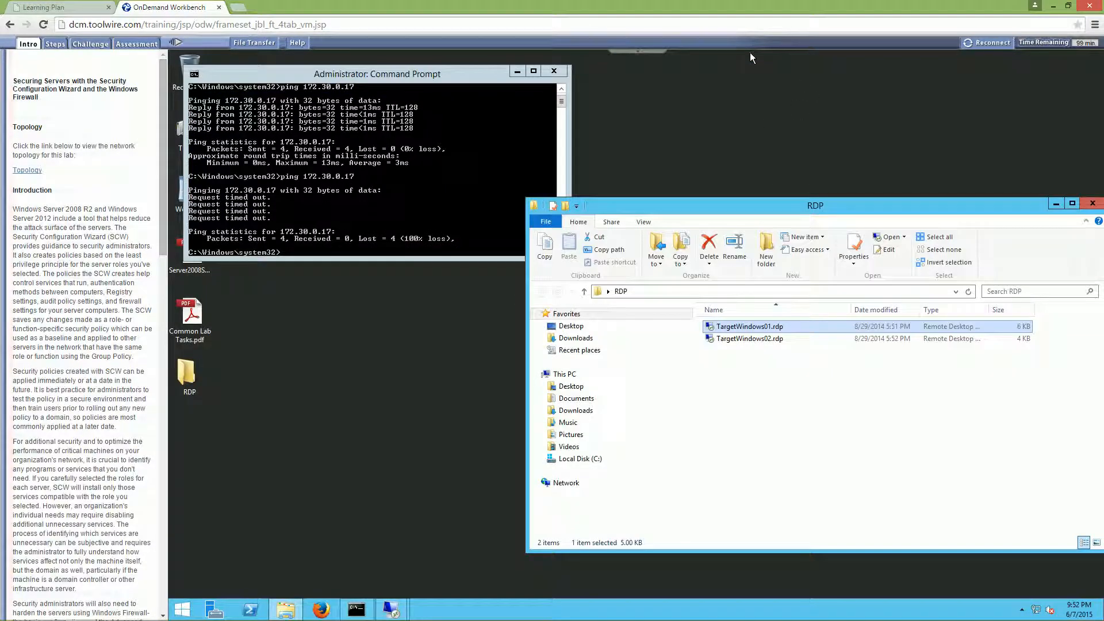
pyautogui.click(390, 608)
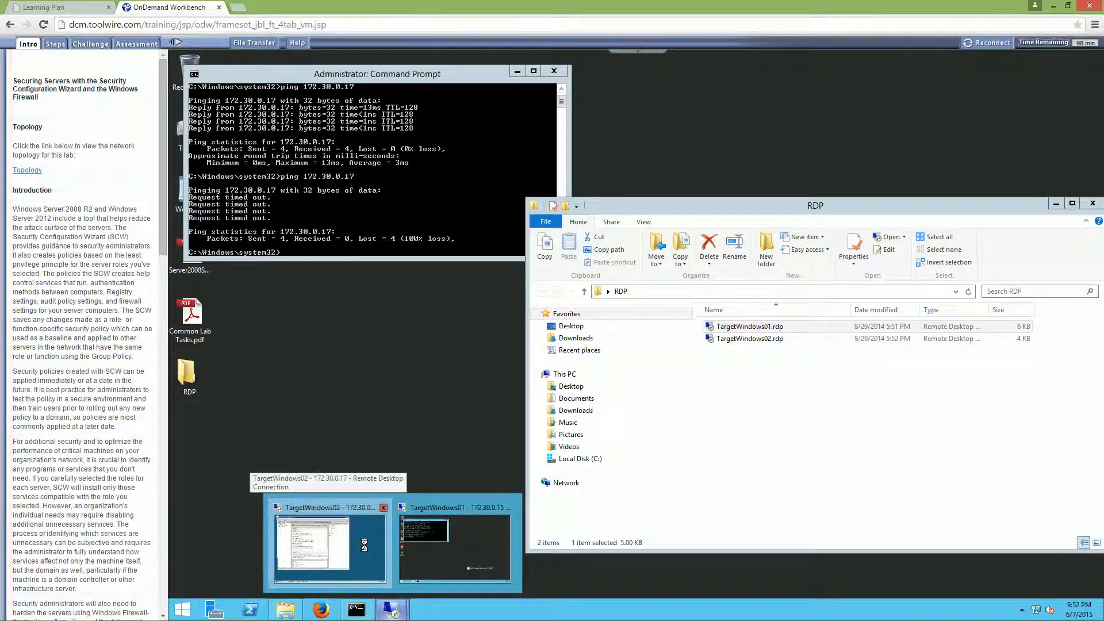
pyautogui.click(366, 554)
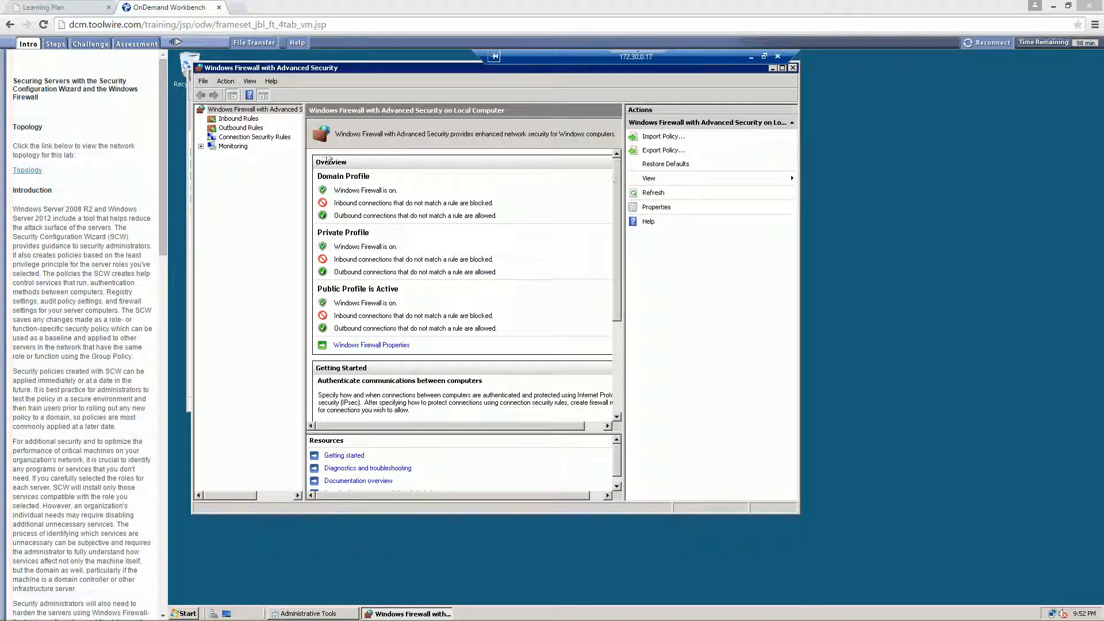
pyautogui.click(236, 121)
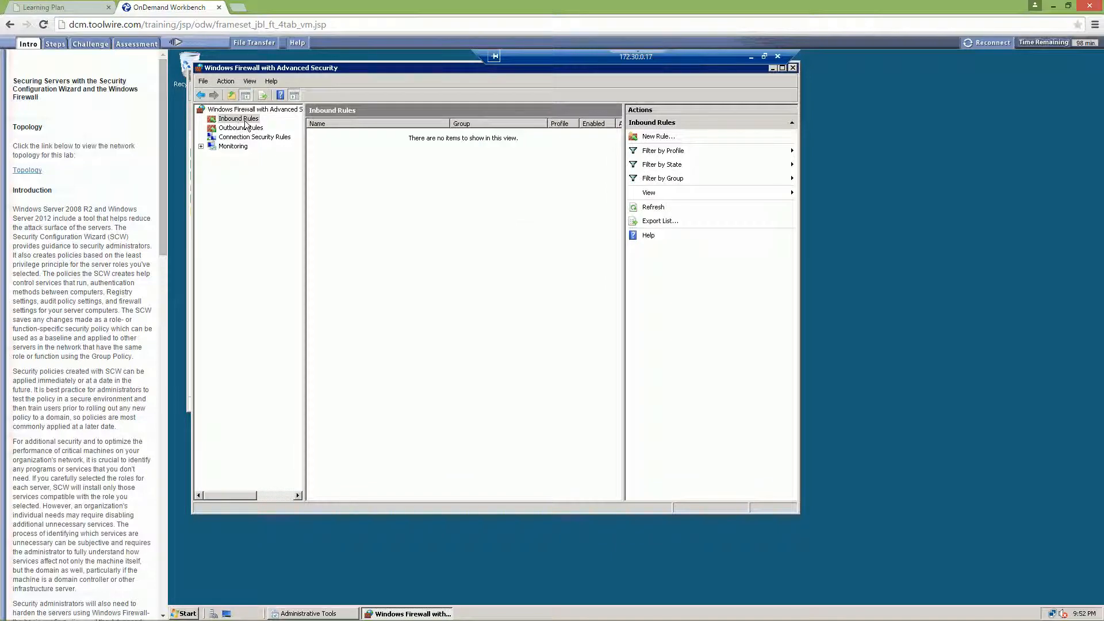
pyautogui.click(659, 138)
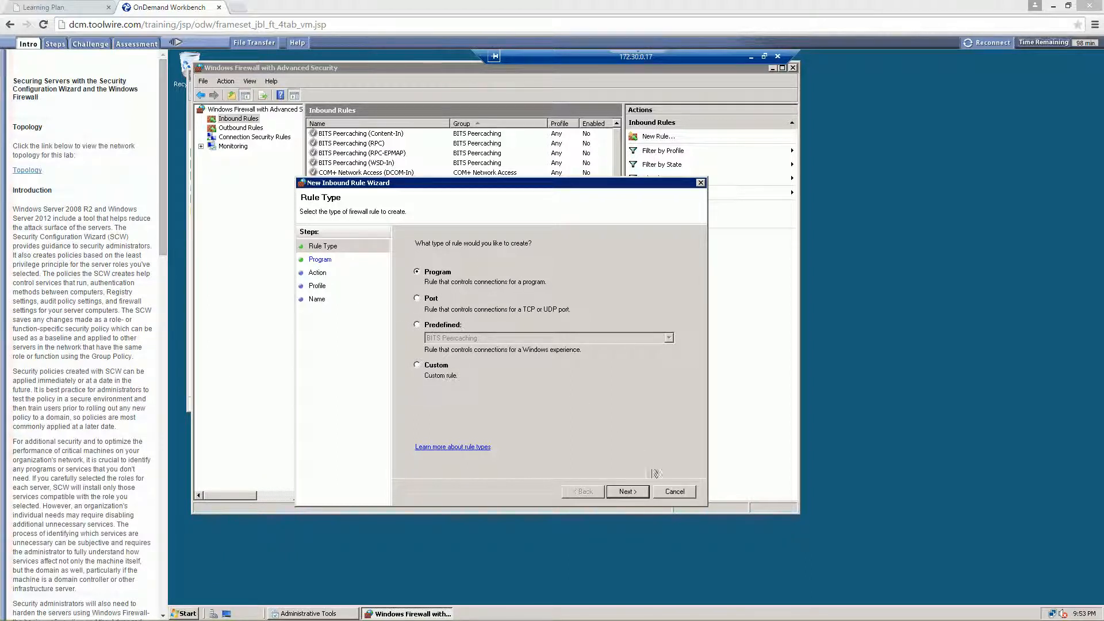
pyautogui.click(637, 491)
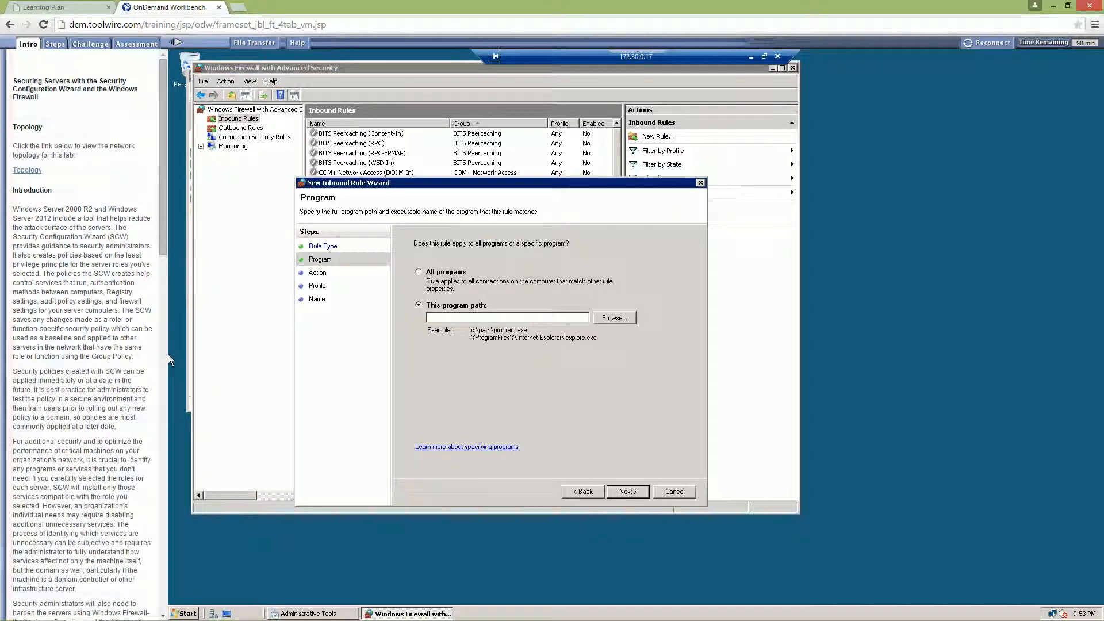
pyautogui.click(433, 274)
pyautogui.click(628, 490)
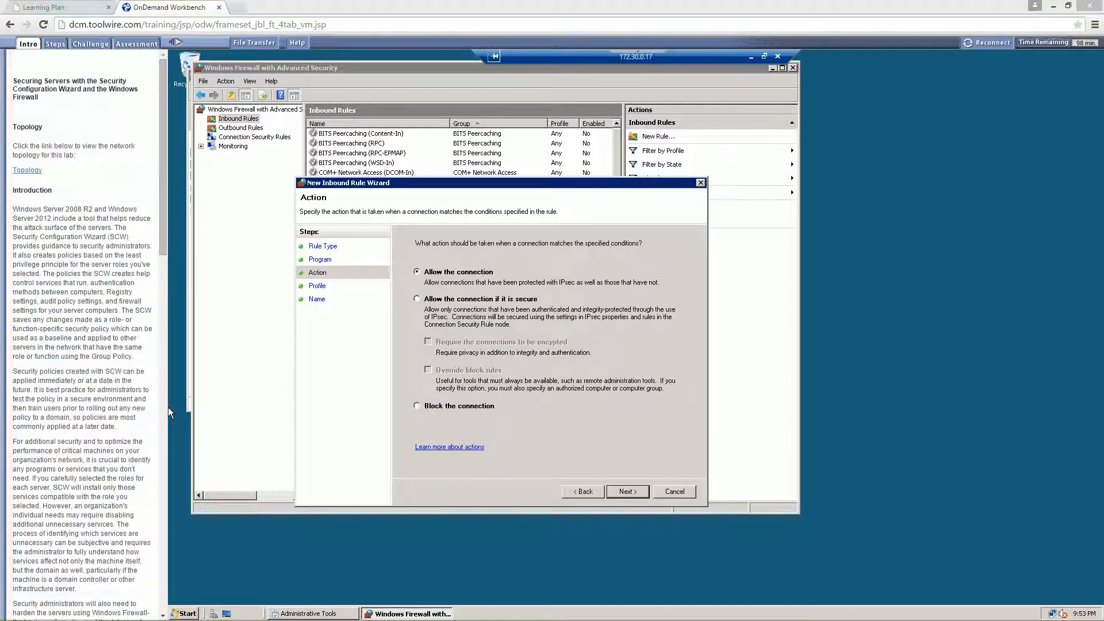
pyautogui.click(642, 493)
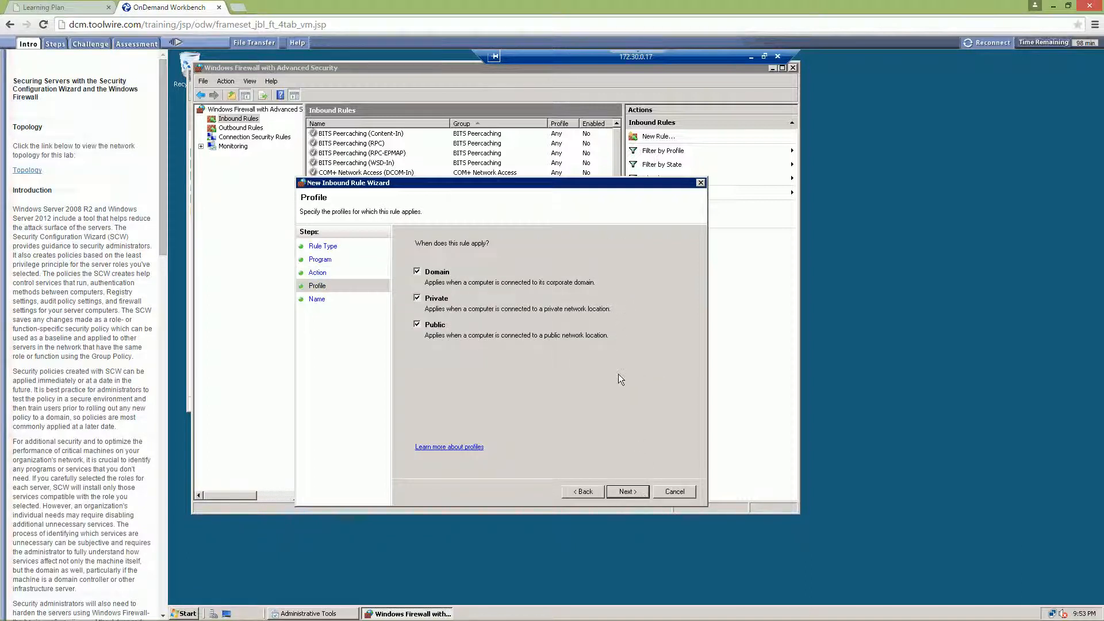
pyautogui.click(621, 492)
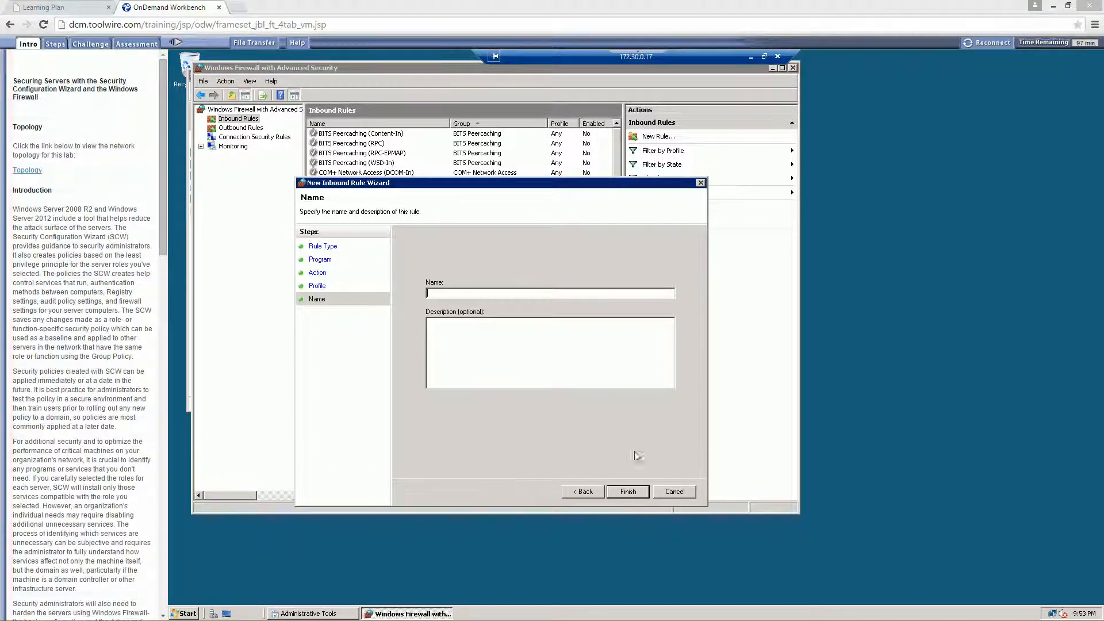
pyautogui.click(671, 491)
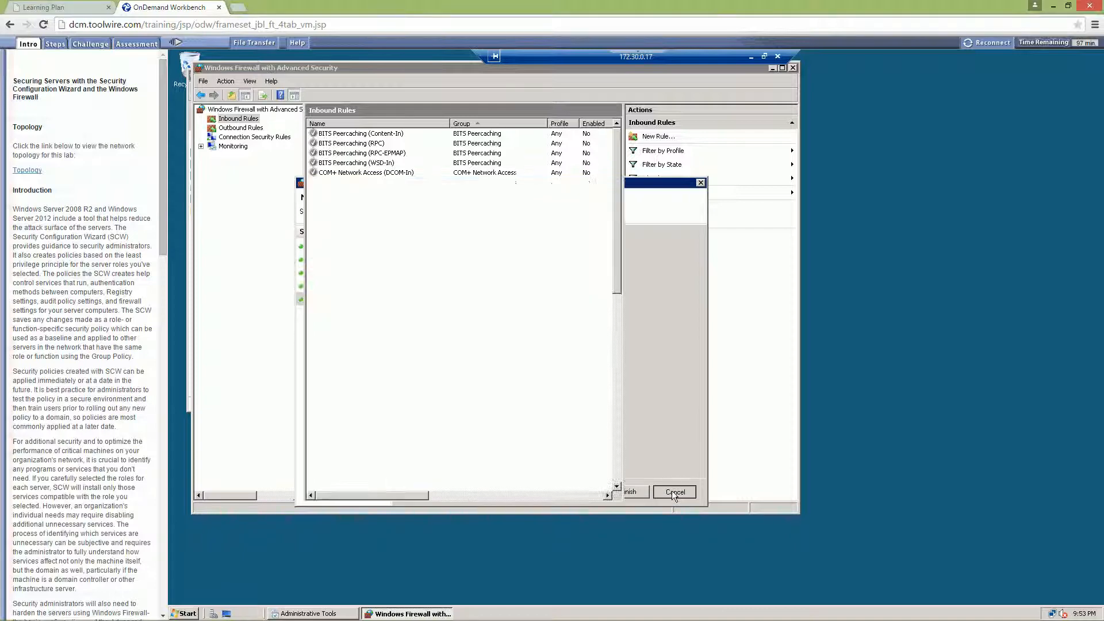
# - Start a new inbound rule and look through the predefined rule groups offered as rule type
pyautogui.click(652, 138)
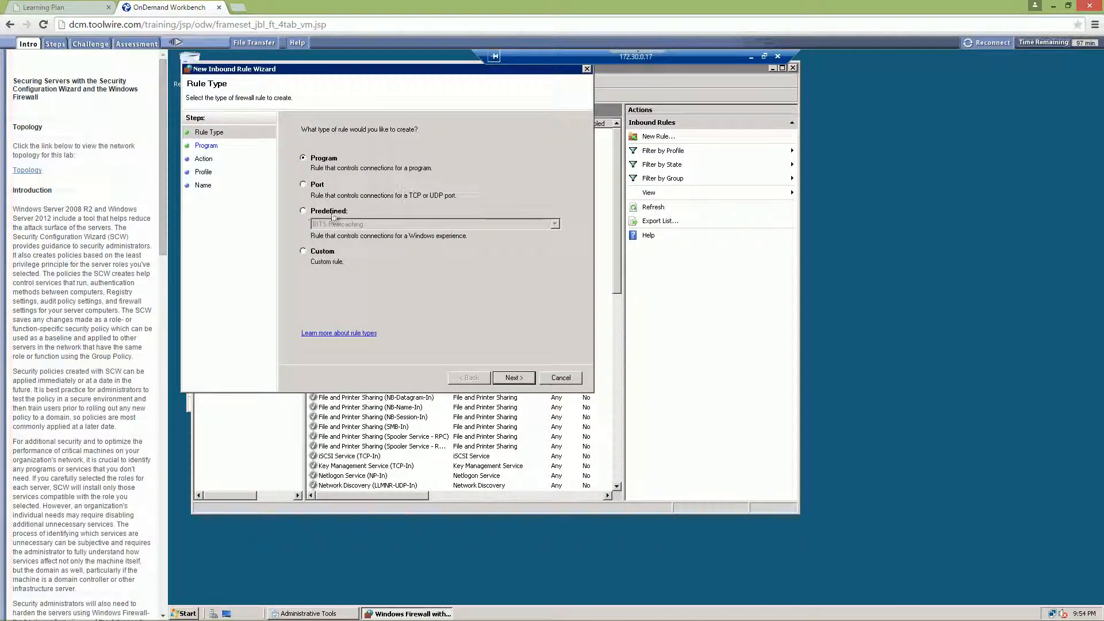
pyautogui.click(314, 212)
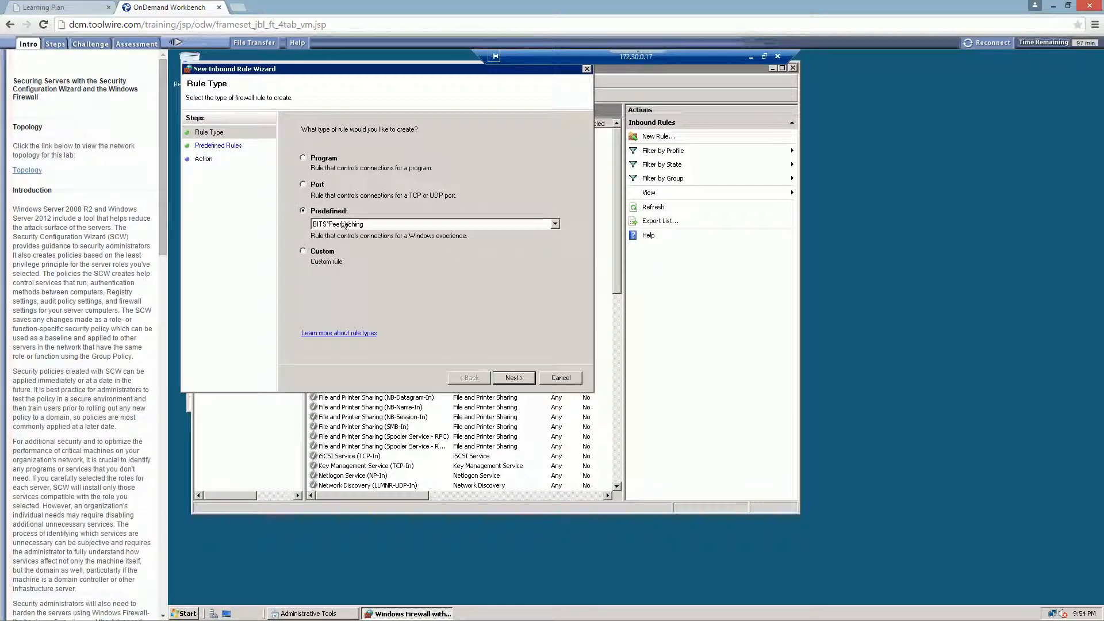
pyautogui.click(352, 224)
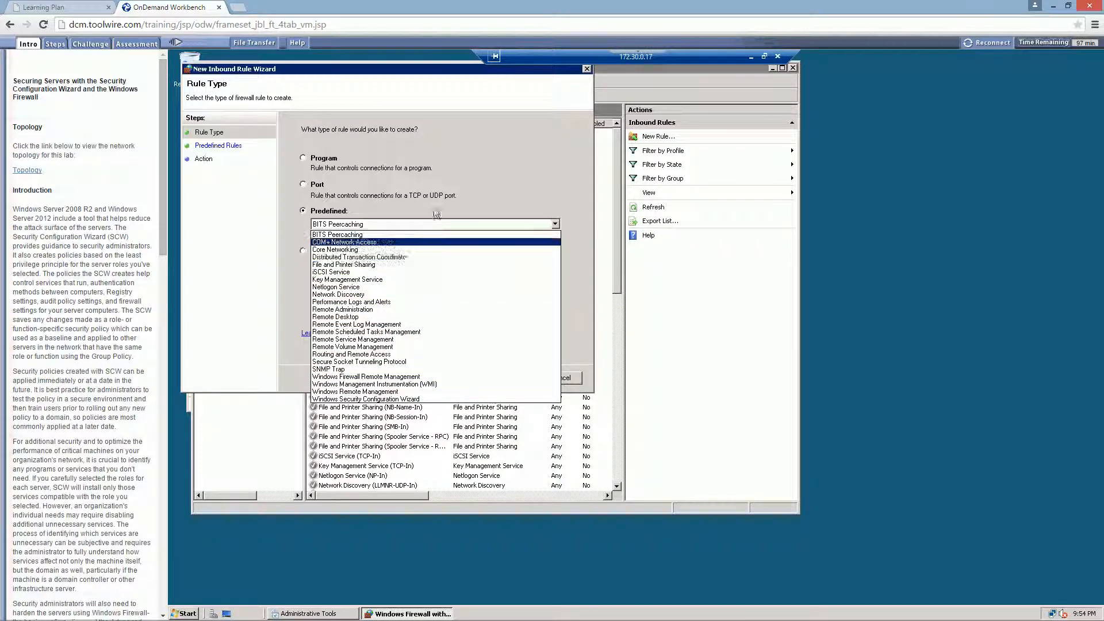
pyautogui.click(379, 234)
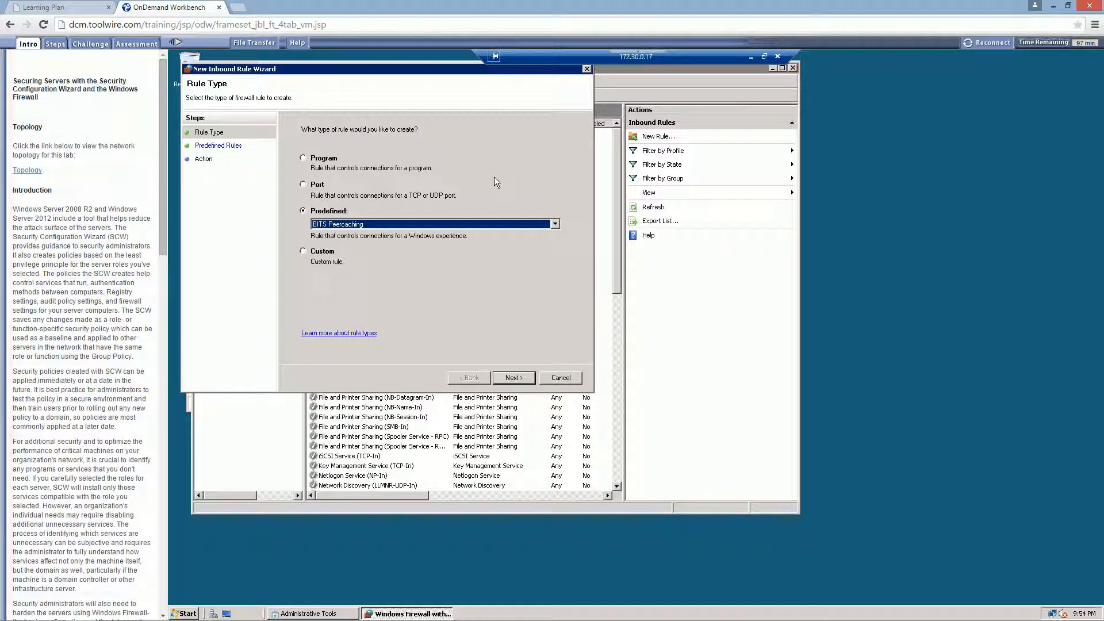
pyautogui.click(303, 158)
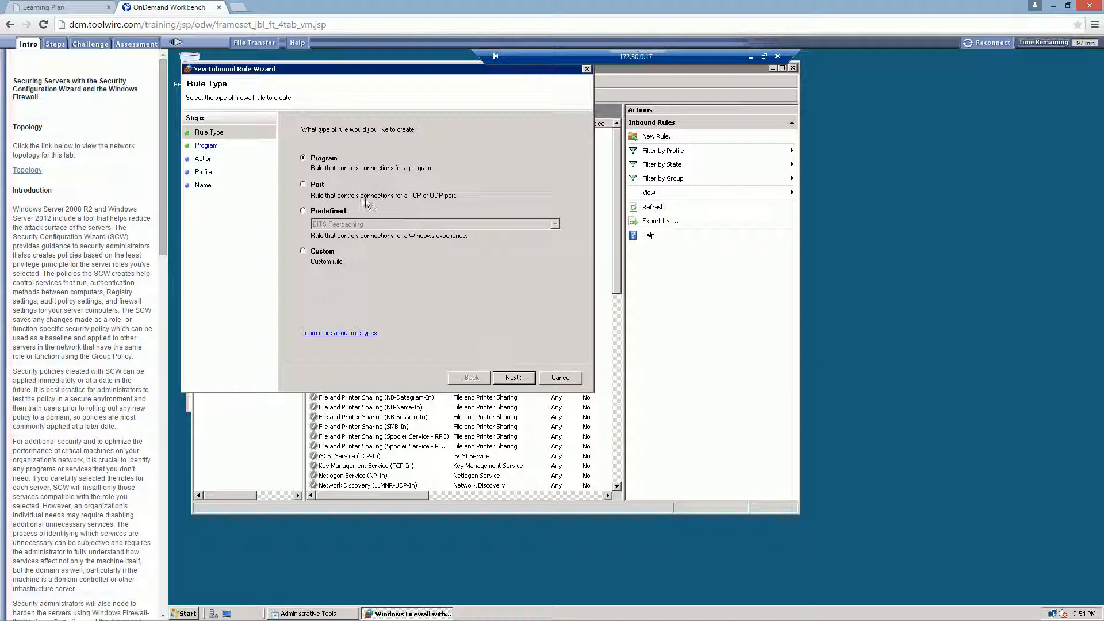
pyautogui.click(511, 378)
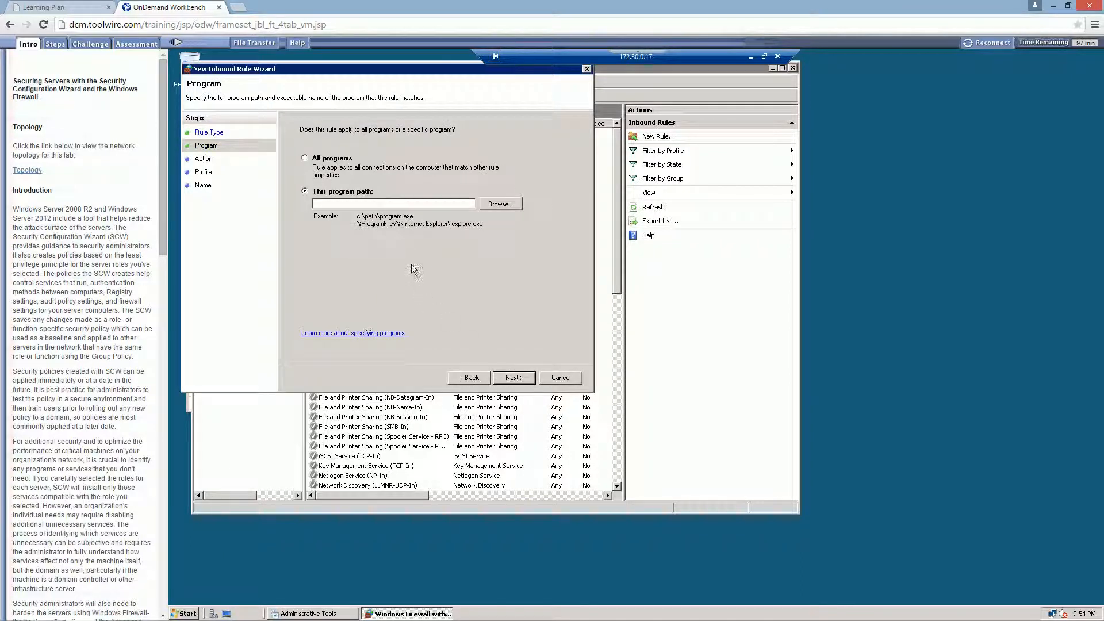
pyautogui.click(304, 158)
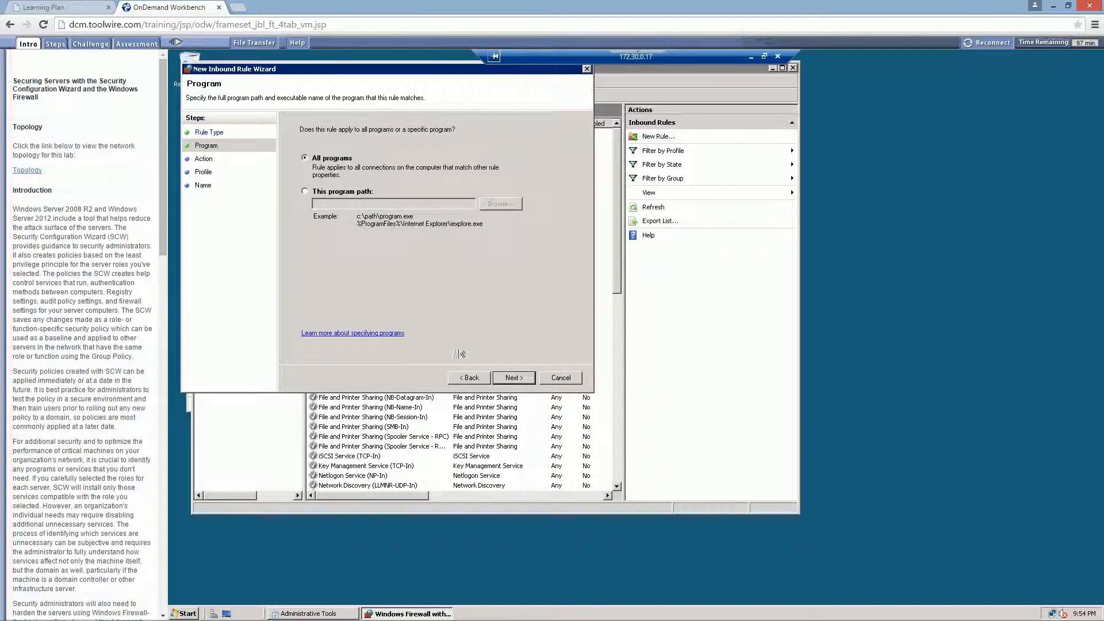
pyautogui.click(512, 382)
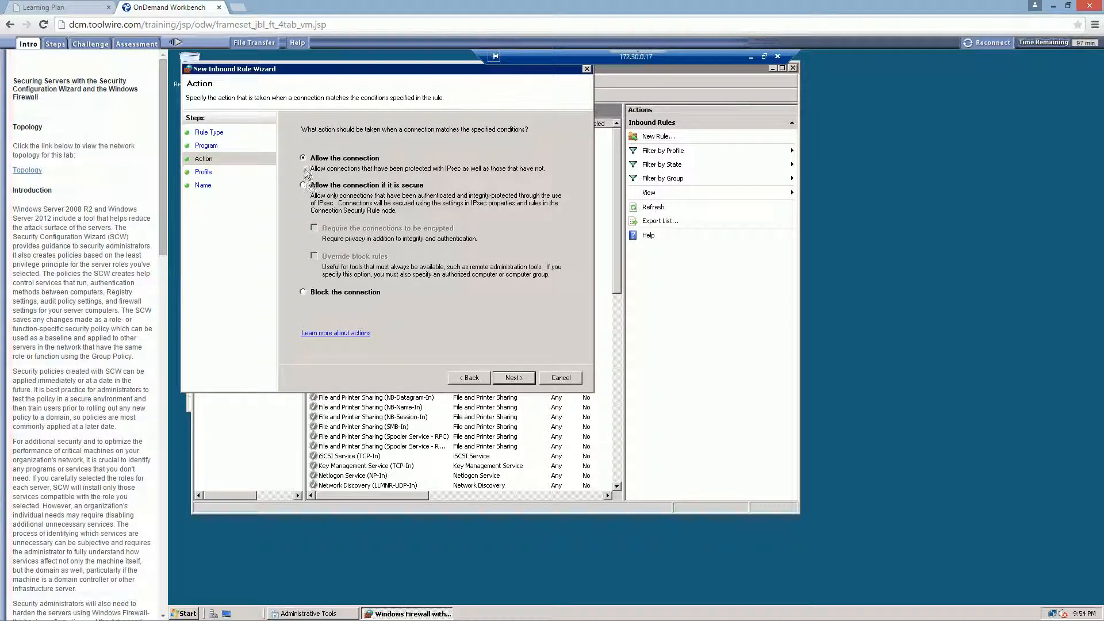
pyautogui.click(512, 380)
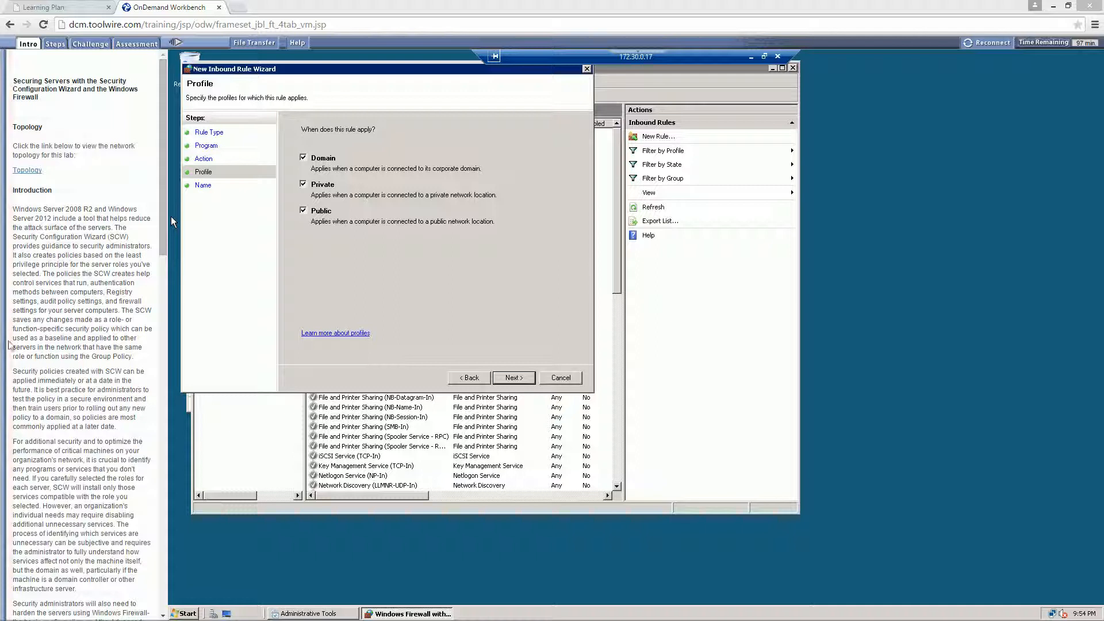
pyautogui.hotkey('alt', 'b')
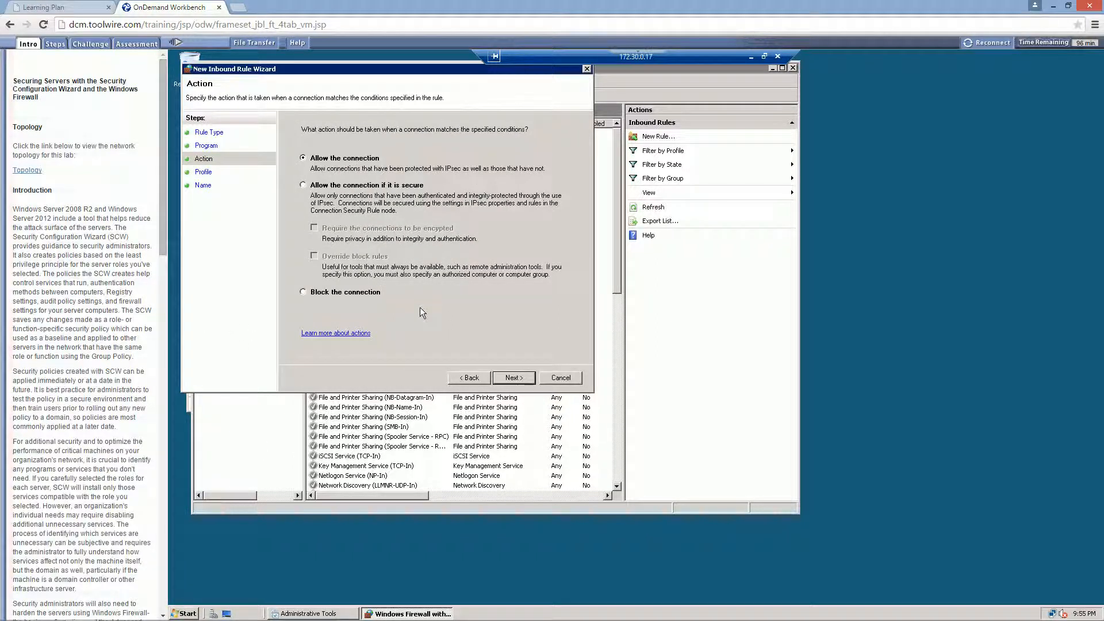
pyautogui.click(469, 378)
pyautogui.click(469, 377)
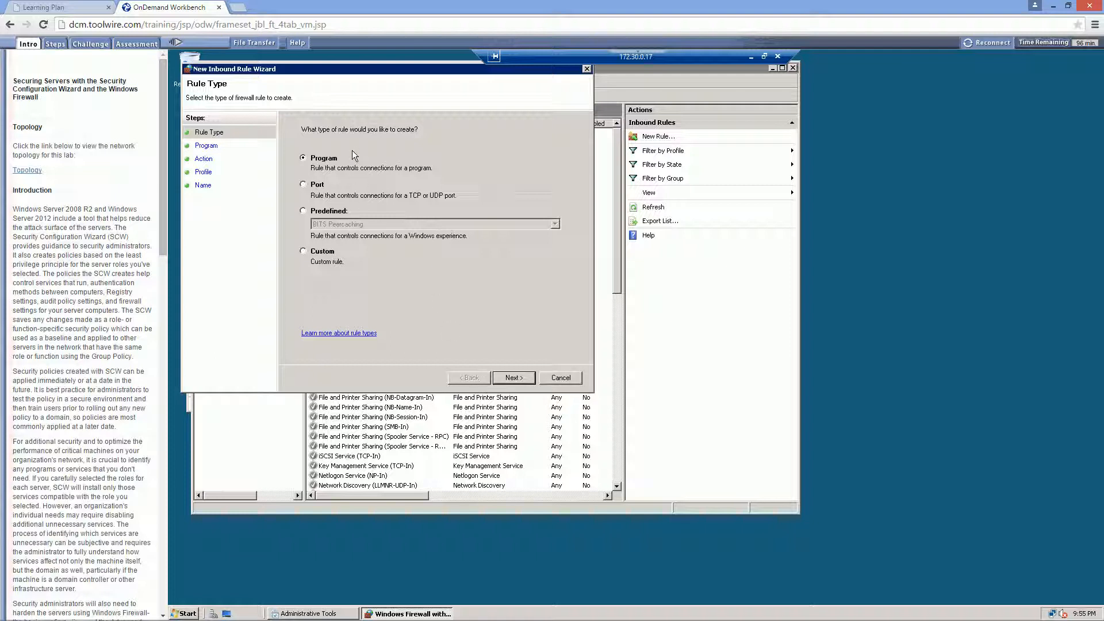
# - Make the new inbound rule a custom rule for all programs with the protocol type ICMPv4
pyautogui.click(308, 253)
pyautogui.click(505, 381)
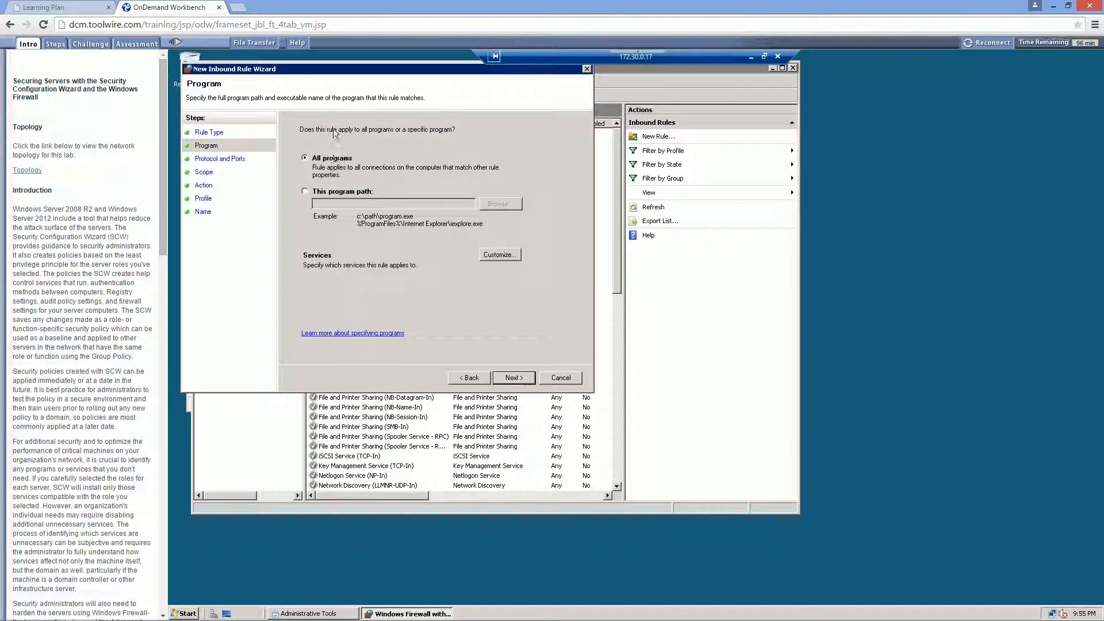
pyautogui.click(520, 380)
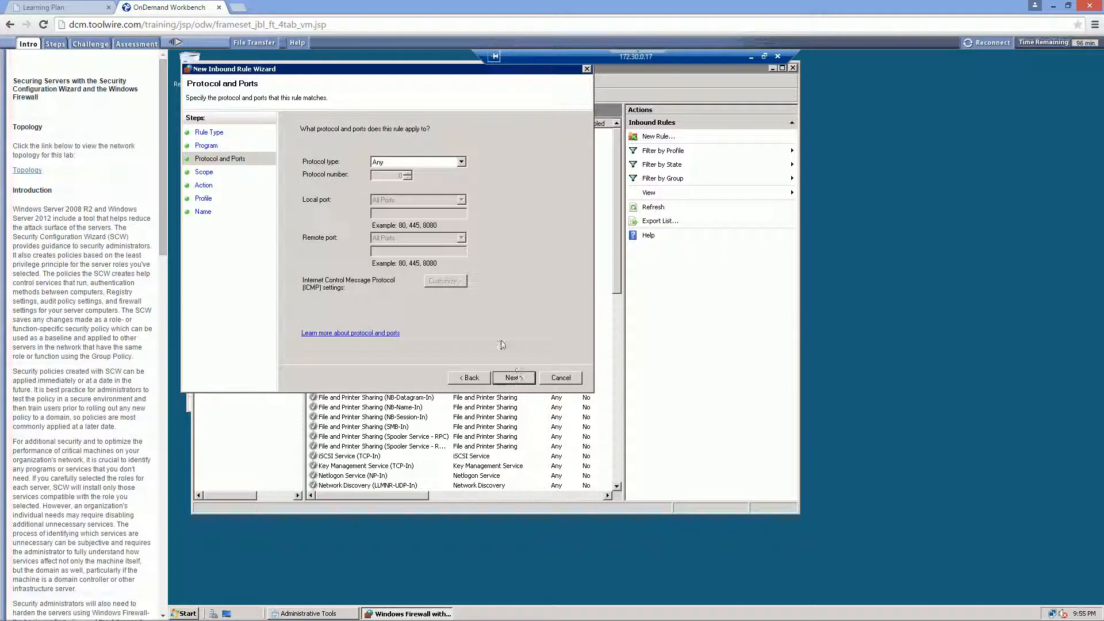
pyautogui.click(405, 163)
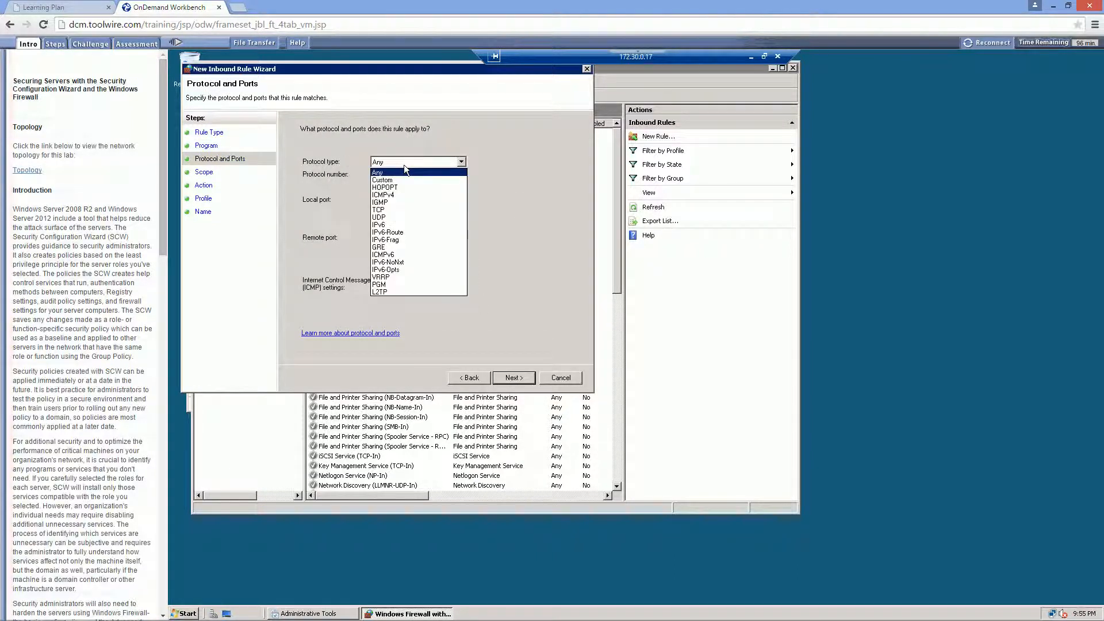
pyautogui.click(394, 194)
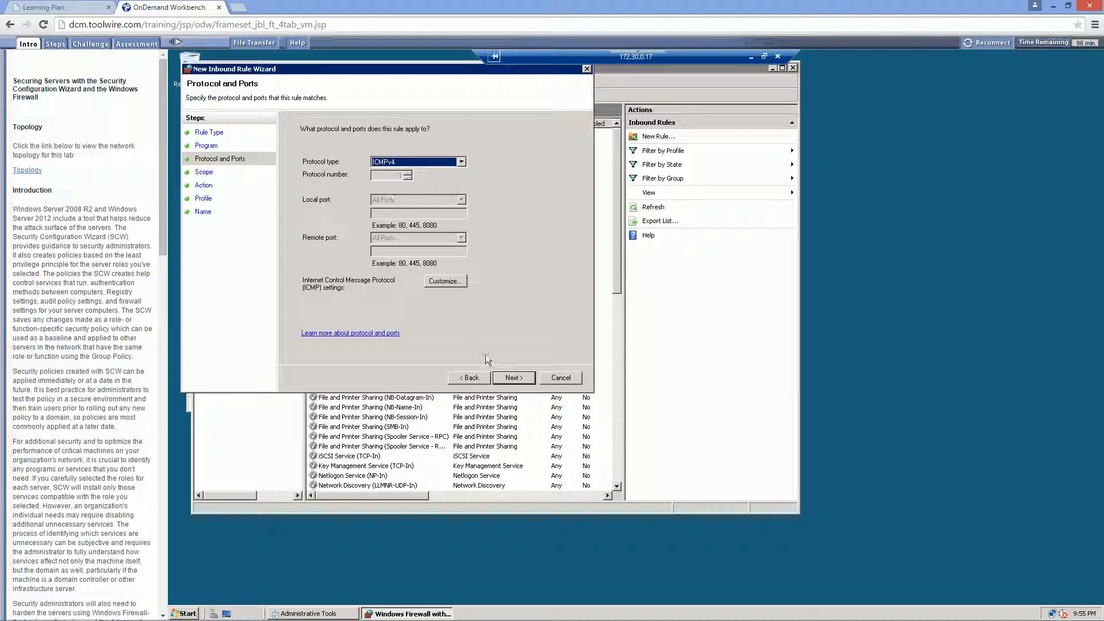
pyautogui.click(501, 377)
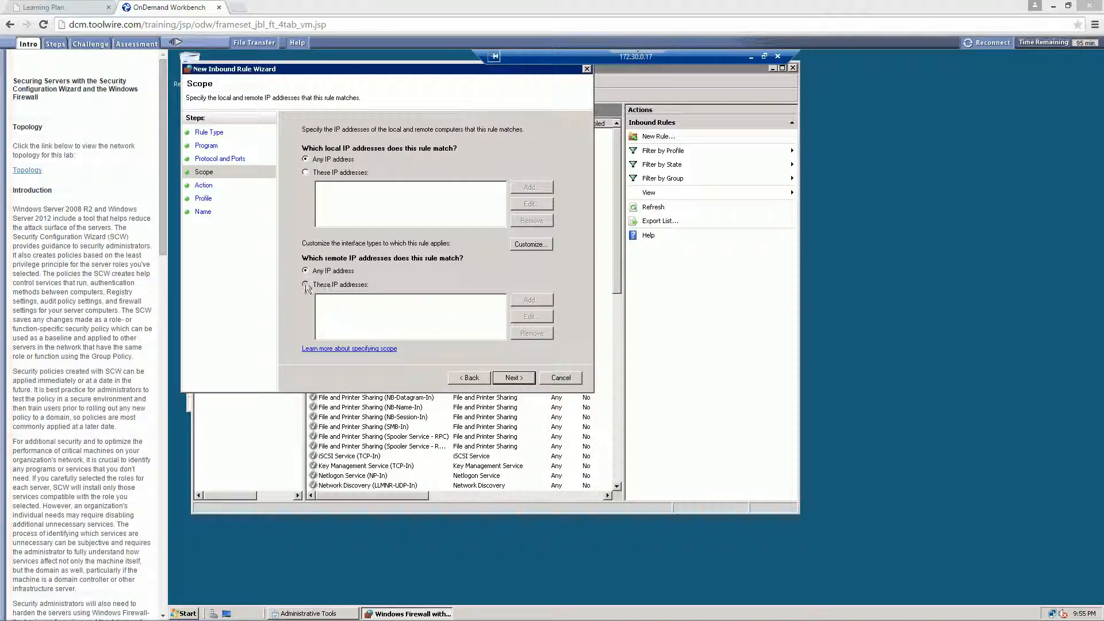
# - Create the rule as Student_ICMP, allowing the connection for any IP address on the Domain, Private and Public profiles
pyautogui.click(514, 378)
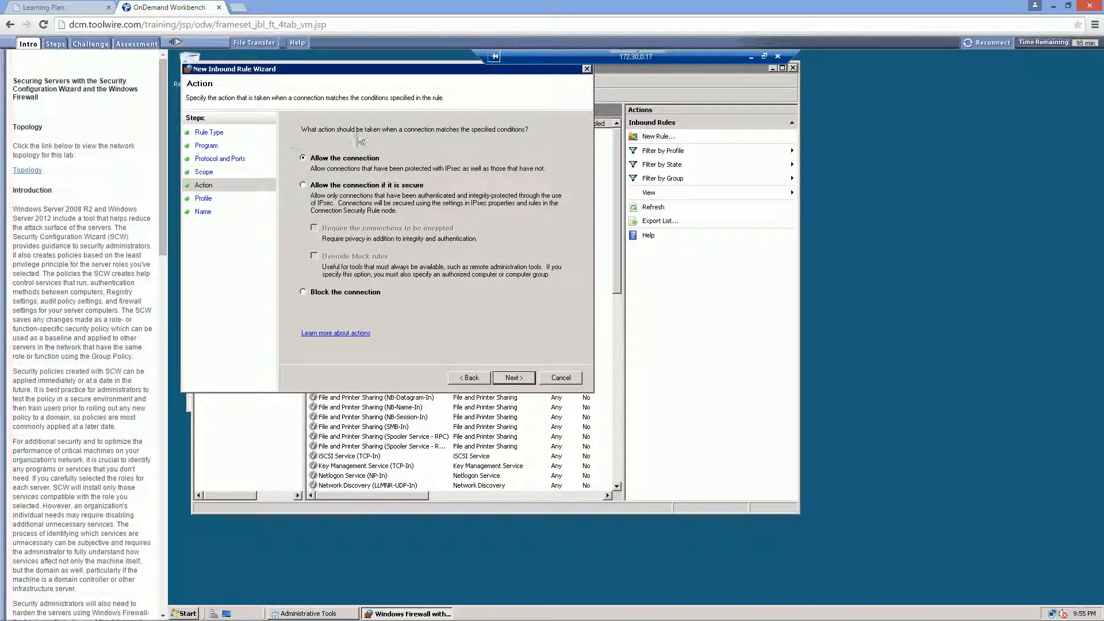
pyautogui.click(504, 378)
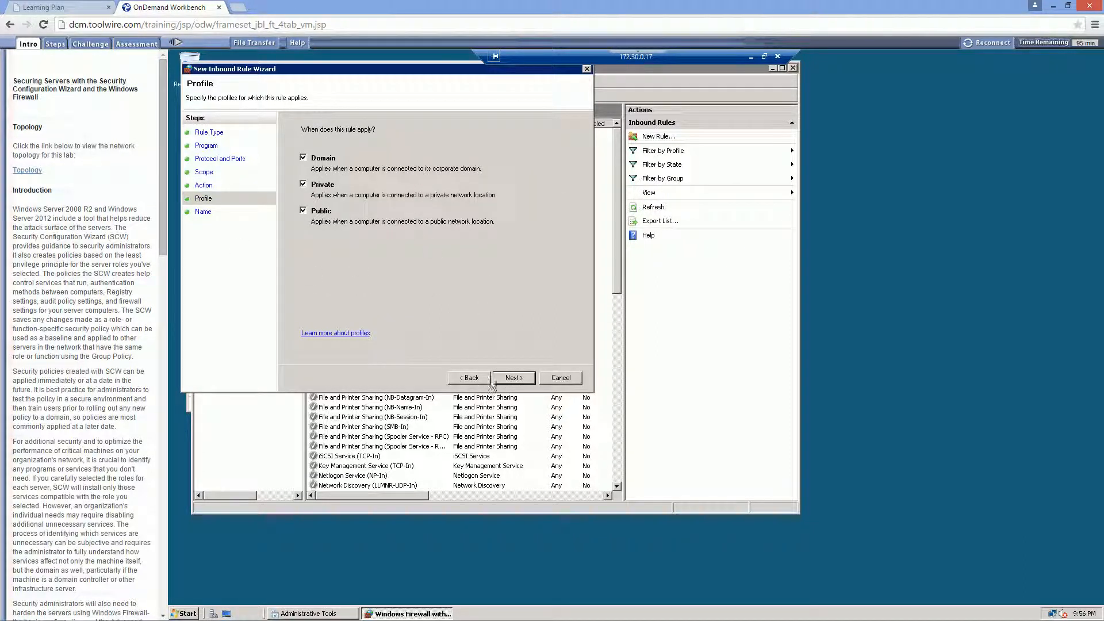
pyautogui.click(524, 379)
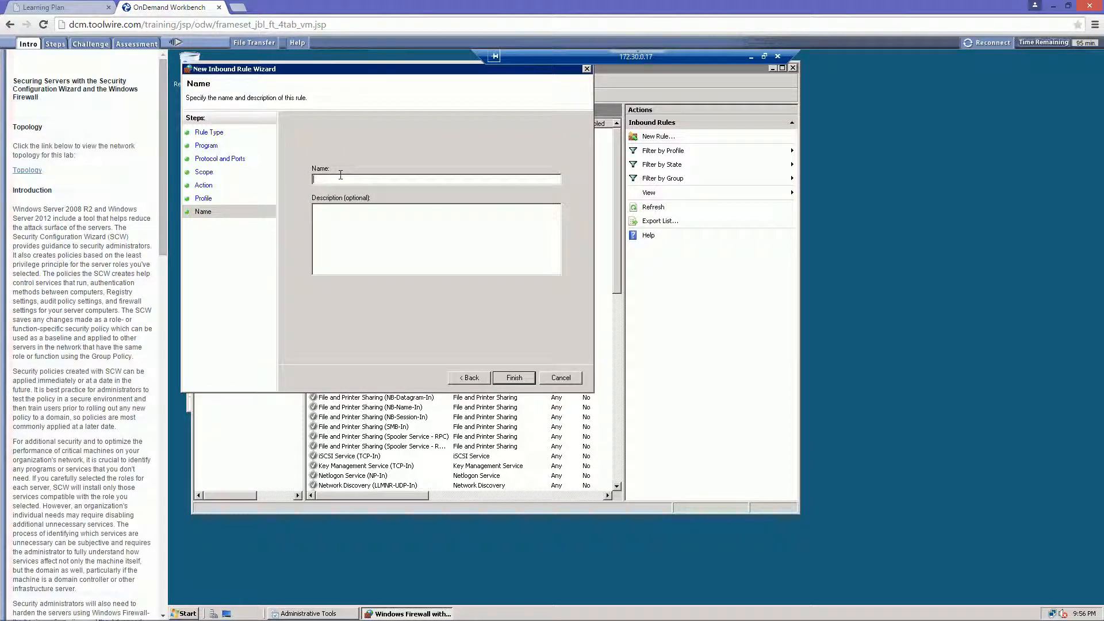
pyautogui.write('Student_ICMP')
pyautogui.click(517, 379)
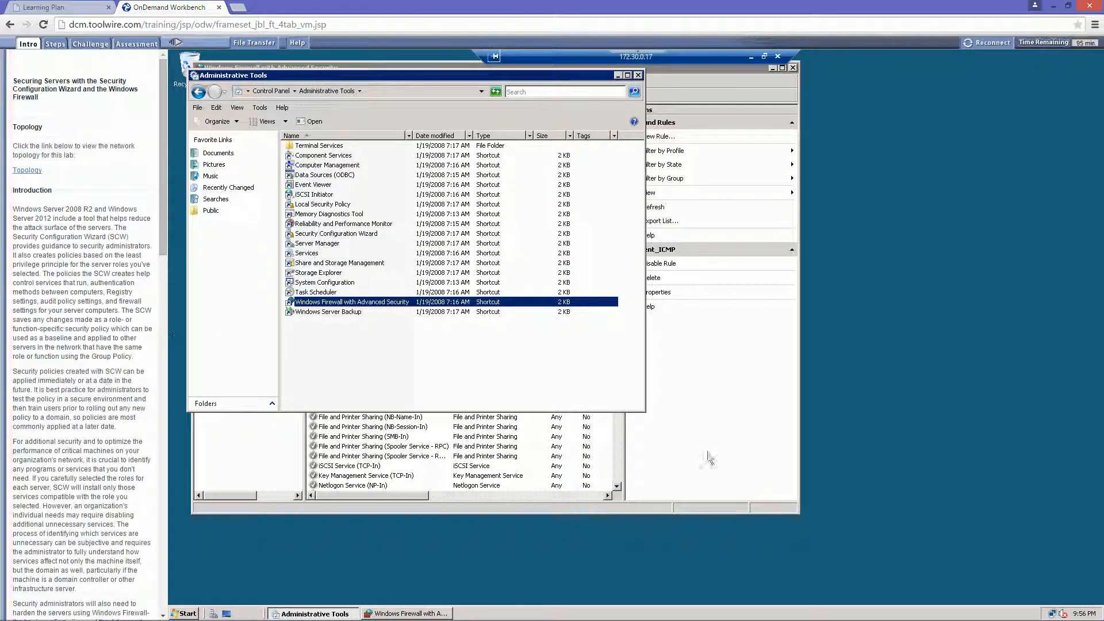
pyautogui.click(673, 418)
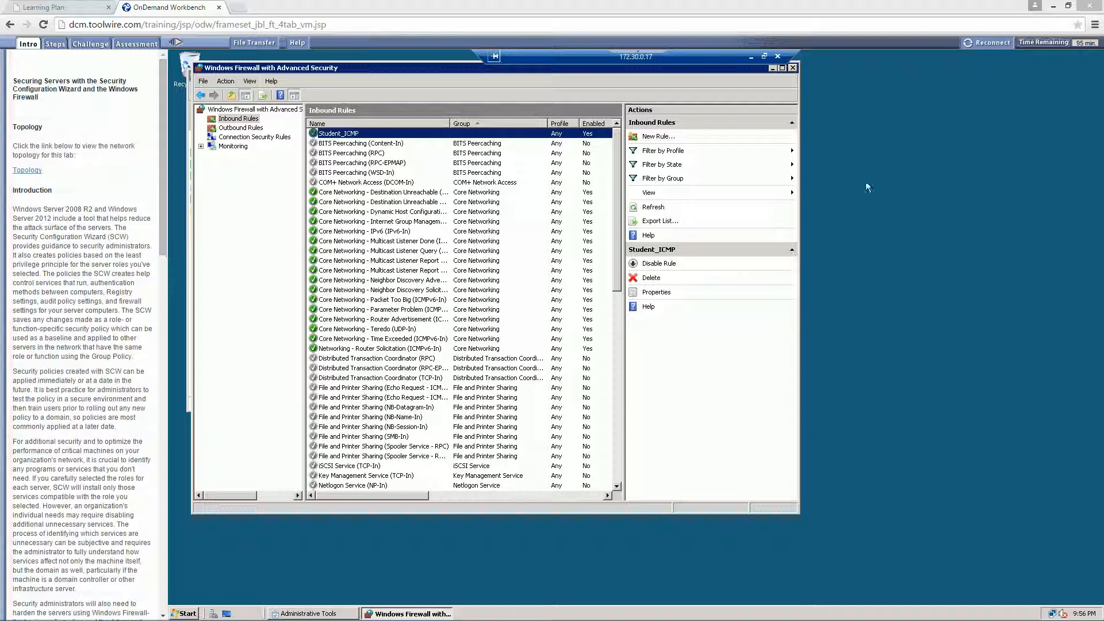
# - Disconnect the TargetWindows02 remote session and ping 172.30.0.17 again from the vWorkstation's administrator command prompt
pyautogui.moveTo(706, 56); pyautogui.dragTo(694, 94)
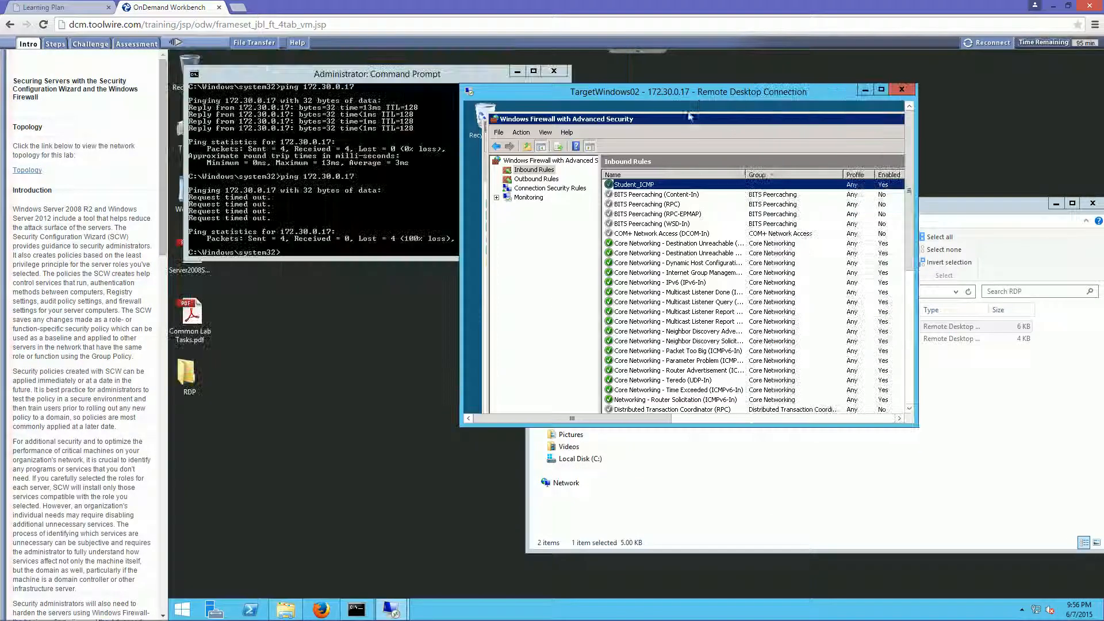
pyautogui.click(902, 92)
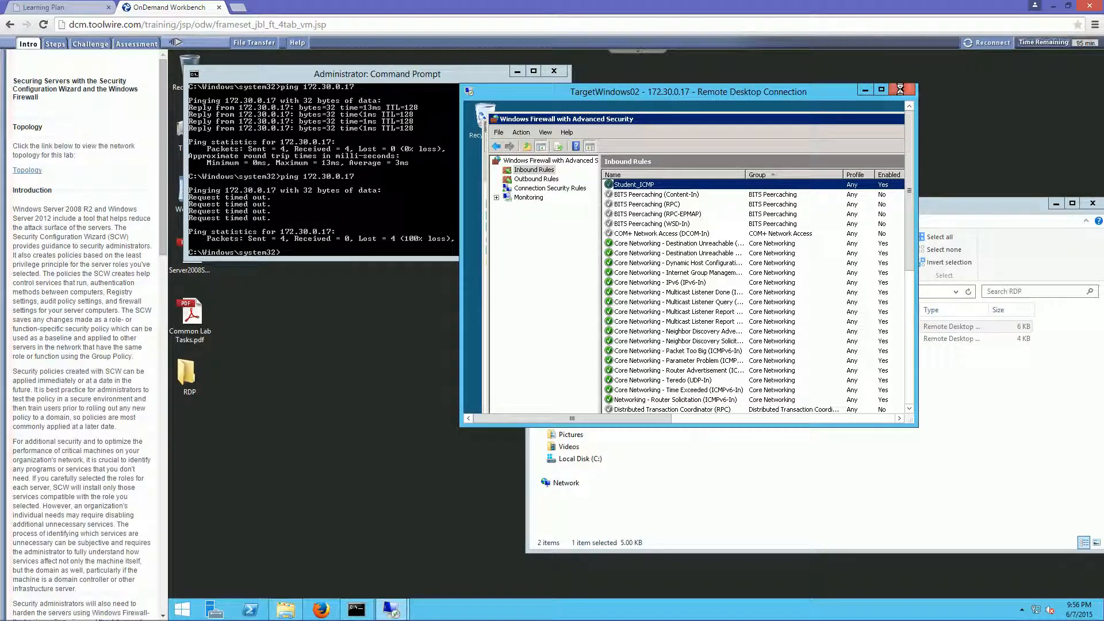
pyautogui.click(729, 285)
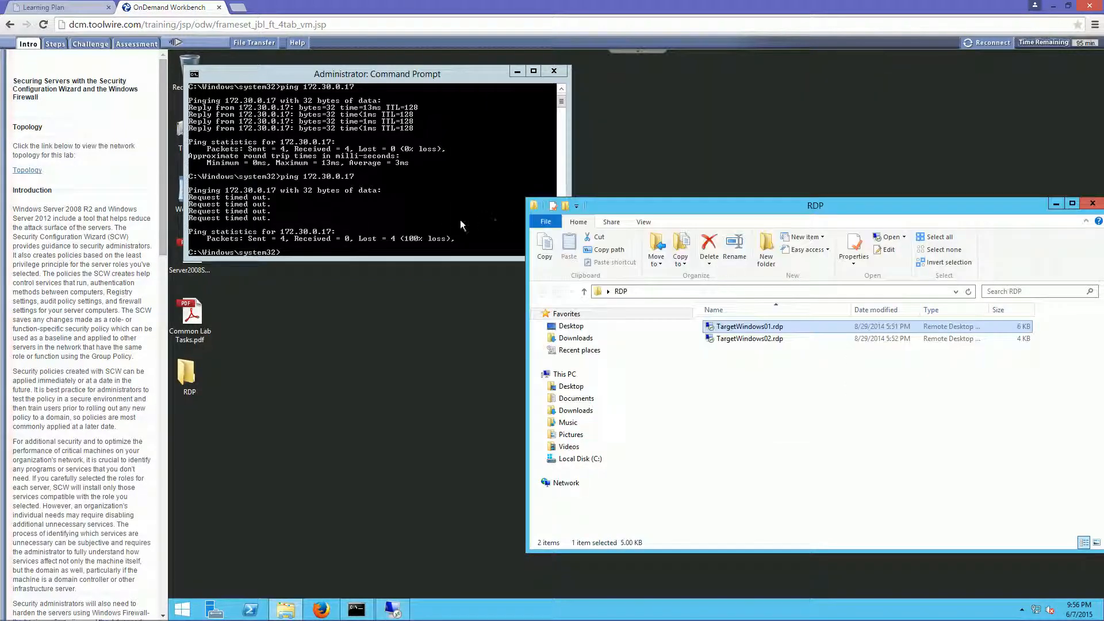
pyautogui.click(441, 222)
pyautogui.press('Up')
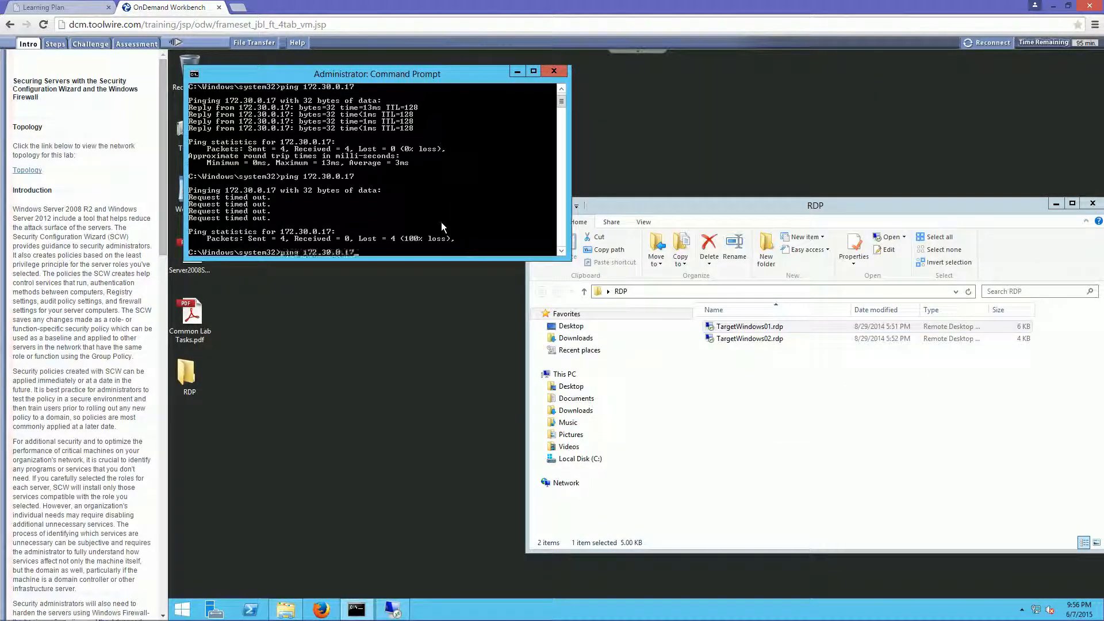
pyautogui.press('Return')
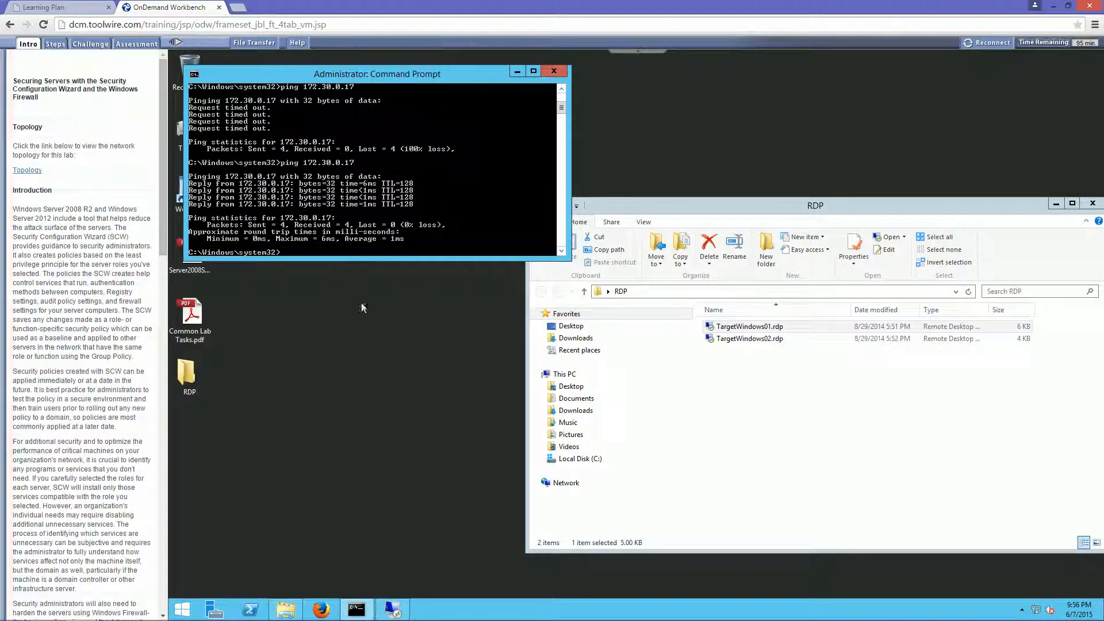
# - Open the TargetWindows01.rdp connection and repeat the ping to 172.30.0.17 from that server's command prompt
pyautogui.doubleClick(750, 328)
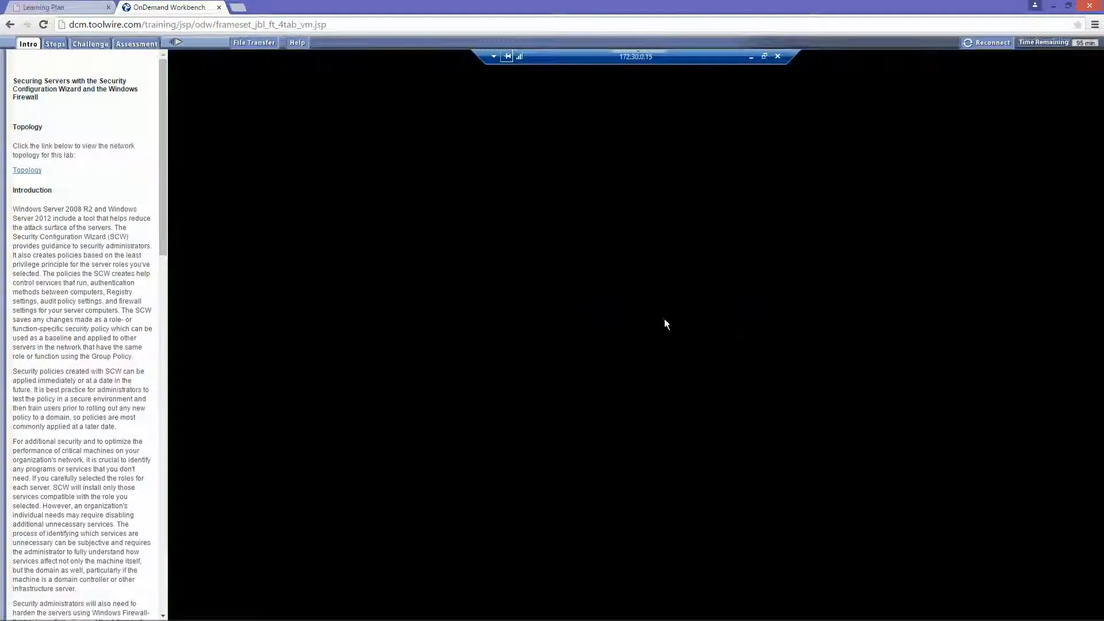
pyautogui.press('Up')
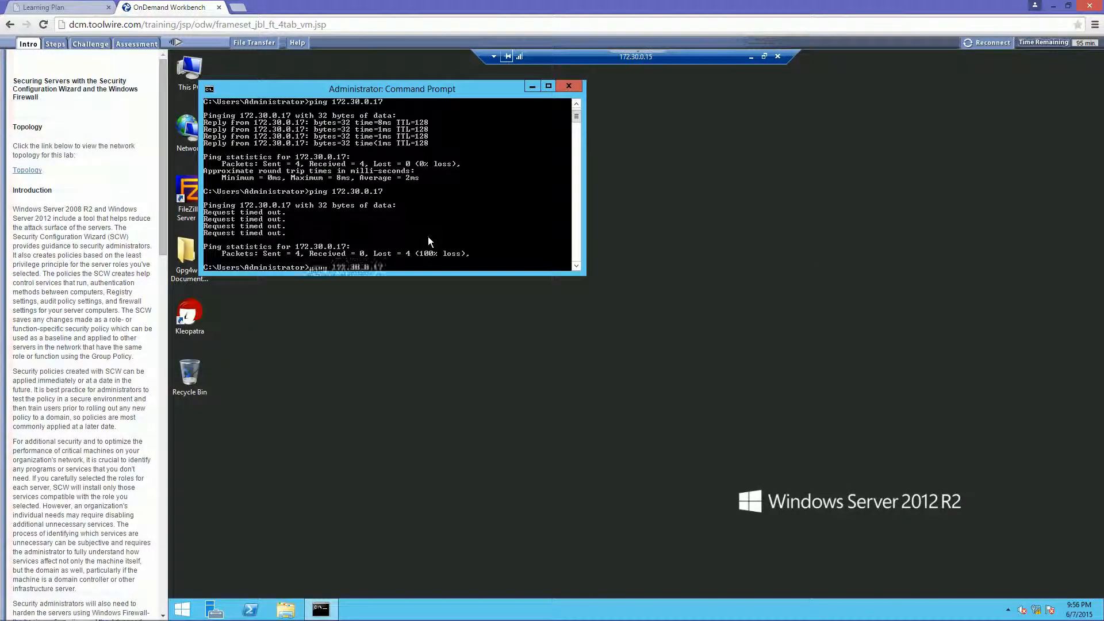
pyautogui.press('Return')
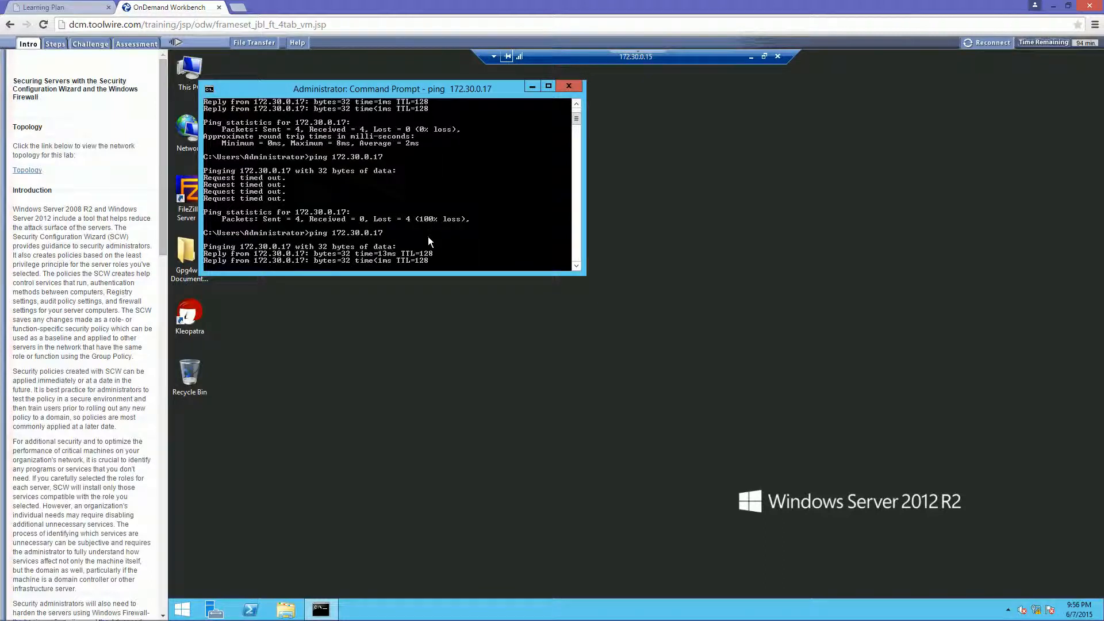